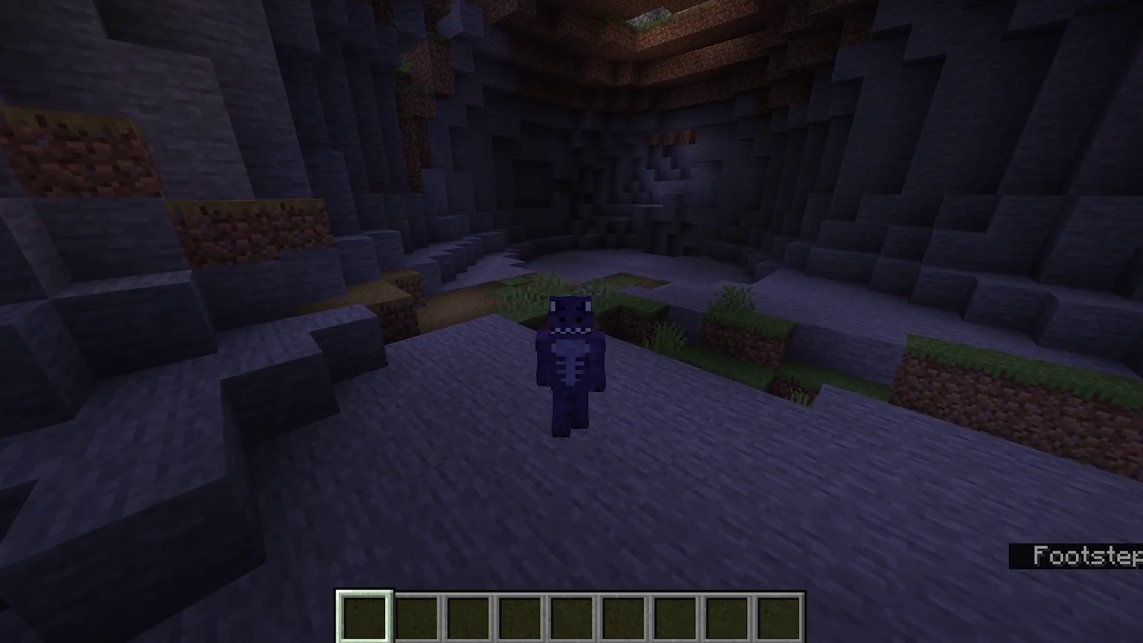
key("w")
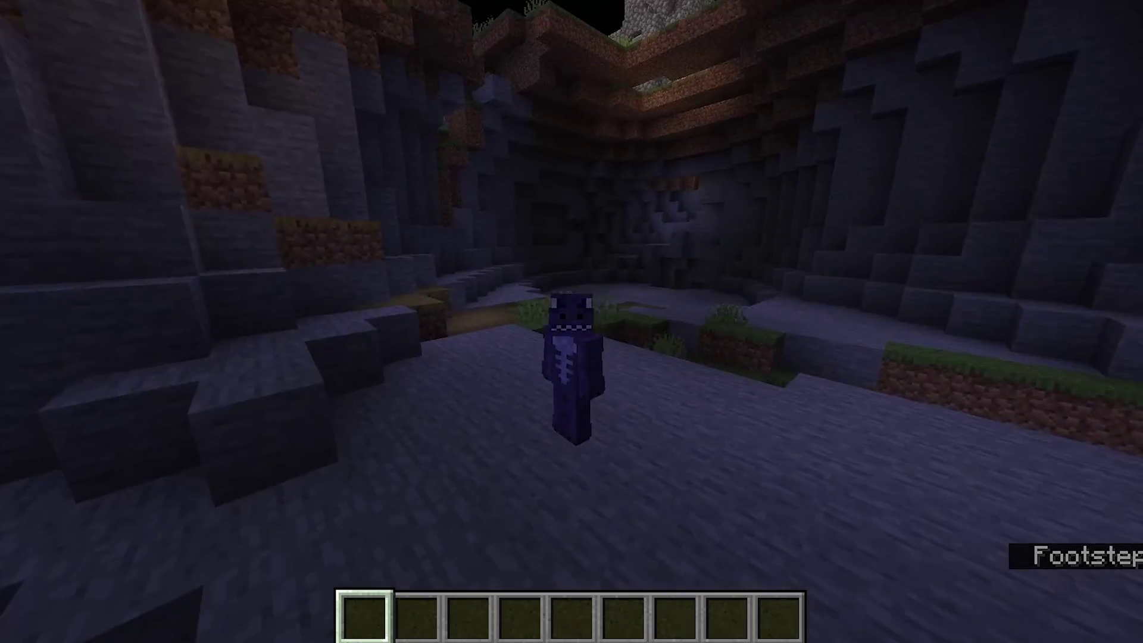
key("g")
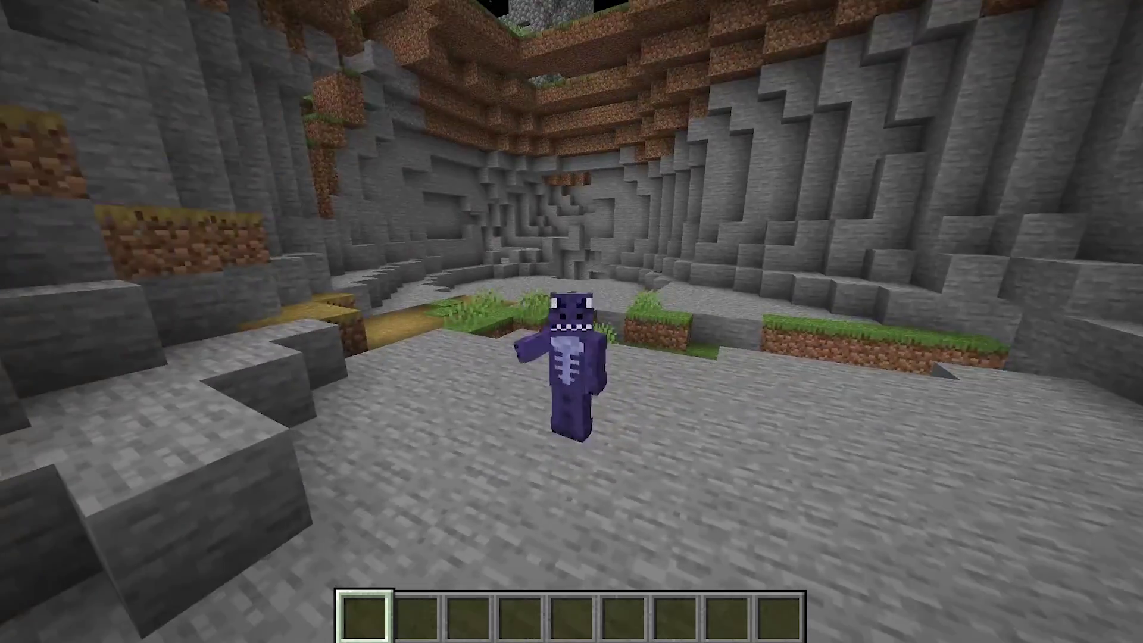
key("w")
key("w")
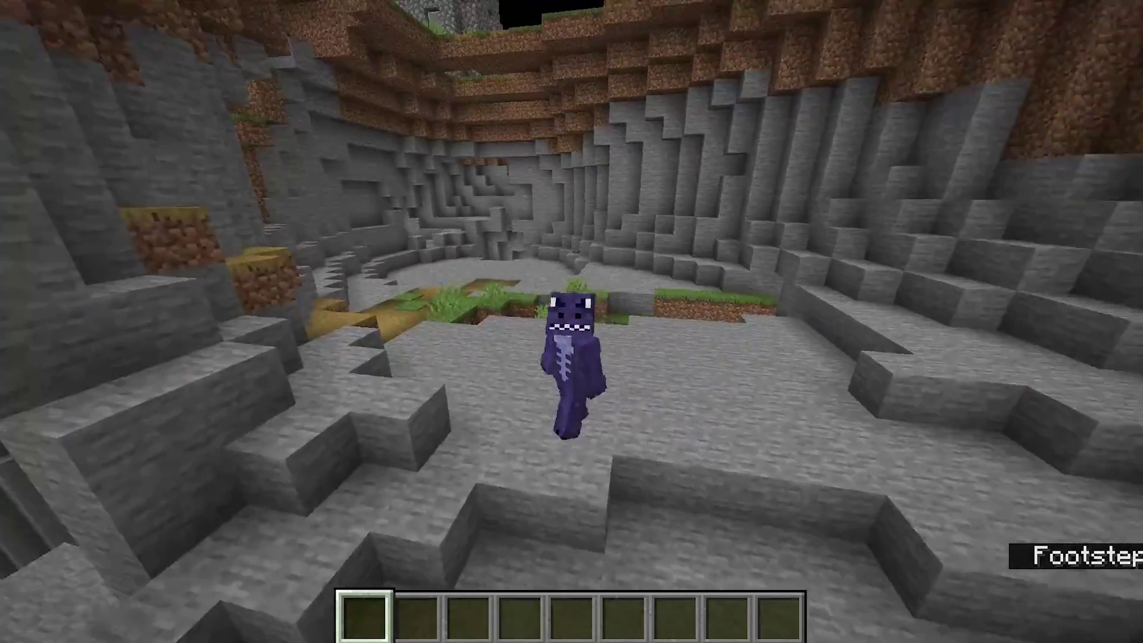
key("w")
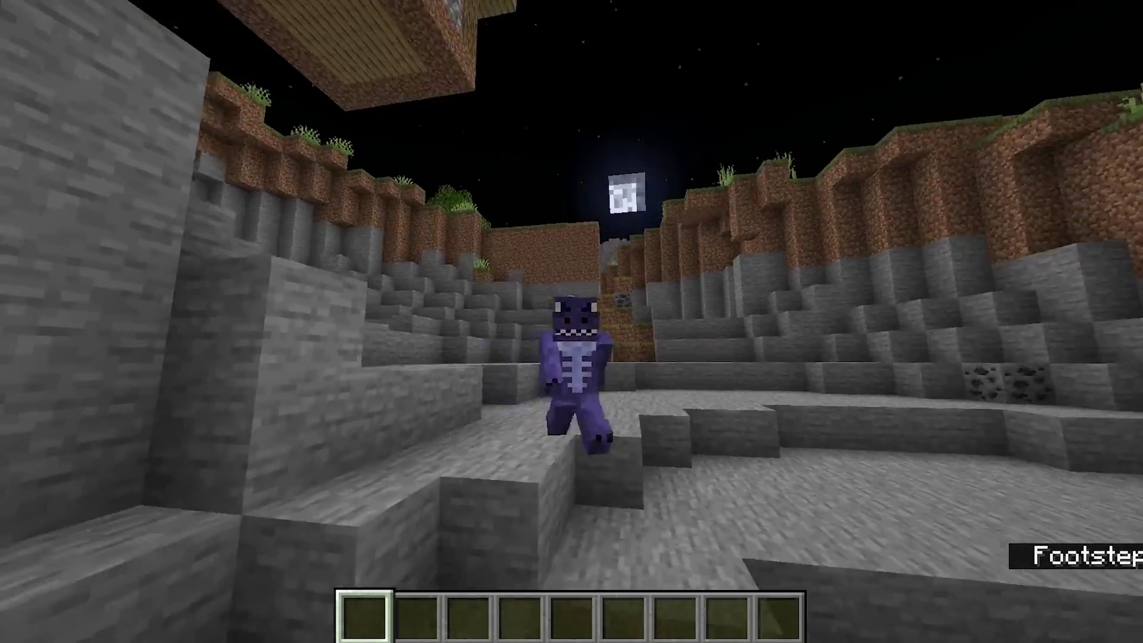
key("g")
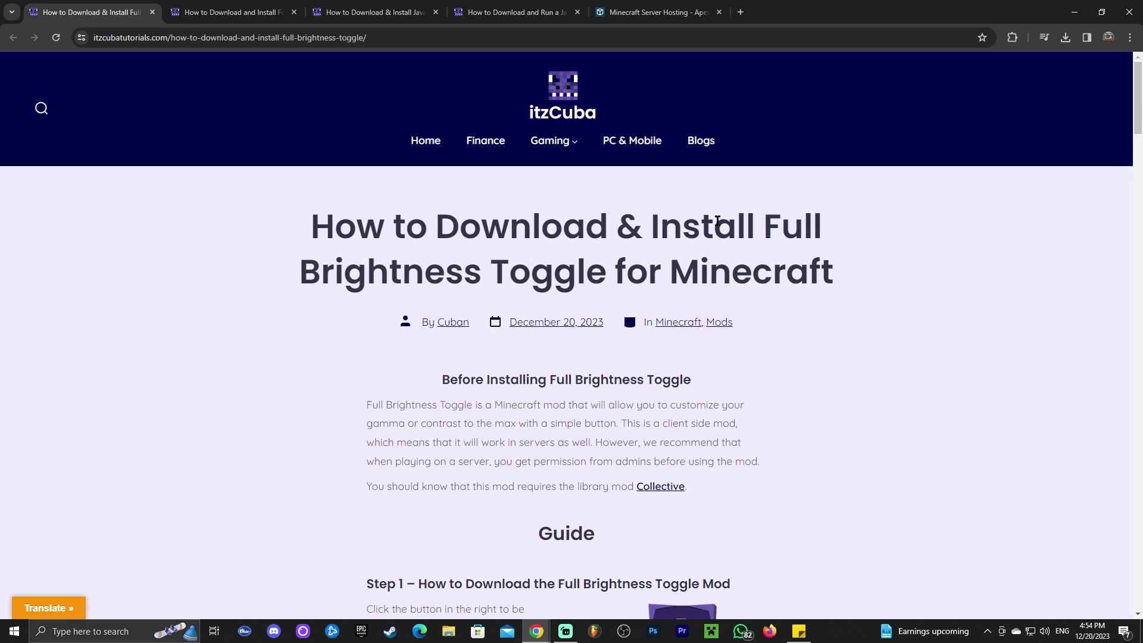
- Look through the Full Brightness Toggle guide for the mod's requirements and the Step 1 download instructions
scroll(812, 253, "down", 10)
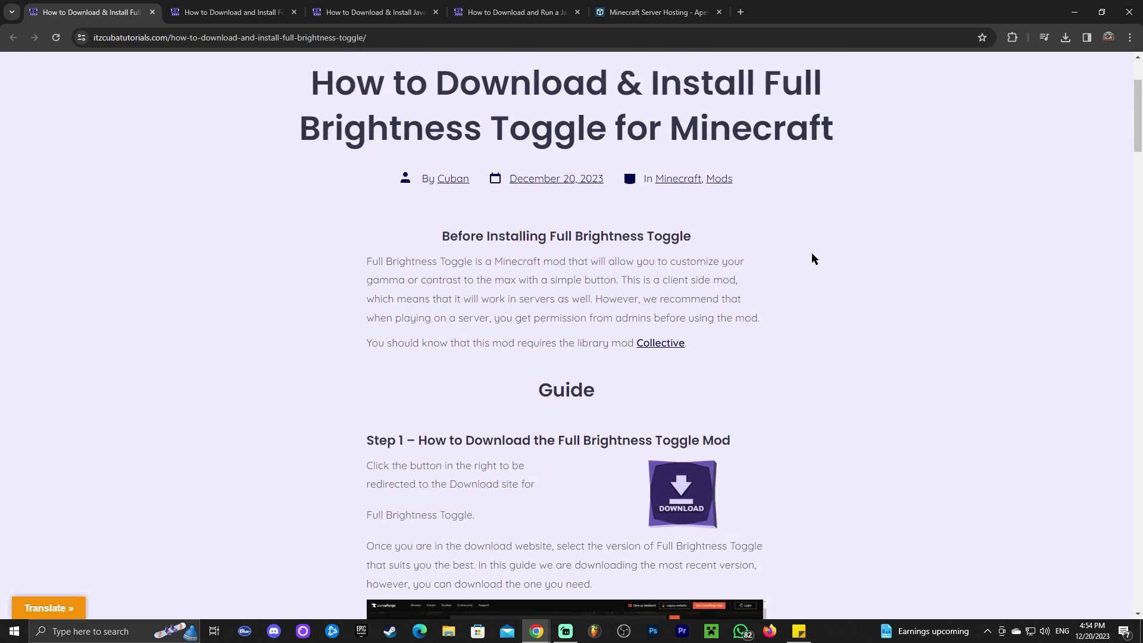
scroll(893, 221, "down", 4)
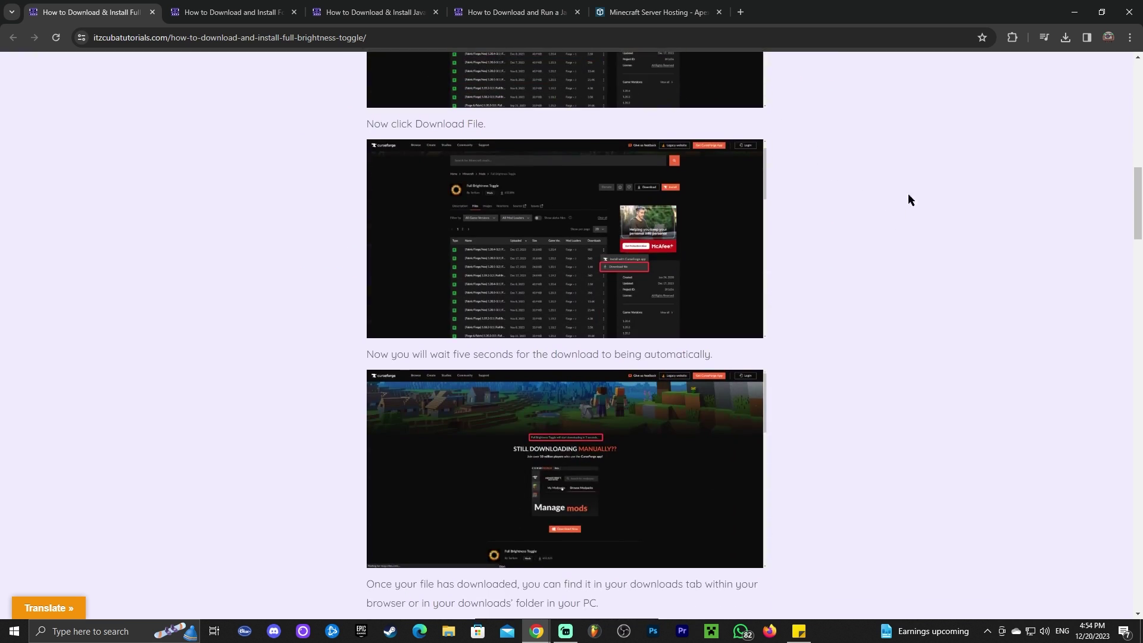
scroll(903, 274, "up", 7)
scroll(559, 227, "up", 3)
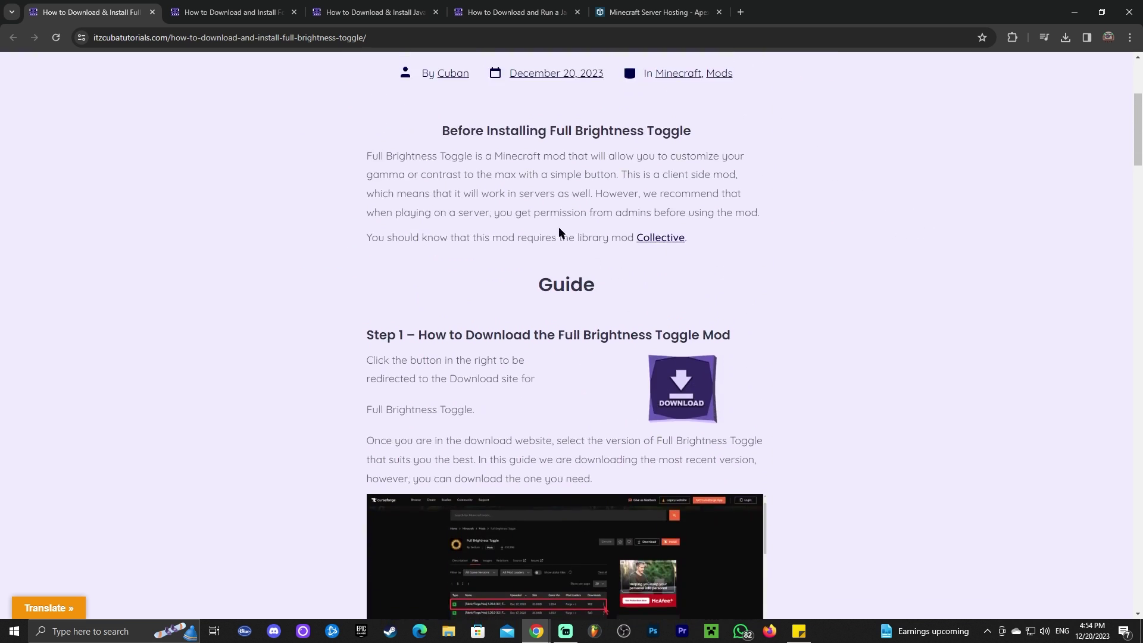
scroll(818, 256, "down", 1)
scroll(833, 265, "up", 1)
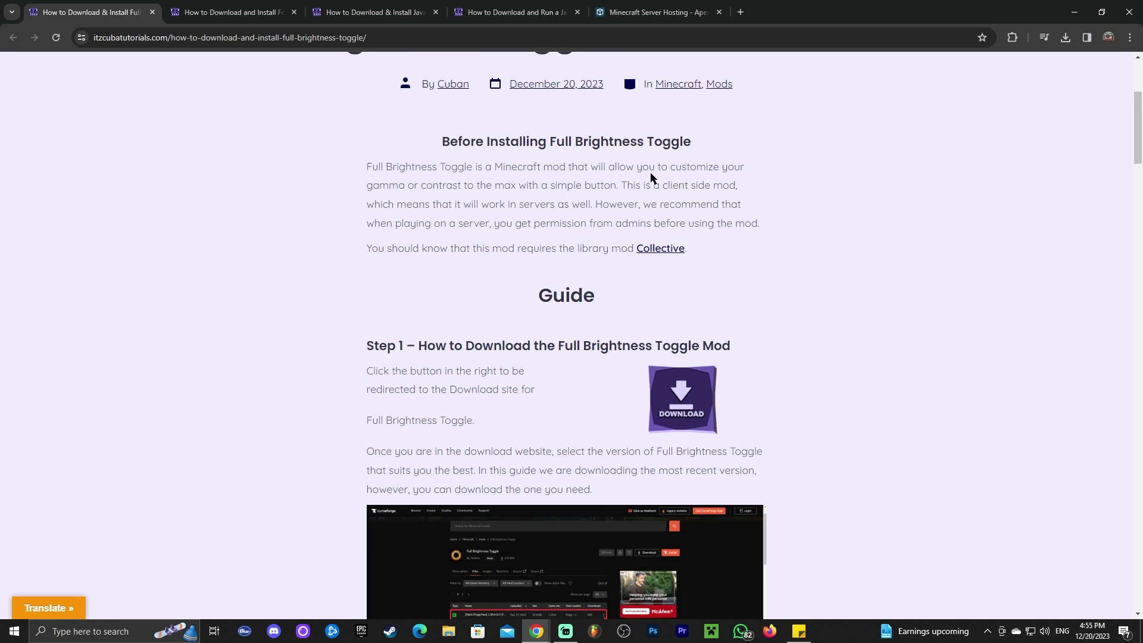
scroll(744, 294, "down", 8)
scroll(810, 286, "up", 6)
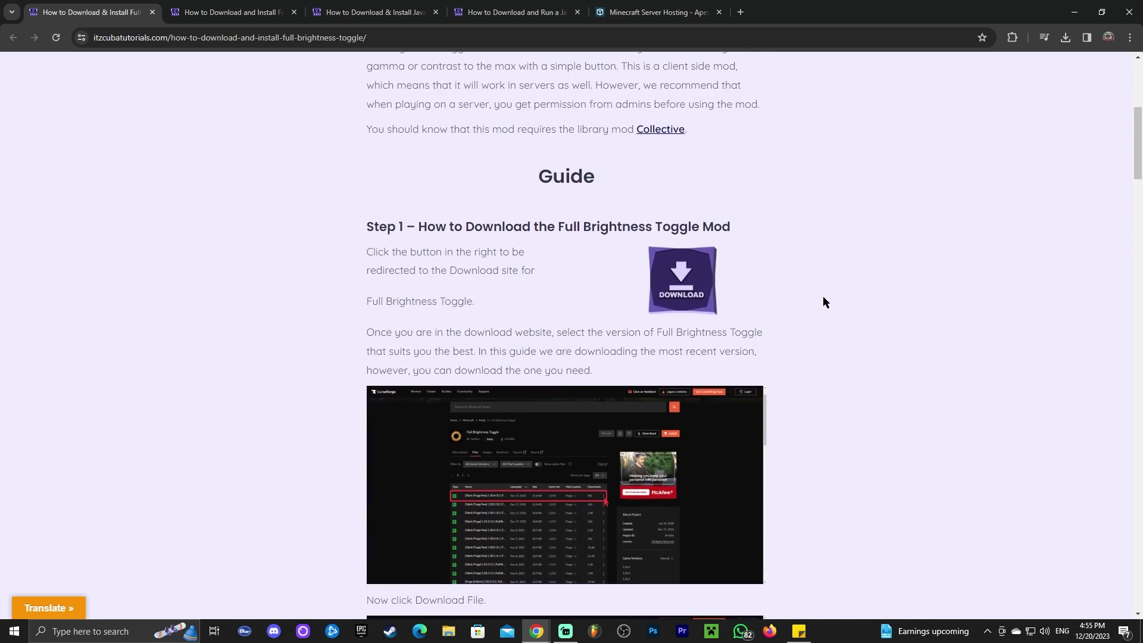
scroll(825, 301, "up", 5)
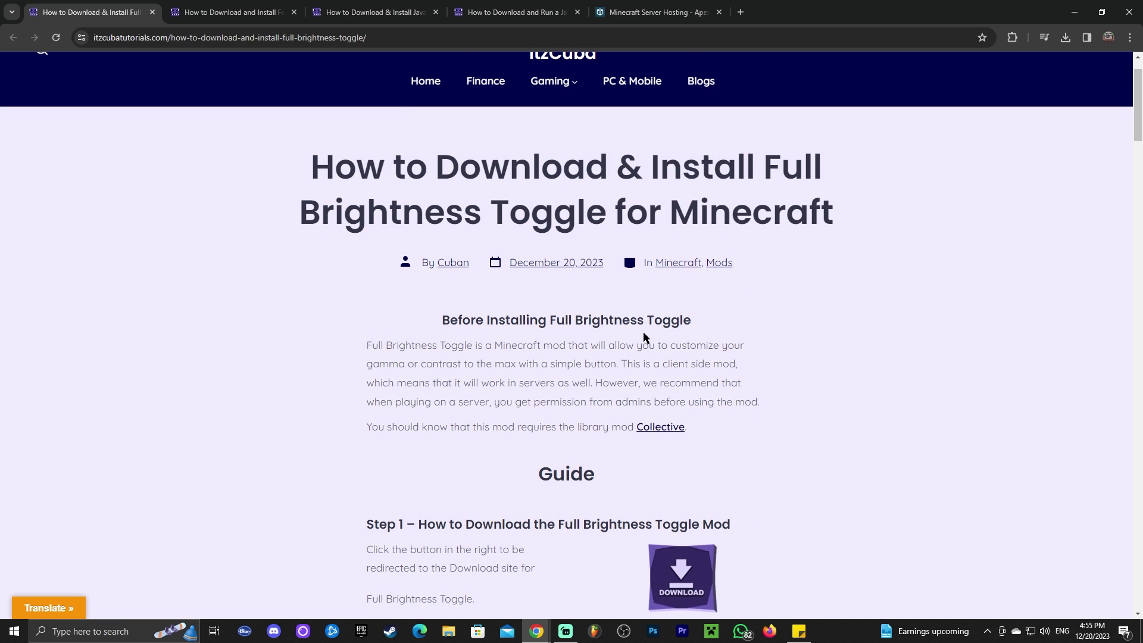
scroll(774, 250, "down", 1)
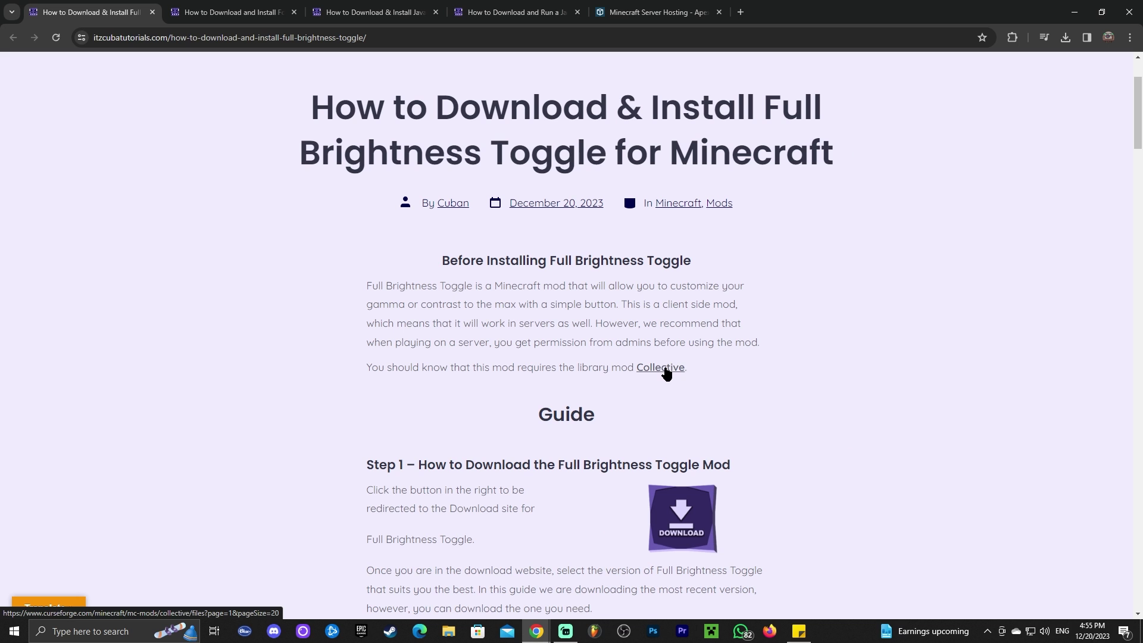
- Open the CurseForge files page of the required library mod Collective from the guide's introduction
left_click(666, 373)
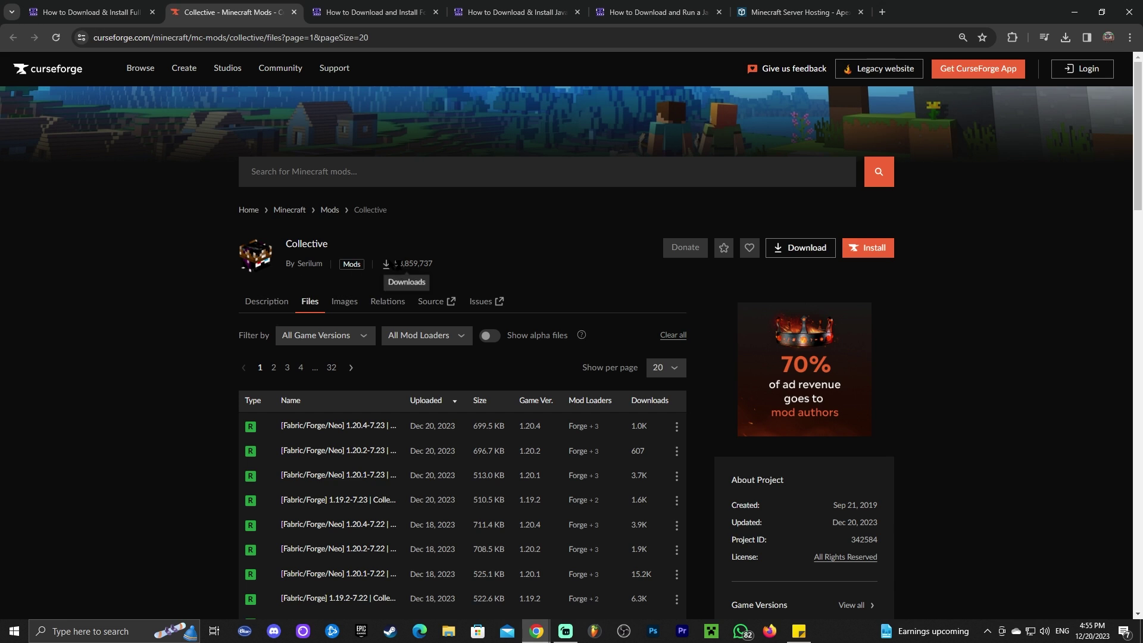
left_click(109, 8)
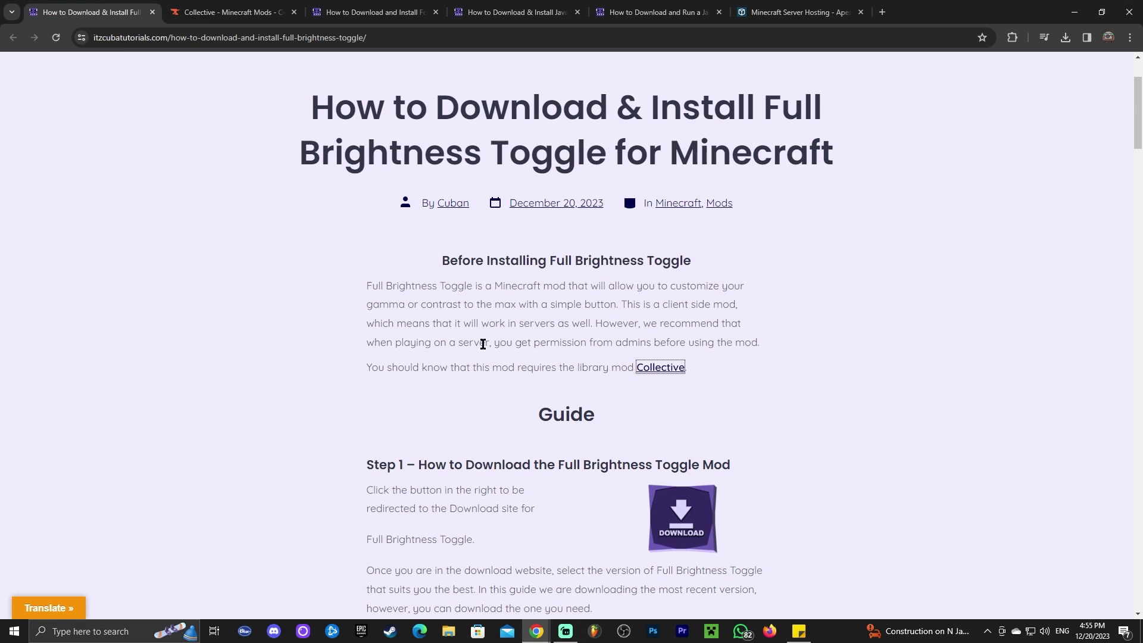
scroll(655, 450, "down", 4)
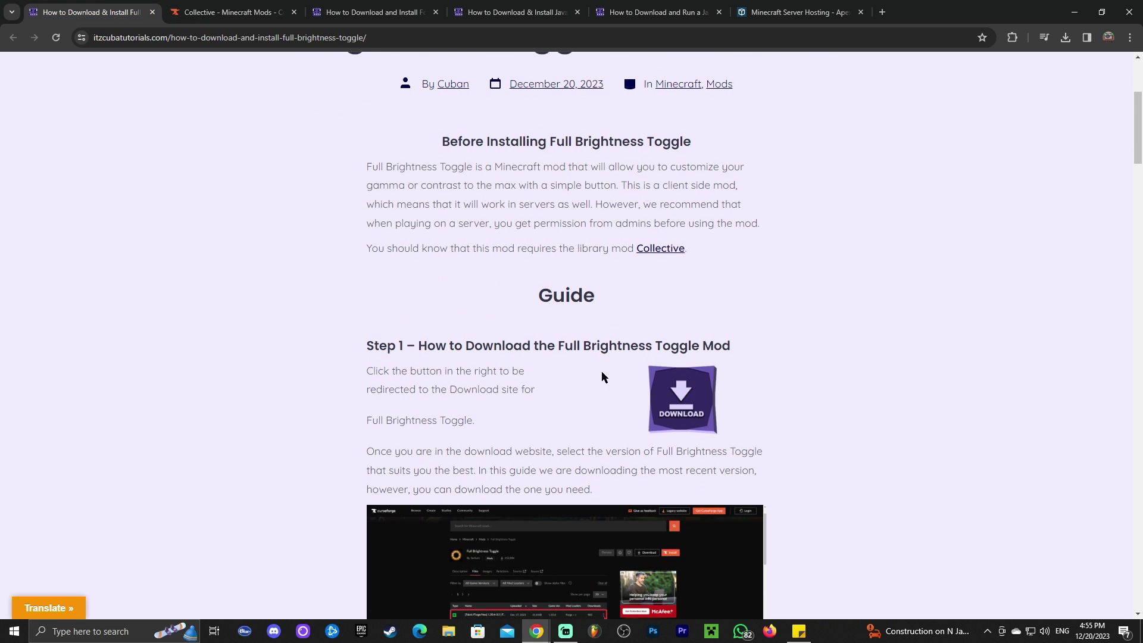
scroll(467, 288, "up", 1)
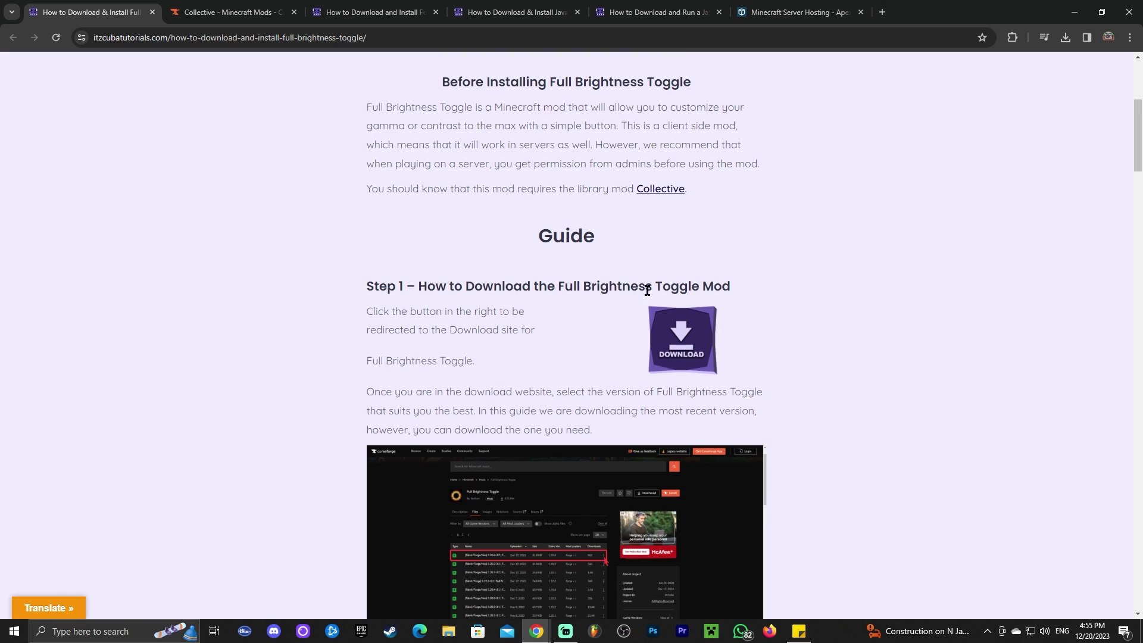
scroll(589, 297, "up", 2)
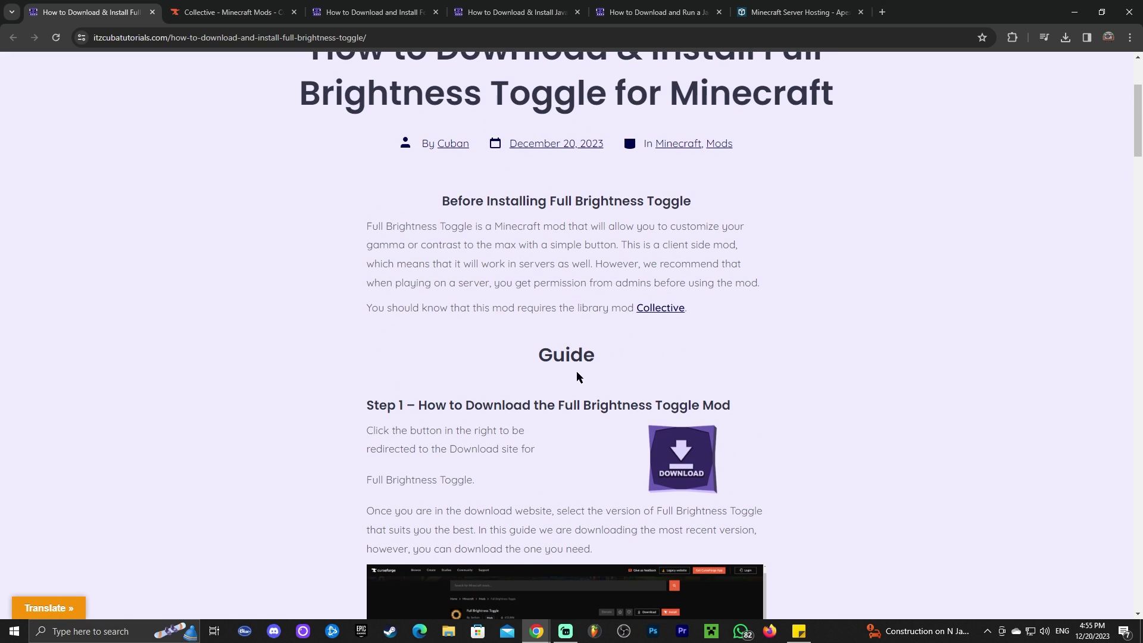
left_click(232, 12)
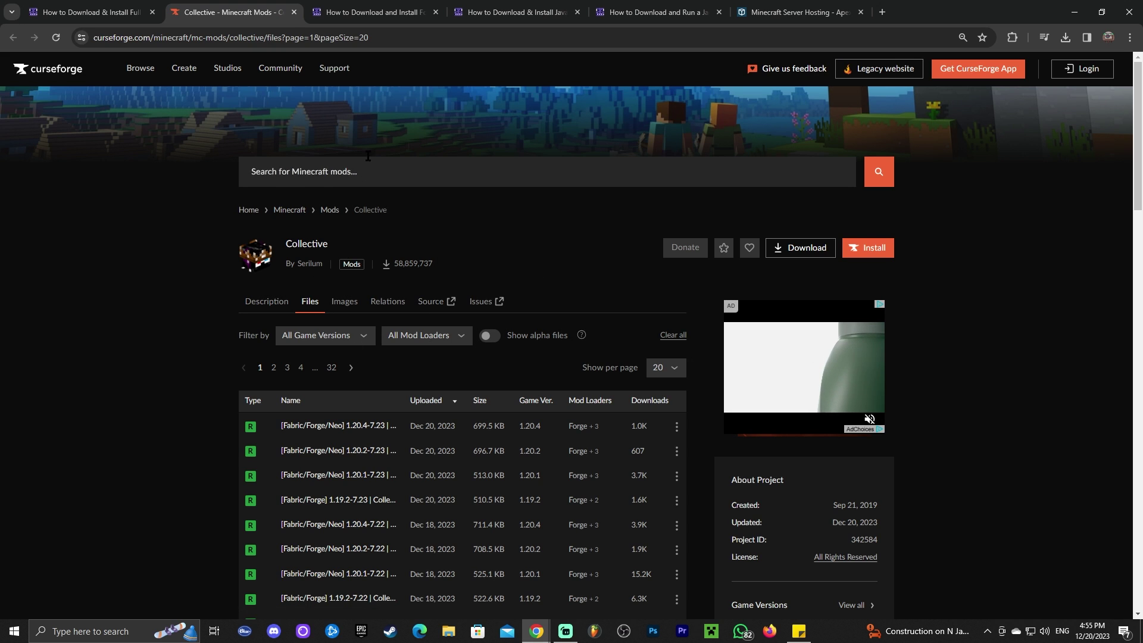
left_click(89, 11)
left_click(247, 6)
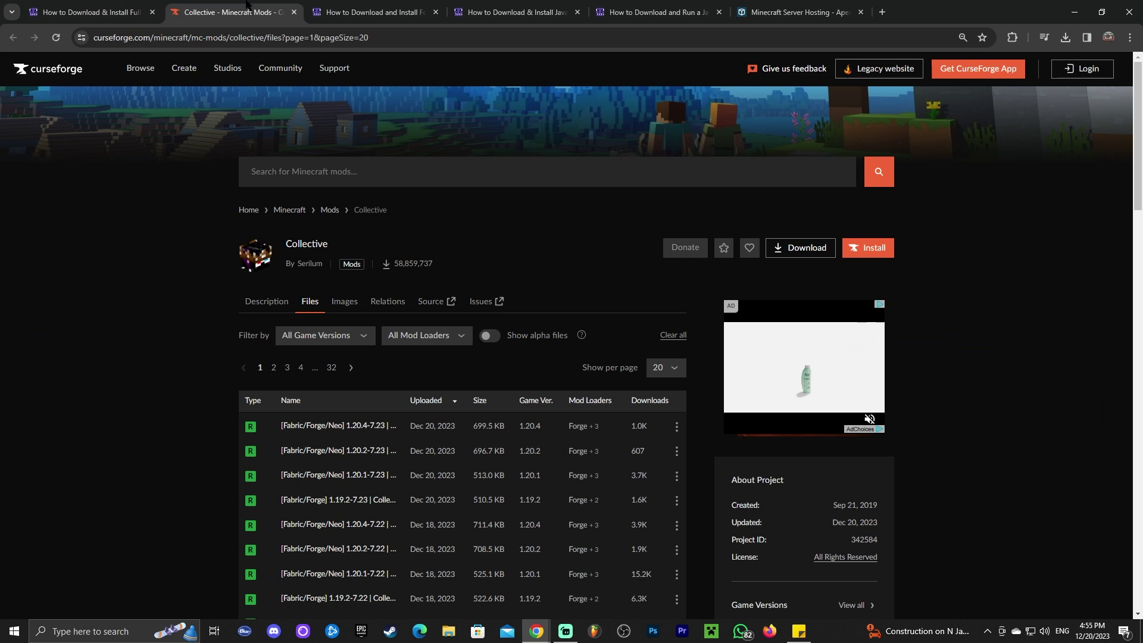
- Download the Collective 1.20.4-7.23 file and save it in Downloads as collective-1.20.4-7.23 (1).jar
scroll(515, 301, "down", 3)
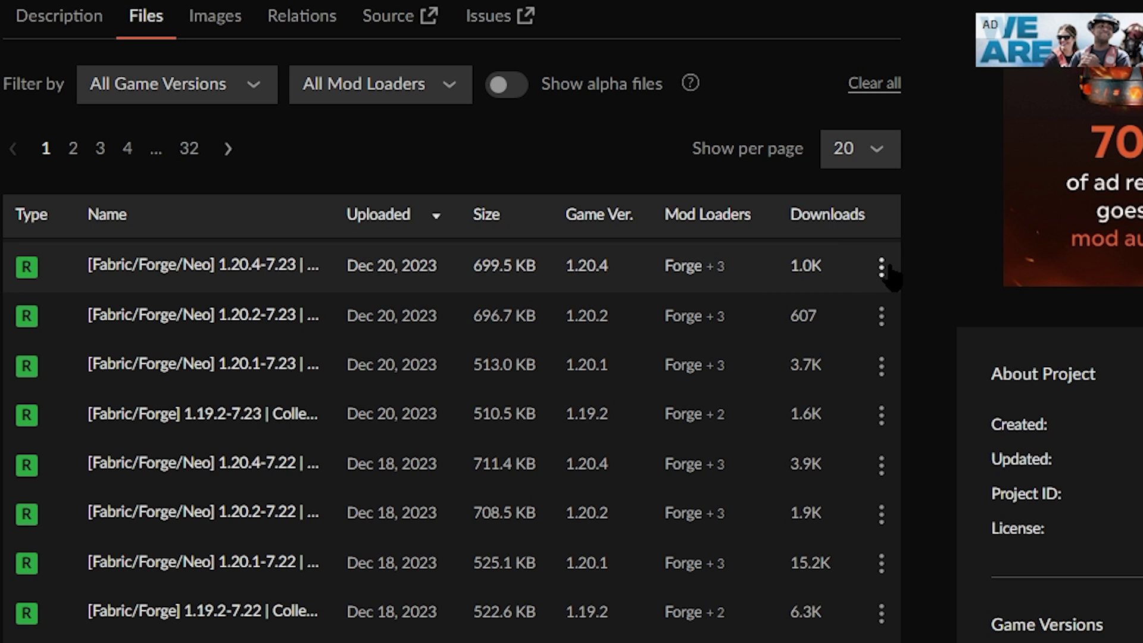
left_click(676, 248)
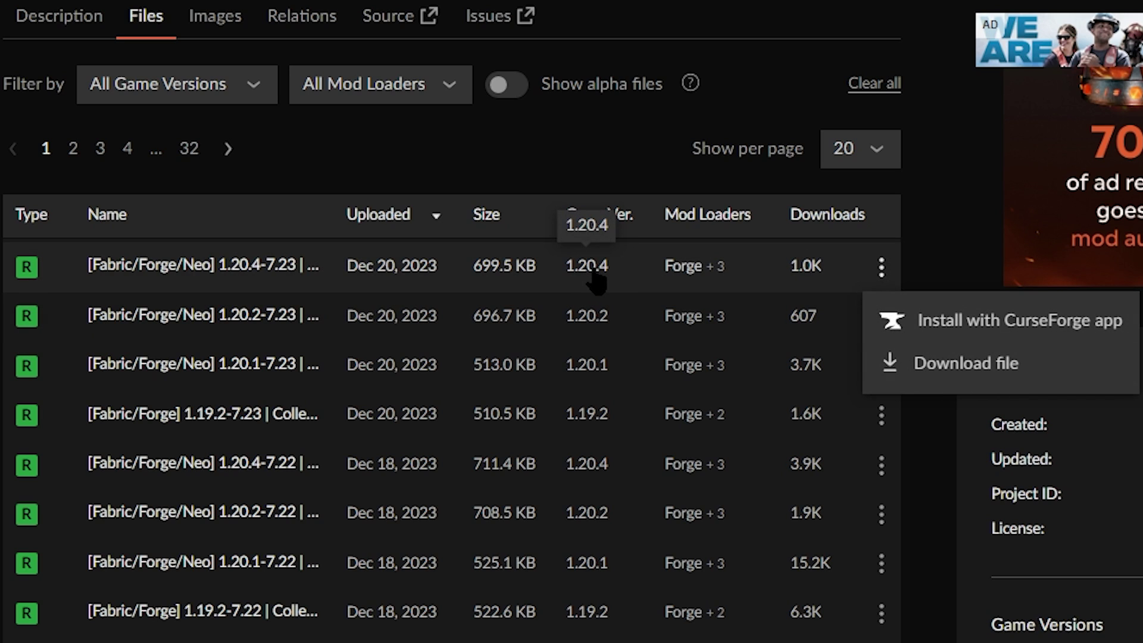
left_click(929, 362)
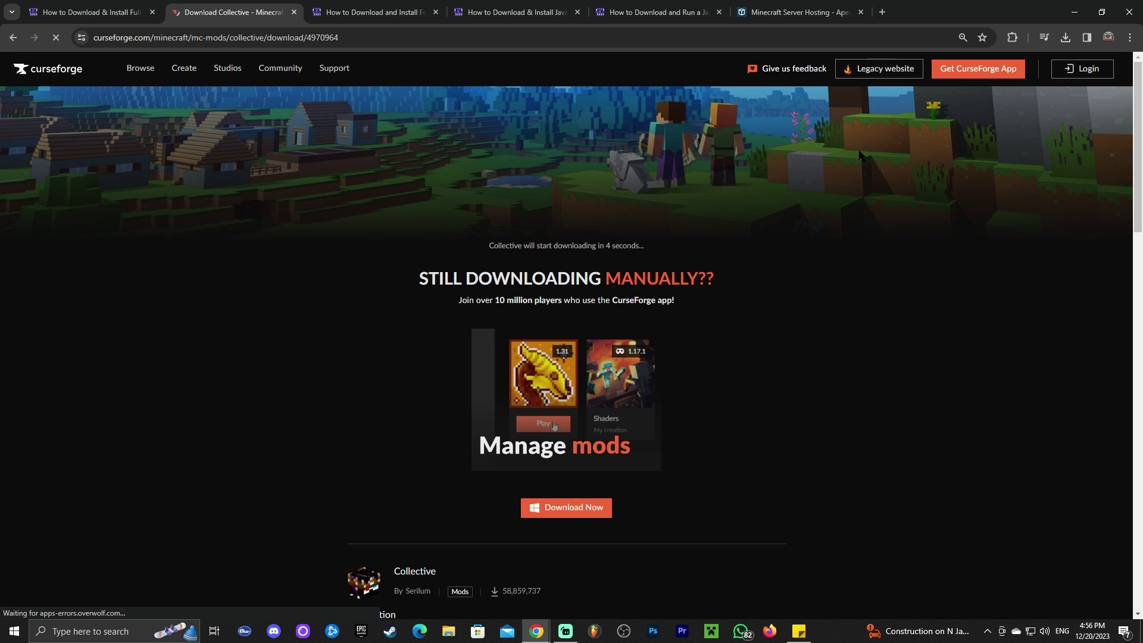
left_click_drag(948, 7, 843, 42)
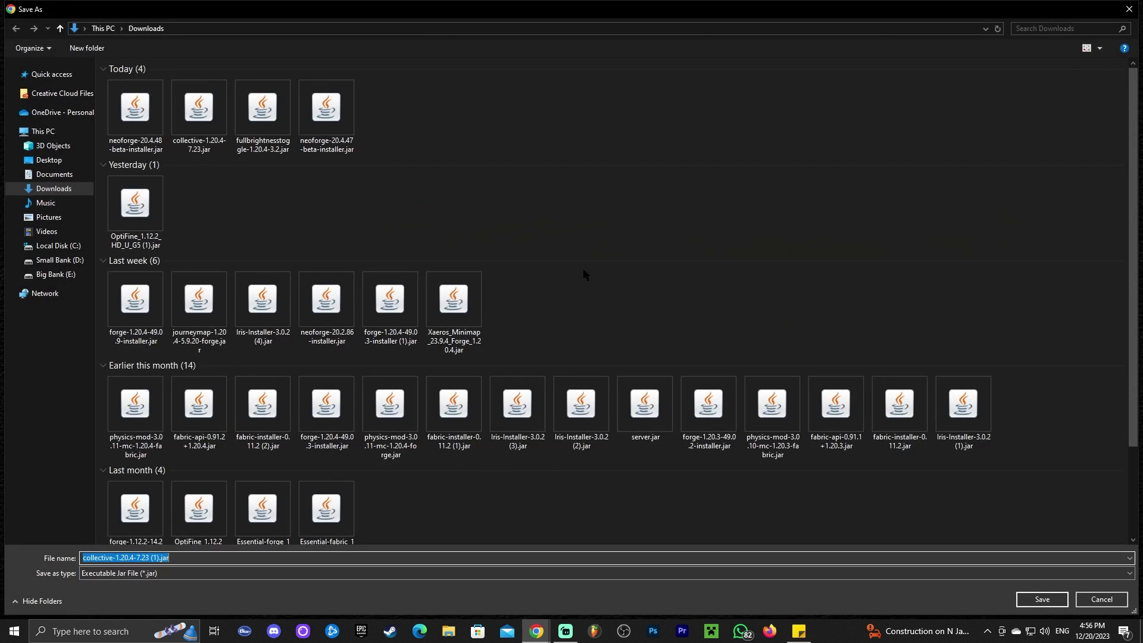
left_click(1041, 600)
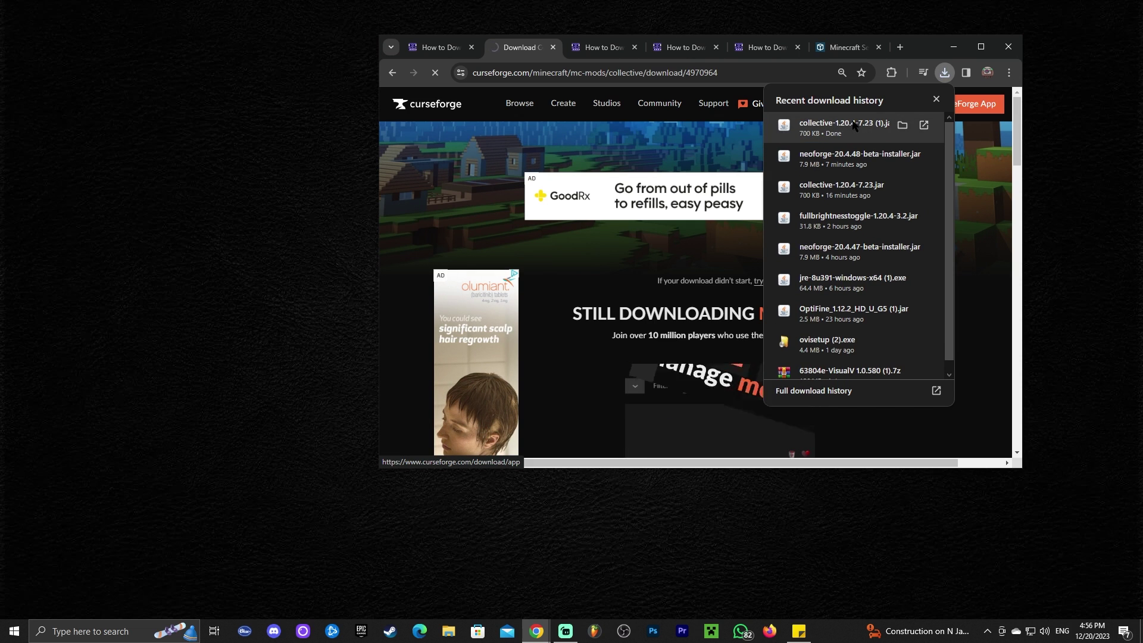
- Place the downloaded collective-1.20.4-7.23 (1).jar file on the desktop and dismiss the download history
left_click_drag(836, 131, 224, 178)
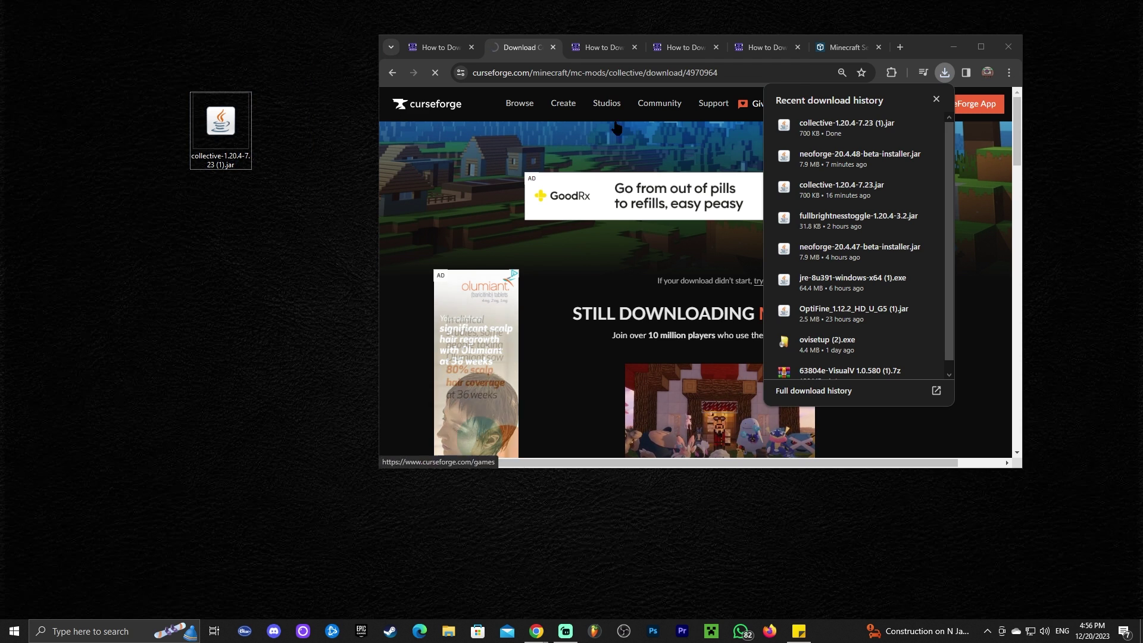
left_click(893, 102)
mouse_move(313, 70)
left_mouse_down()
mouse_move(180, 164)
mouse_move(316, 74)
left_mouse_up()
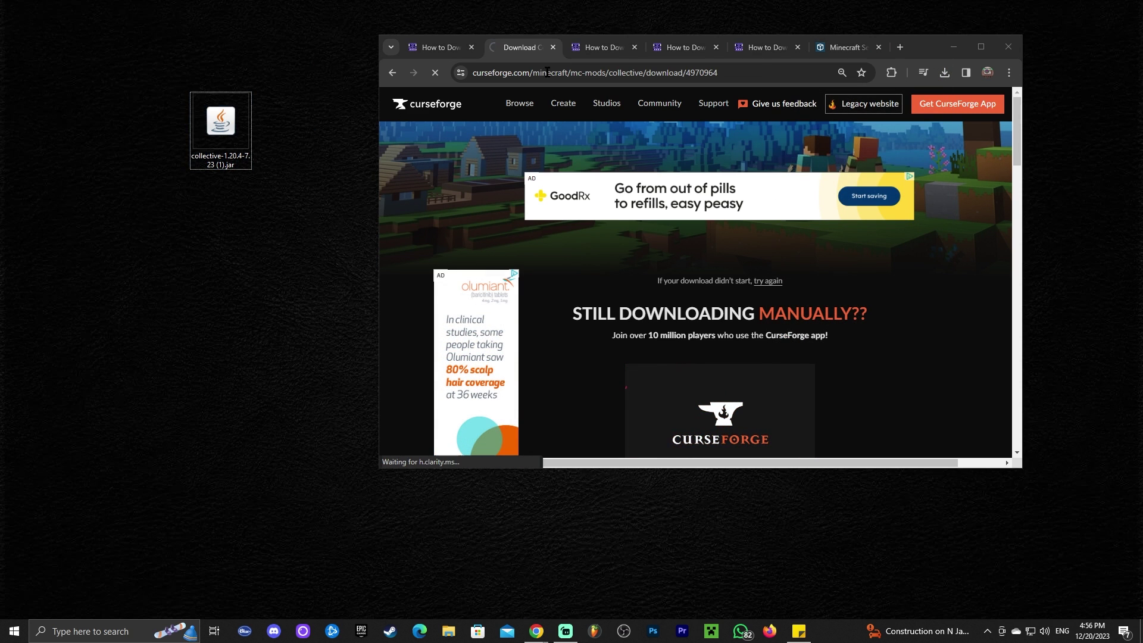
- Close the Collective download page and open the Full Brightness Toggle download site from Step 1 of the guide in the maximized browser
left_click(982, 47)
left_click(135, 7)
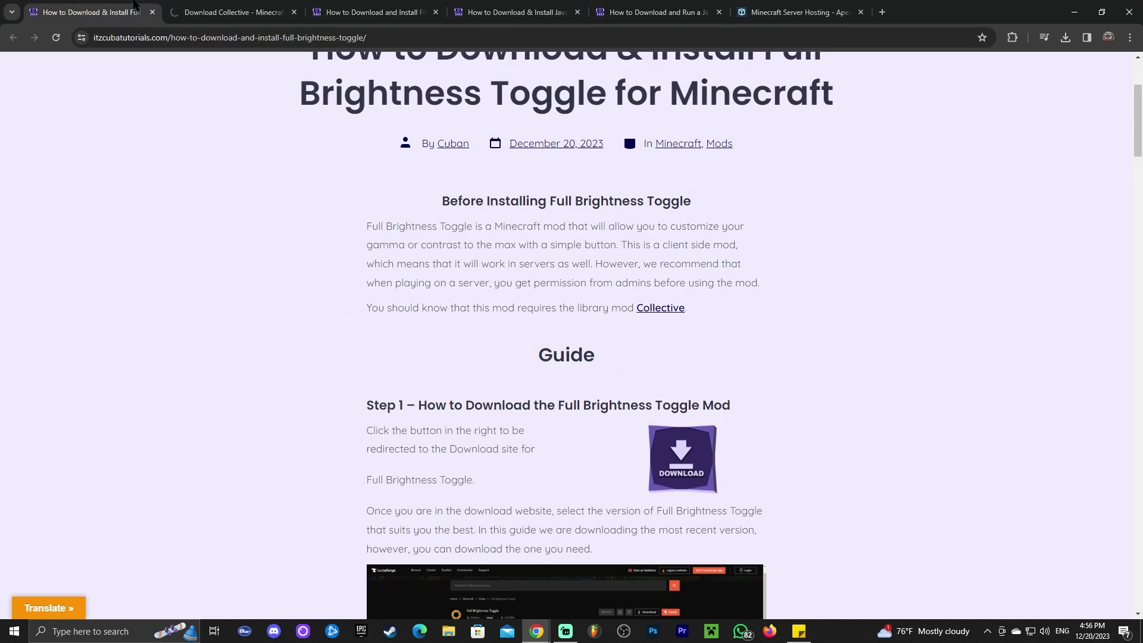
left_click(294, 13)
scroll(654, 251, "down", 3)
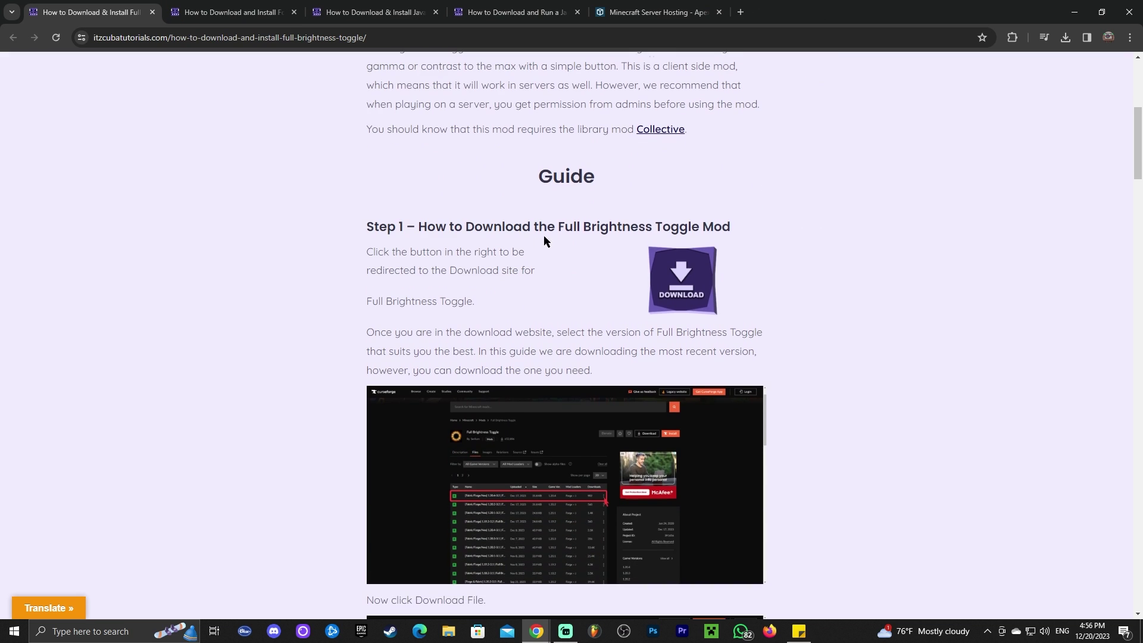
left_click(683, 278)
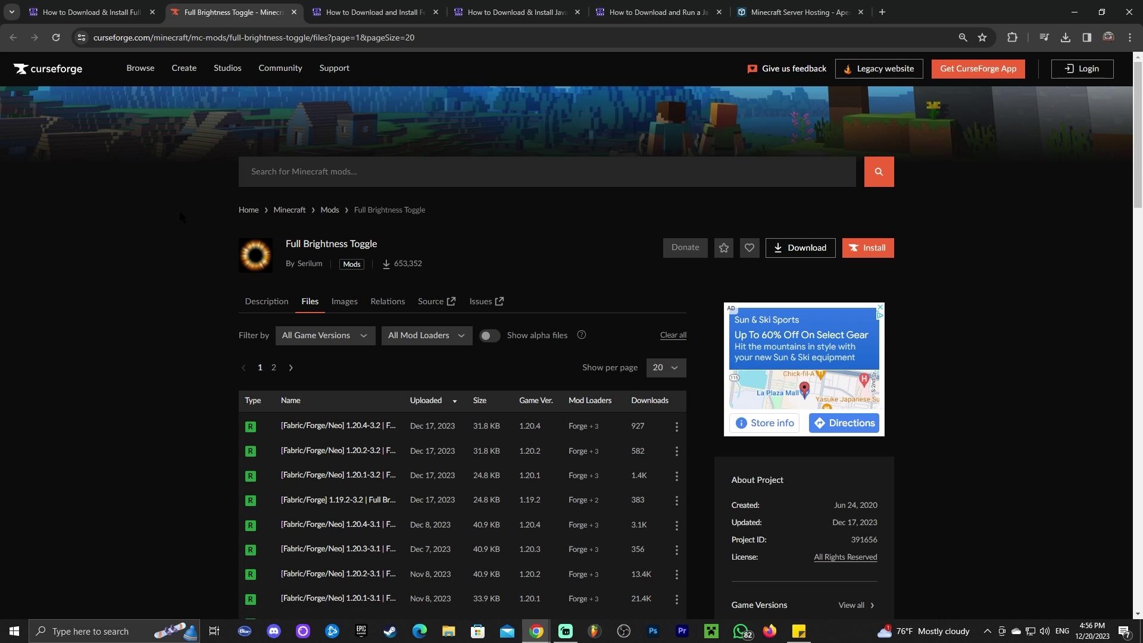
- Download the Full Brightness Toggle 1.20.4-3.2 file and save it in Downloads as fullbrightnesstoggle-1.20.4-3.2 (1).jar
scroll(430, 195, "down", 1)
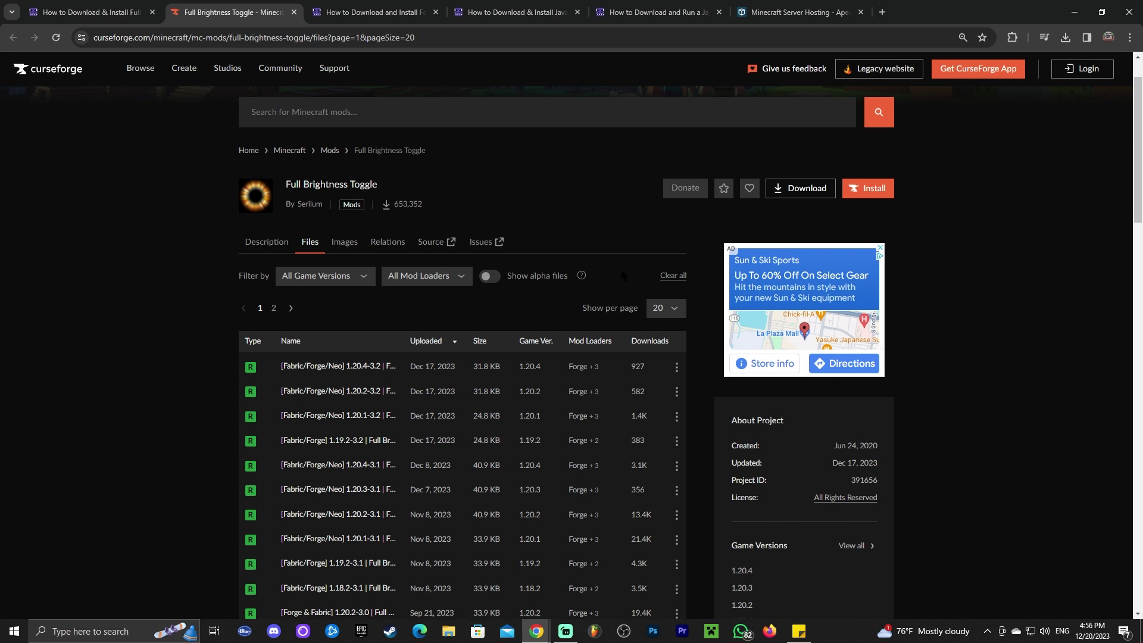
scroll(649, 269, "down", 2)
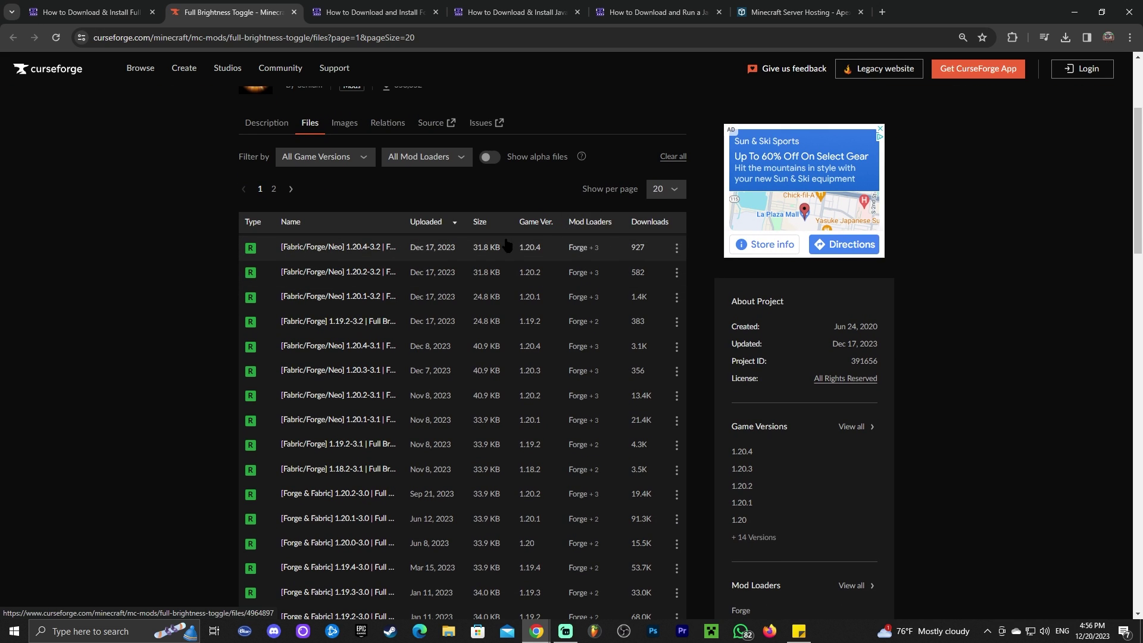
left_click(676, 248)
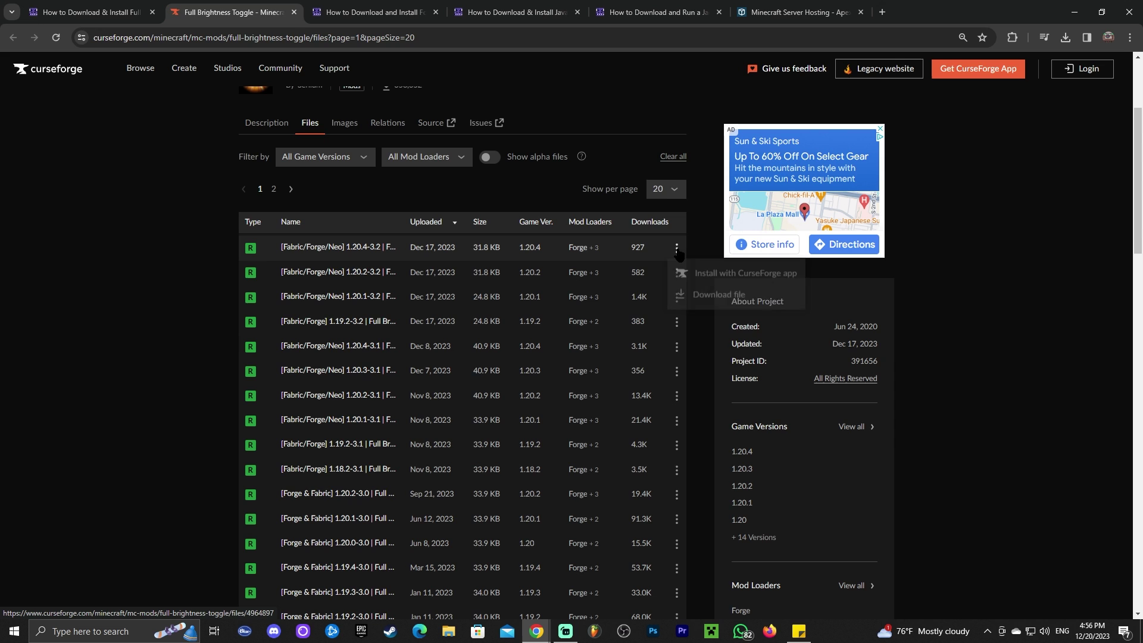
left_click(704, 296)
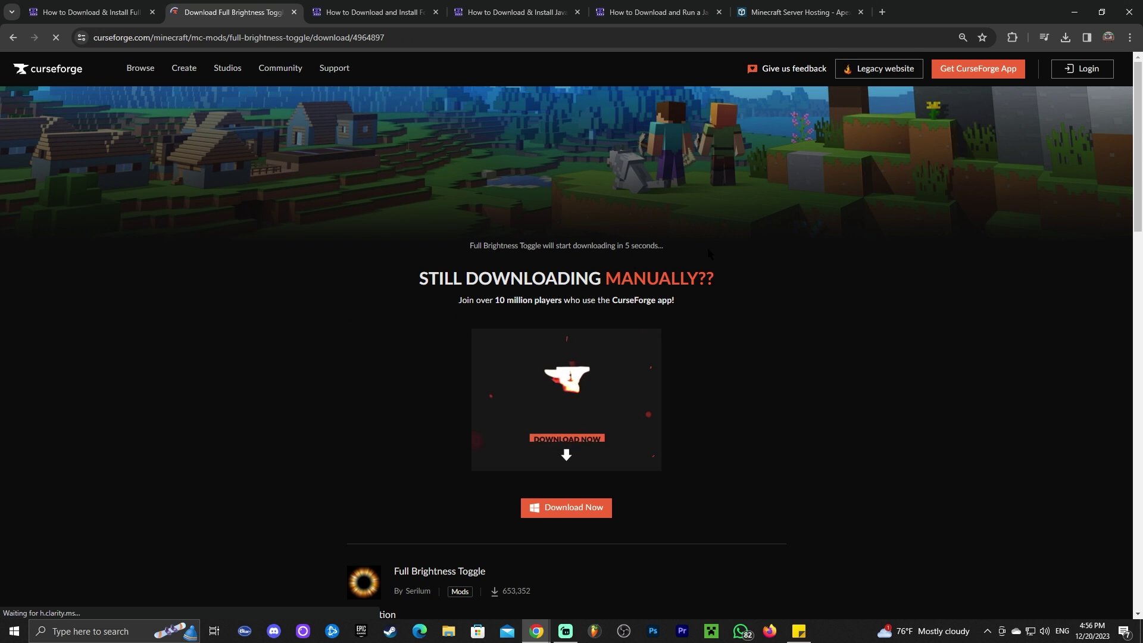
left_click_drag(986, 5, 933, 35)
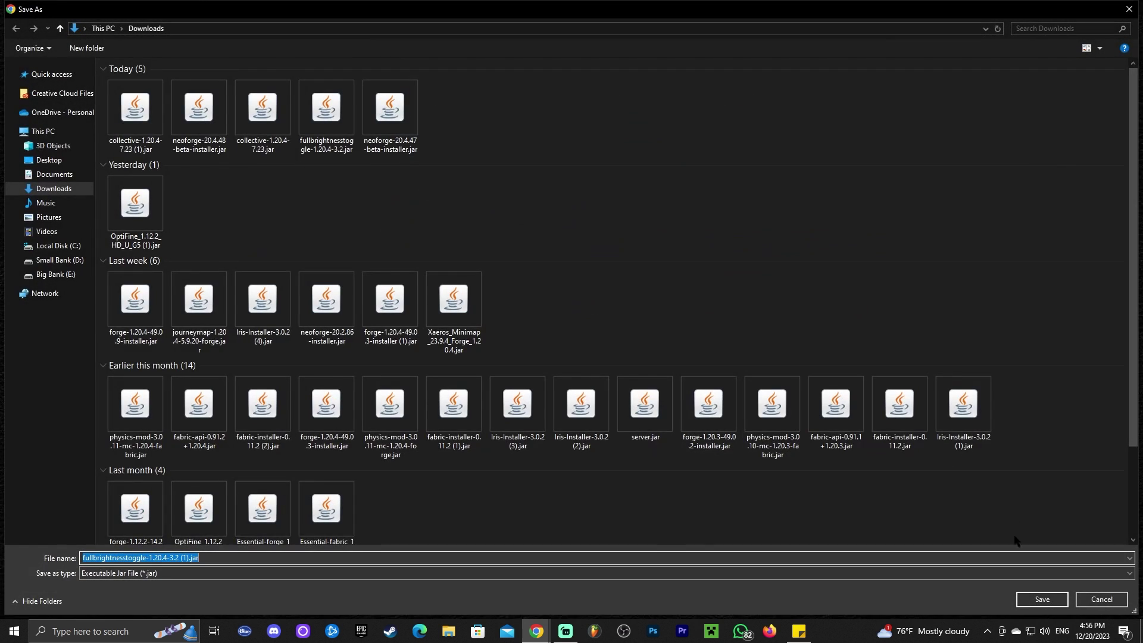
left_click(1033, 599)
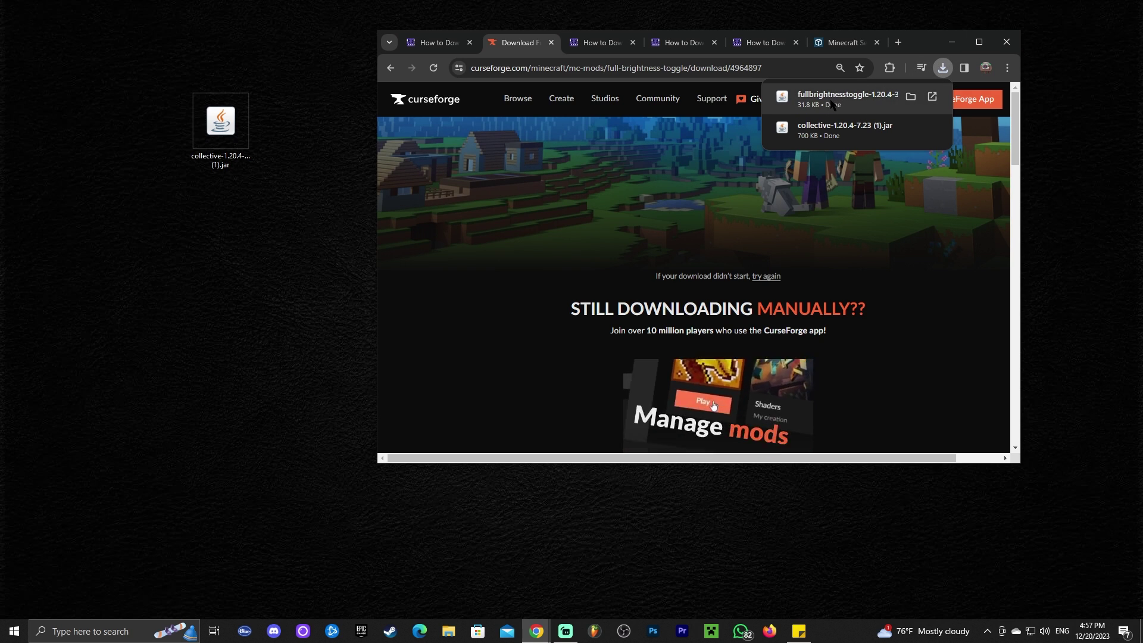
- Place the downloaded fullbrightnesstoggle-1.20.4-3.2 (1).jar file on the desktop below the Collective file and dismiss the download history
left_click_drag(843, 104, 293, 235)
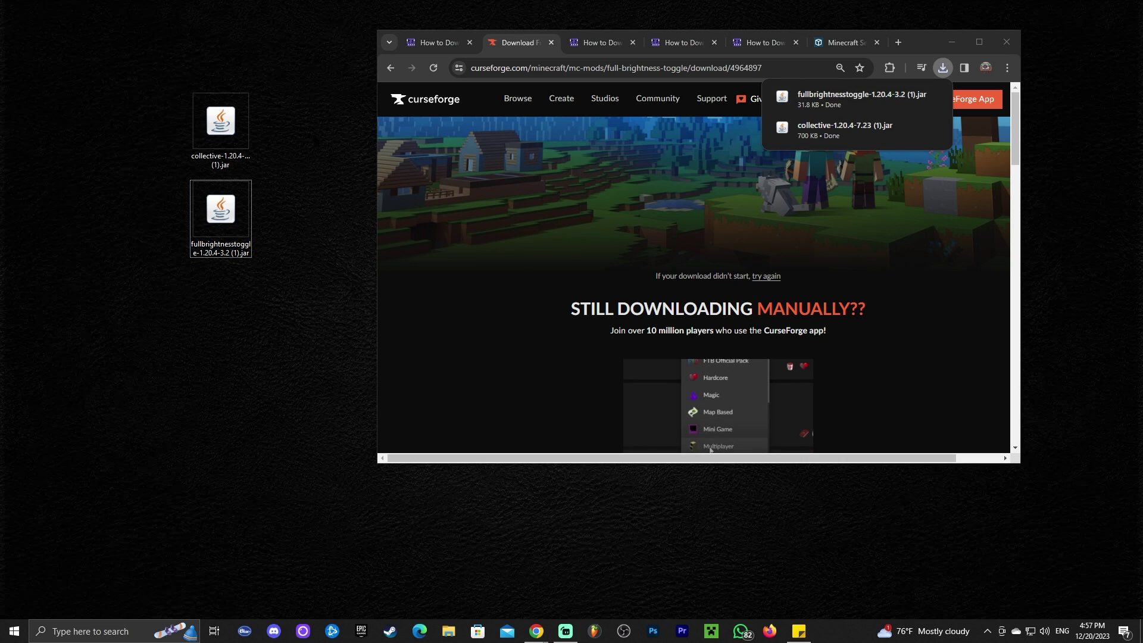
left_click(950, 74)
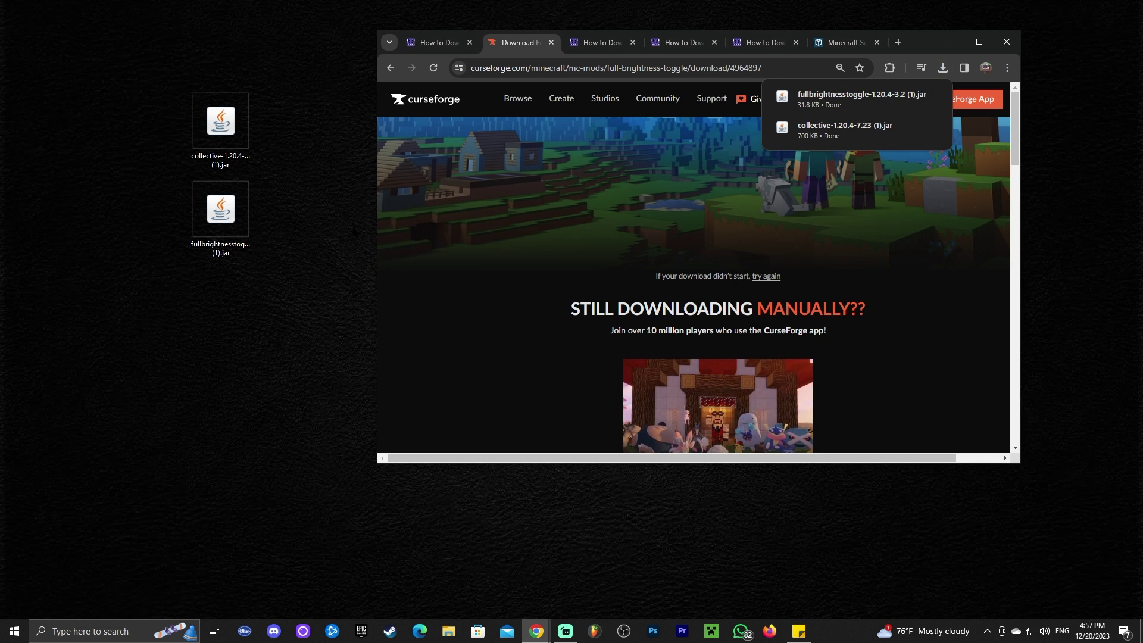
left_click(314, 241)
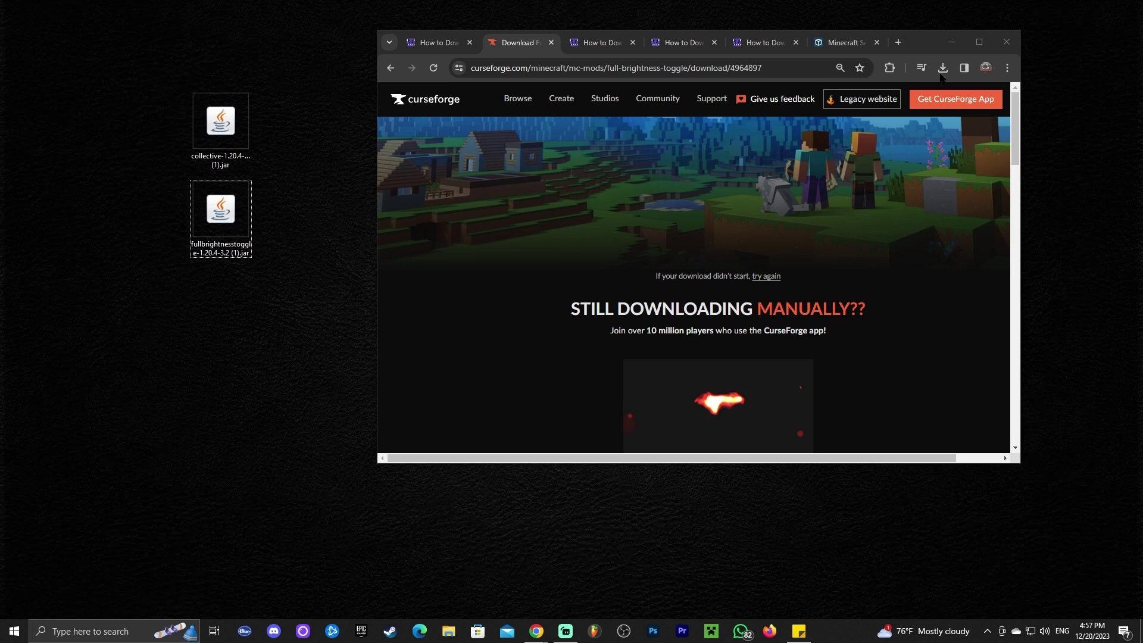
left_click(220, 211)
left_click_drag(162, 70, 288, 289)
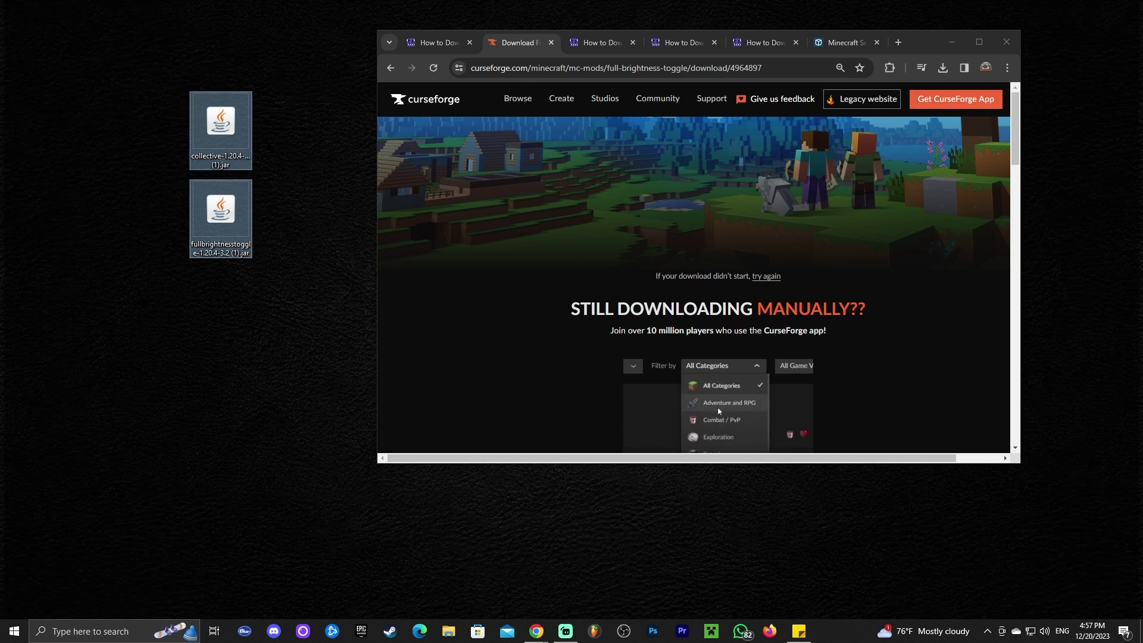
right_click(312, 159)
left_click(344, 195)
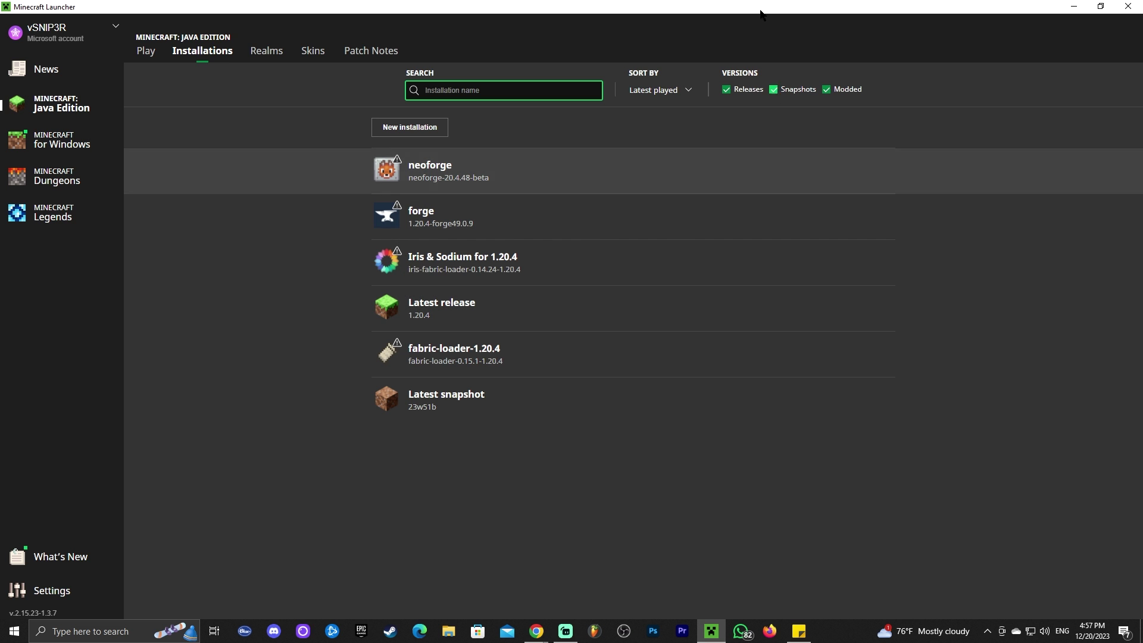
- Restore the Minecraft Launcher window to a smaller size beside the two mod files on the desktop
left_click_drag(759, 8, 710, 21)
left_click_drag(270, 82, 193, 272)
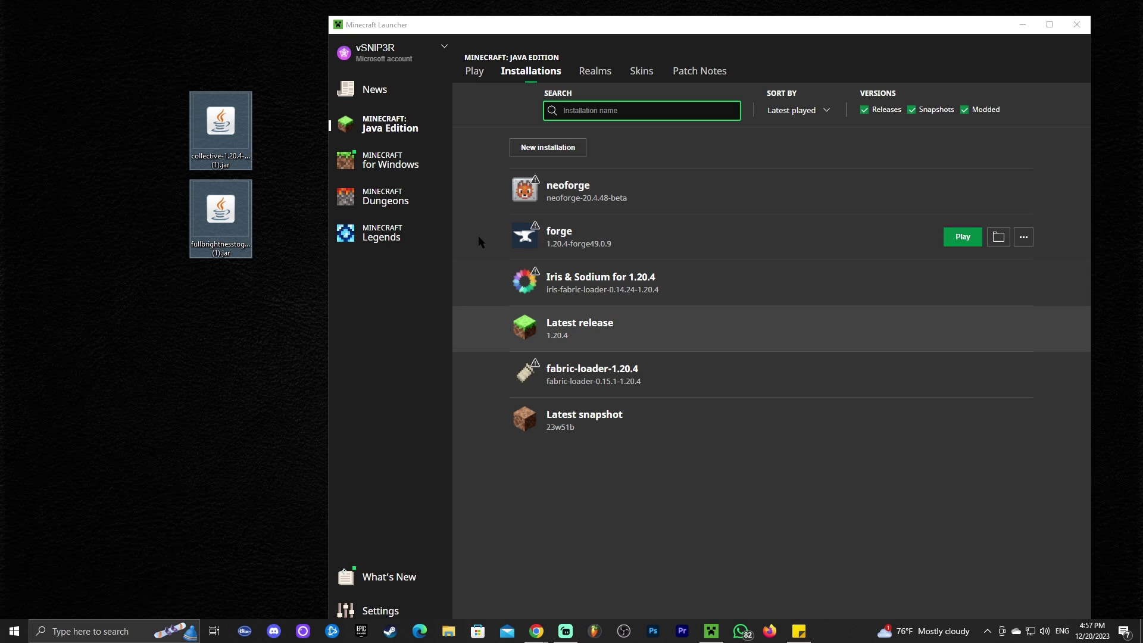
left_click_drag(282, 314, 172, 102)
left_click(171, 103)
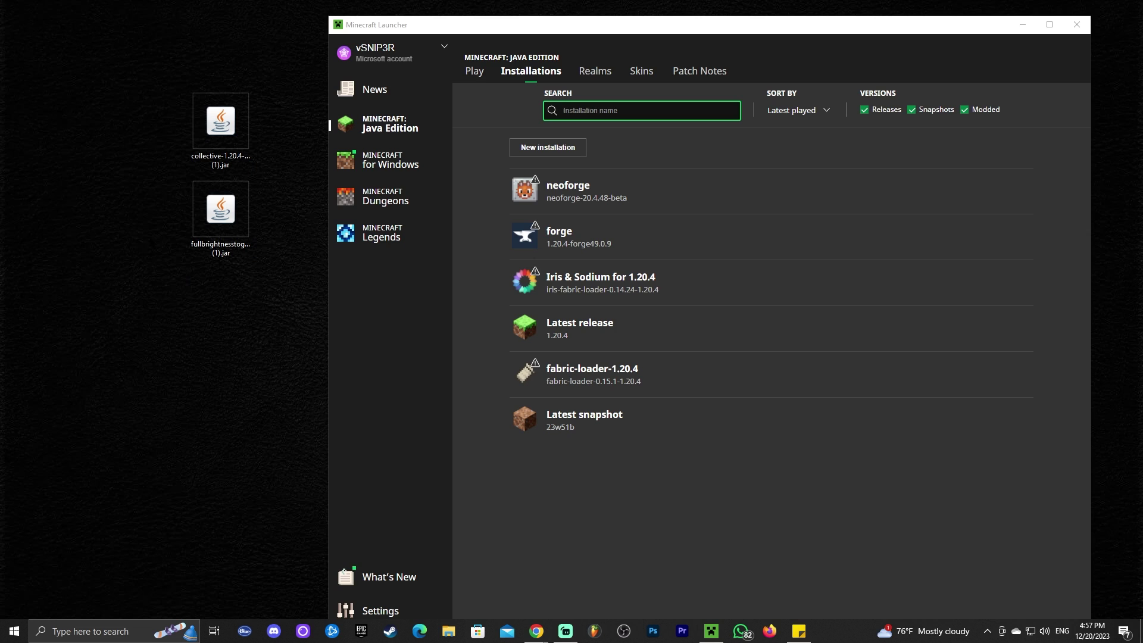
left_click_drag(165, 36, 218, 218)
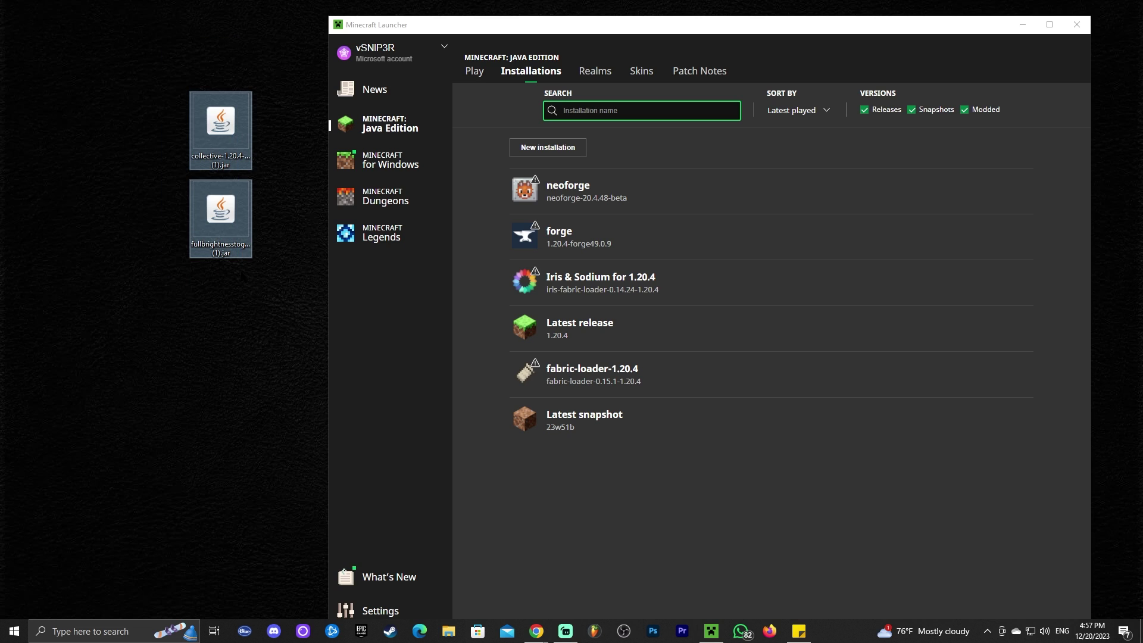
left_click(286, 200)
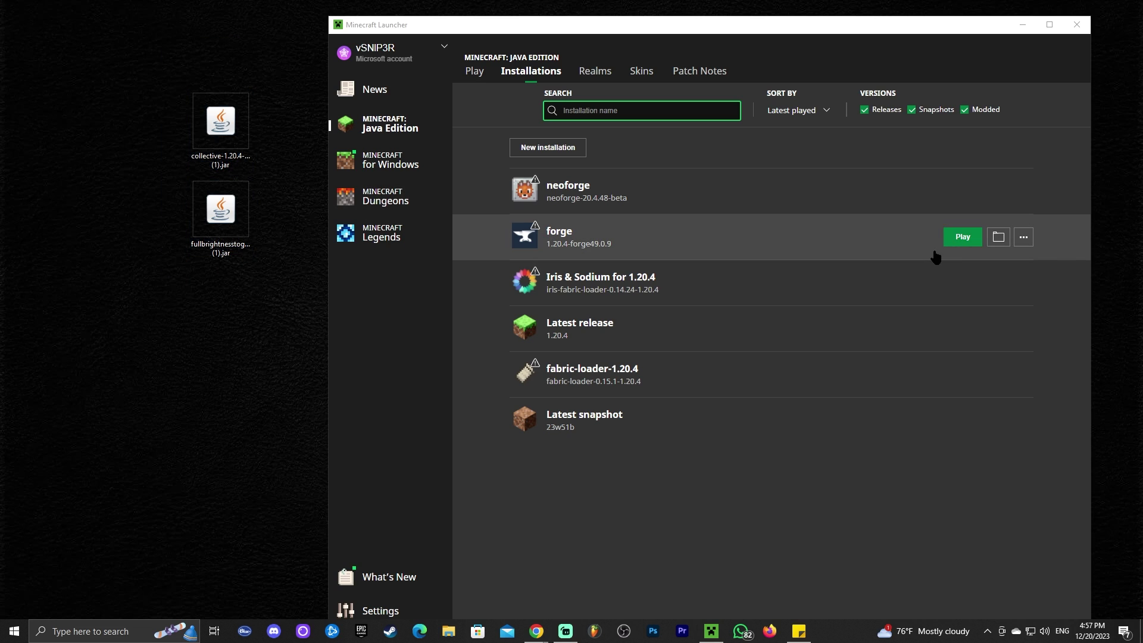
- View the mods folder inside the forge installation's .minecraft folder, and close both the folder window and the Minecraft Launcher
left_click(1000, 237)
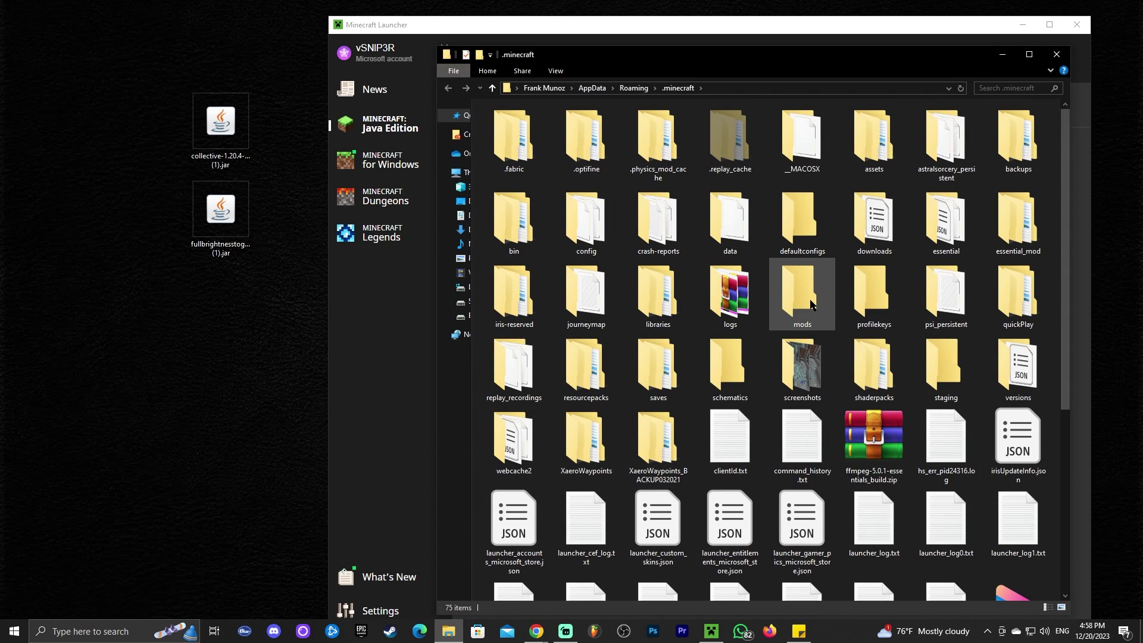
double_click(809, 301)
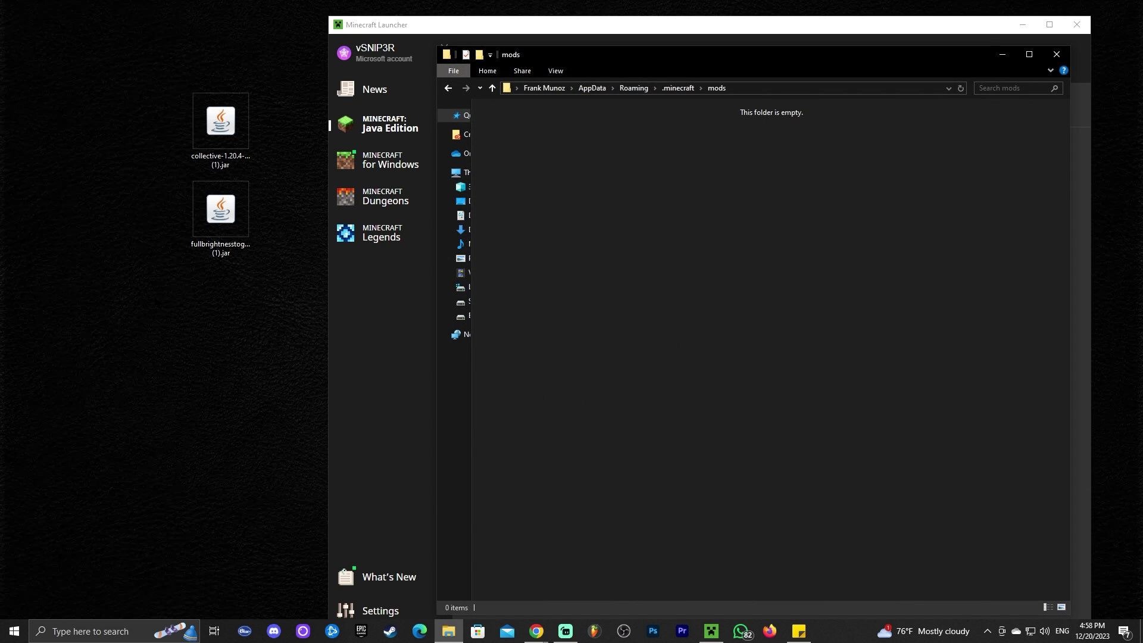
left_click_drag(153, 298, 237, 106)
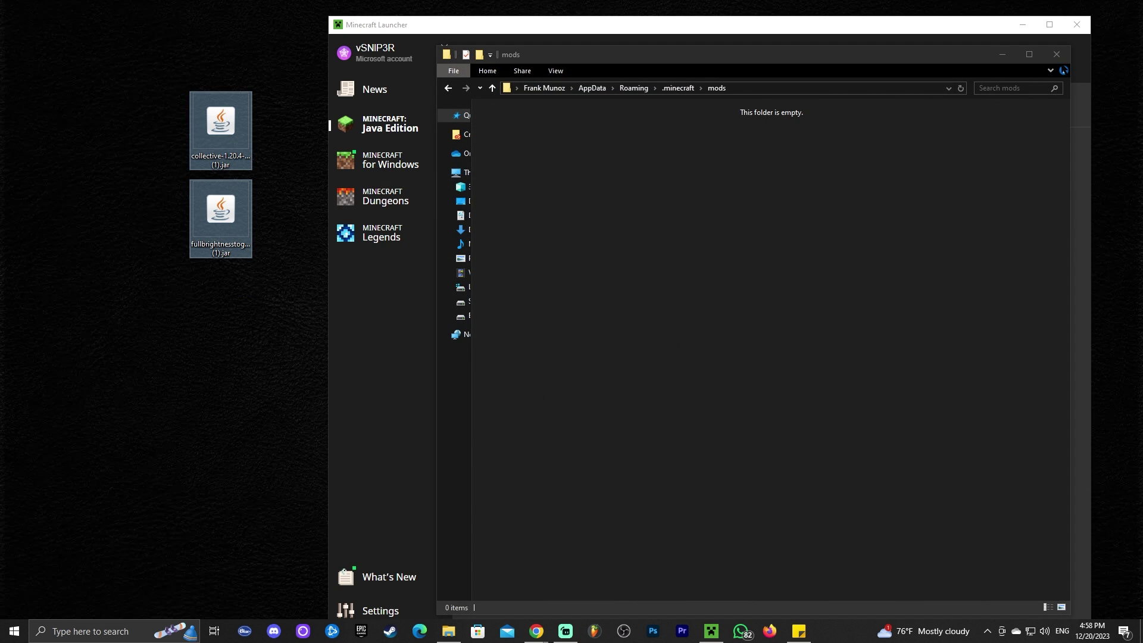
left_click(1057, 55)
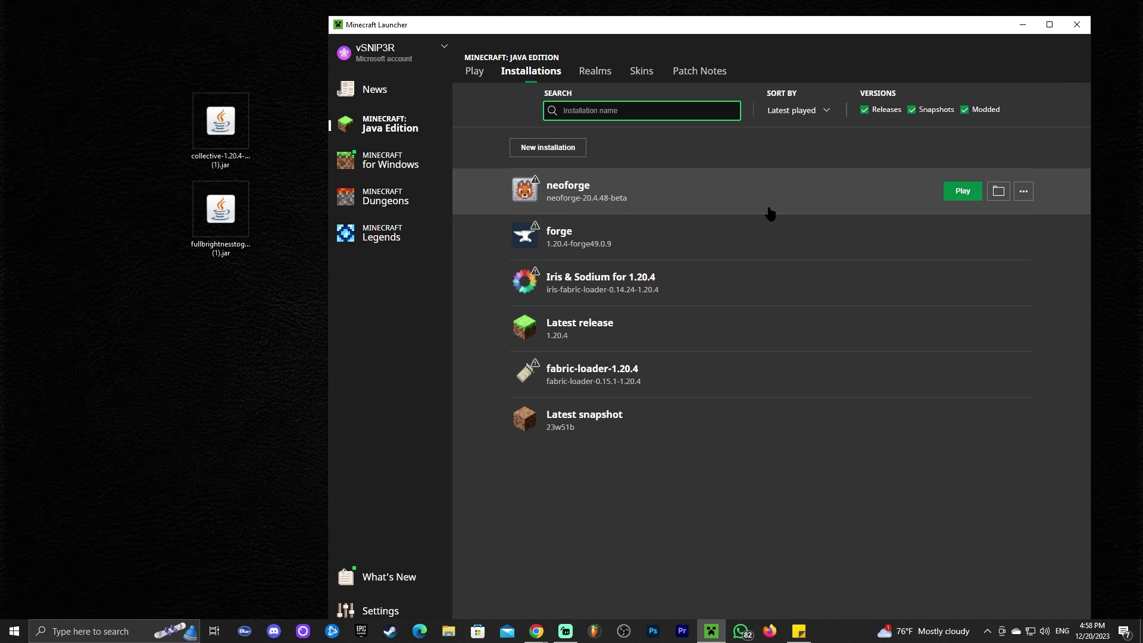
left_click_drag(294, 96, 218, 218)
left_click(282, 212)
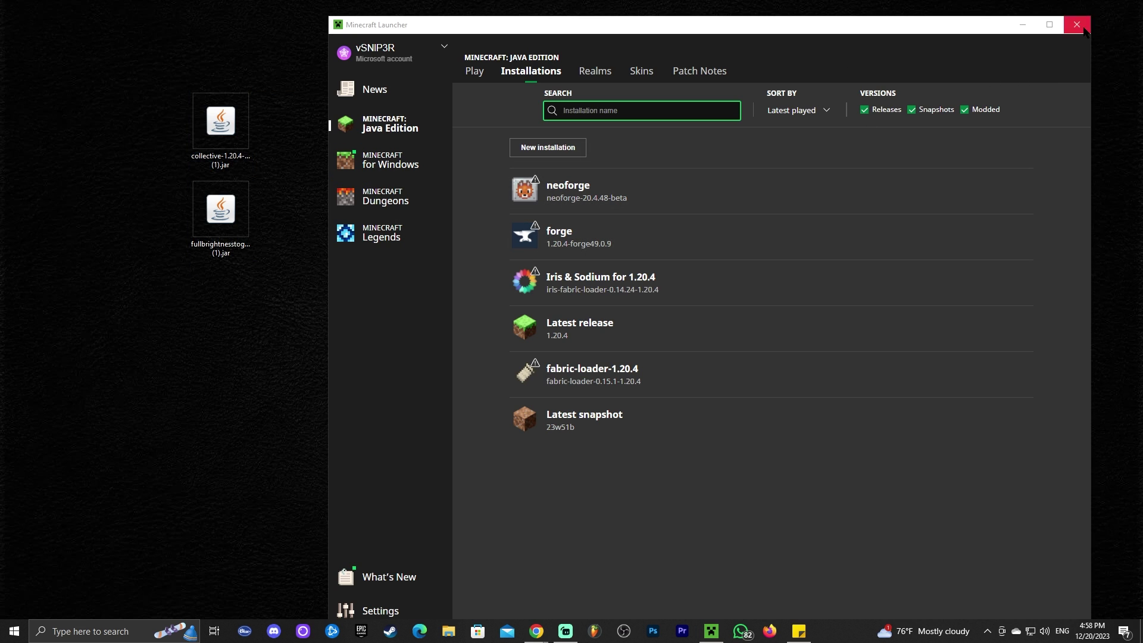
left_click(1077, 25)
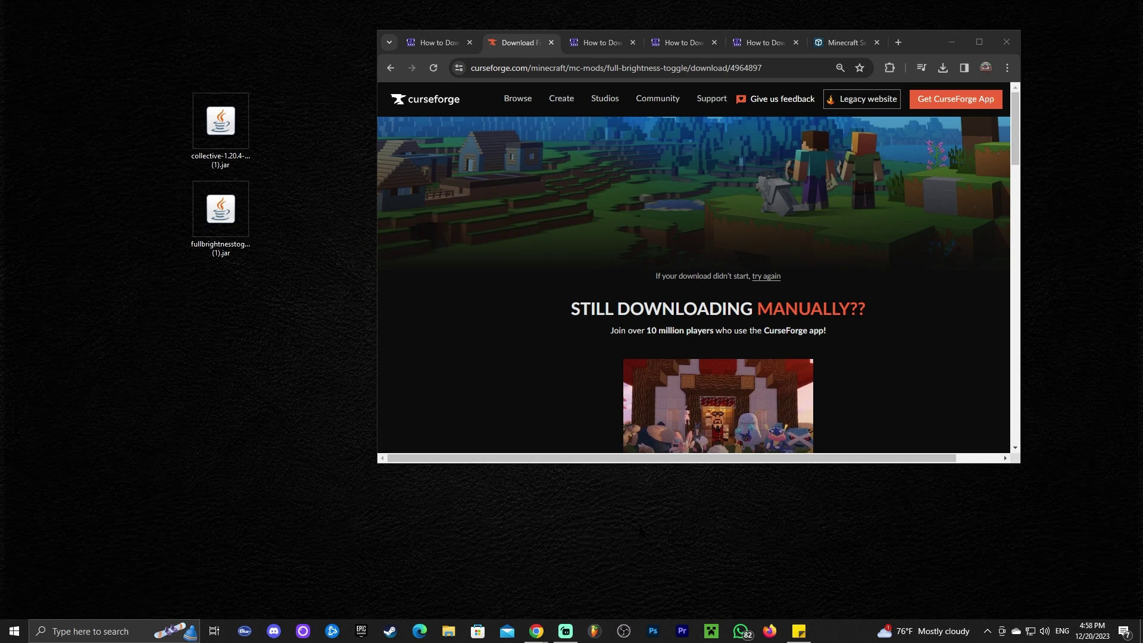
- Close the Full Brightness Toggle guide and its CurseForge download page so the Forge installation guide is shown
left_click_drag(284, 50, 199, 230)
left_click(283, 208)
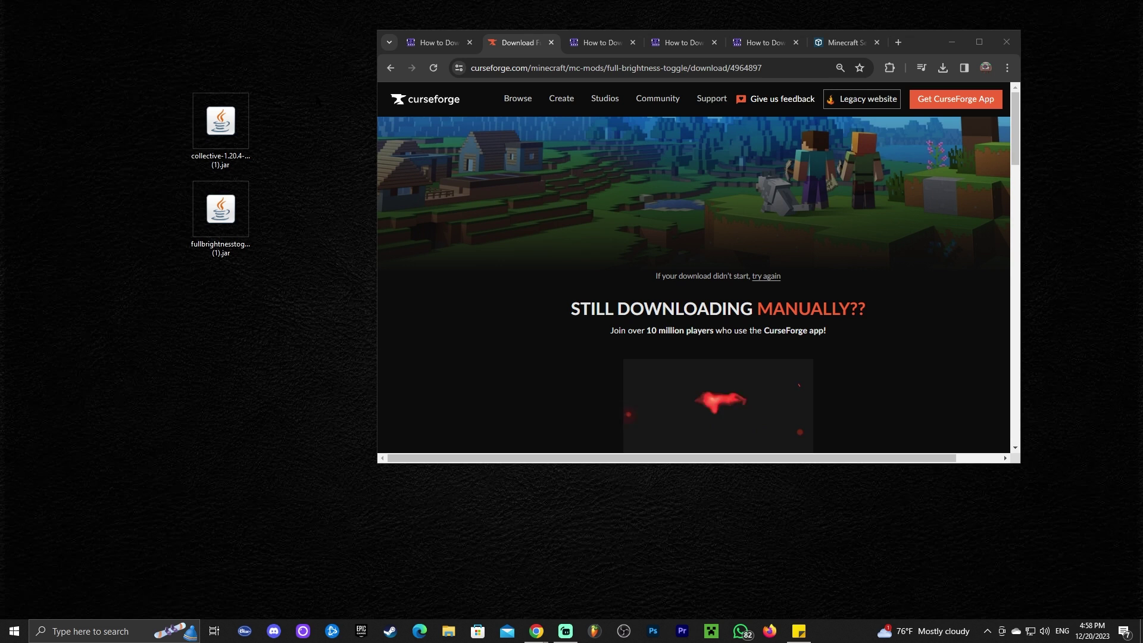
left_click(470, 43)
left_click(470, 43)
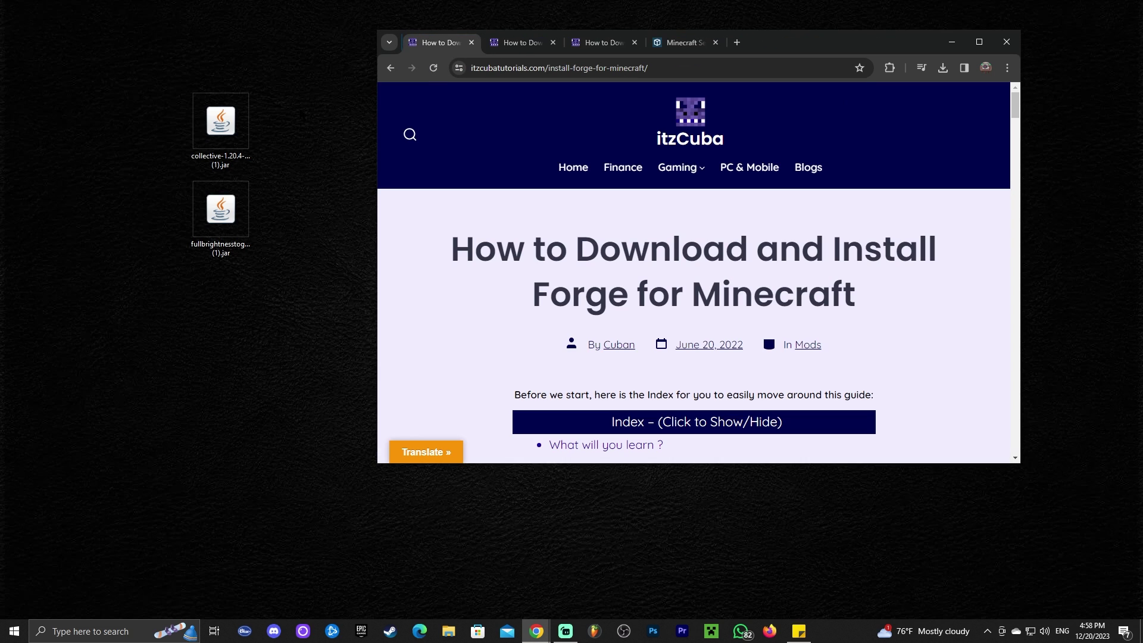
- Move both mod files together lower and closer to the desktop's left edge, and maximize the browser showing the Forge guide
left_click_drag(318, 58, 217, 221)
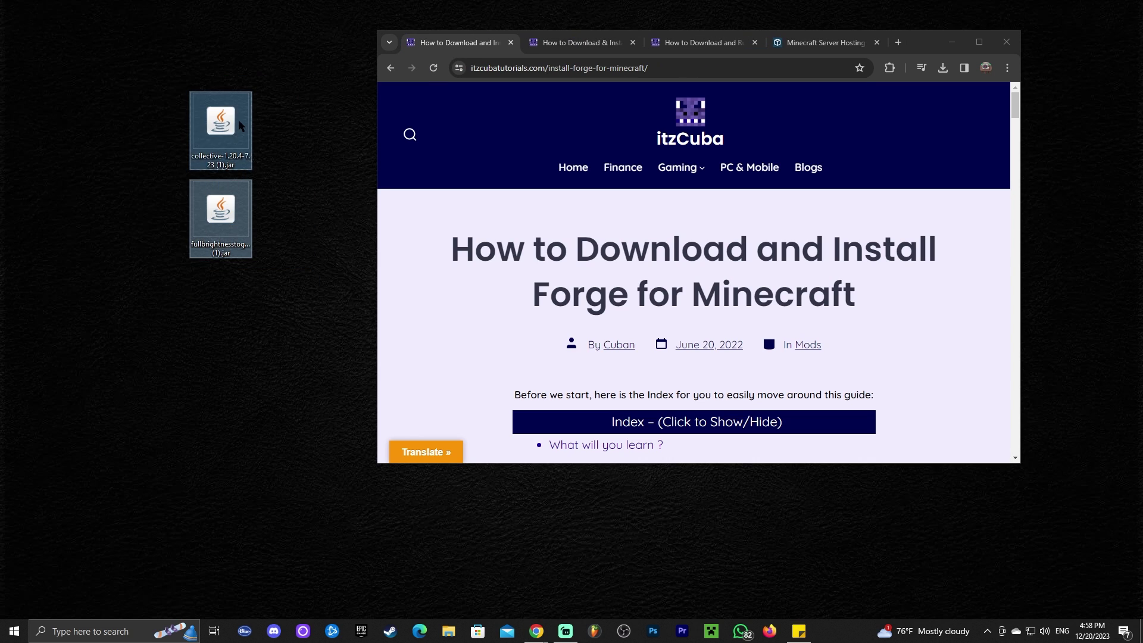
left_click_drag(241, 125, 178, 213)
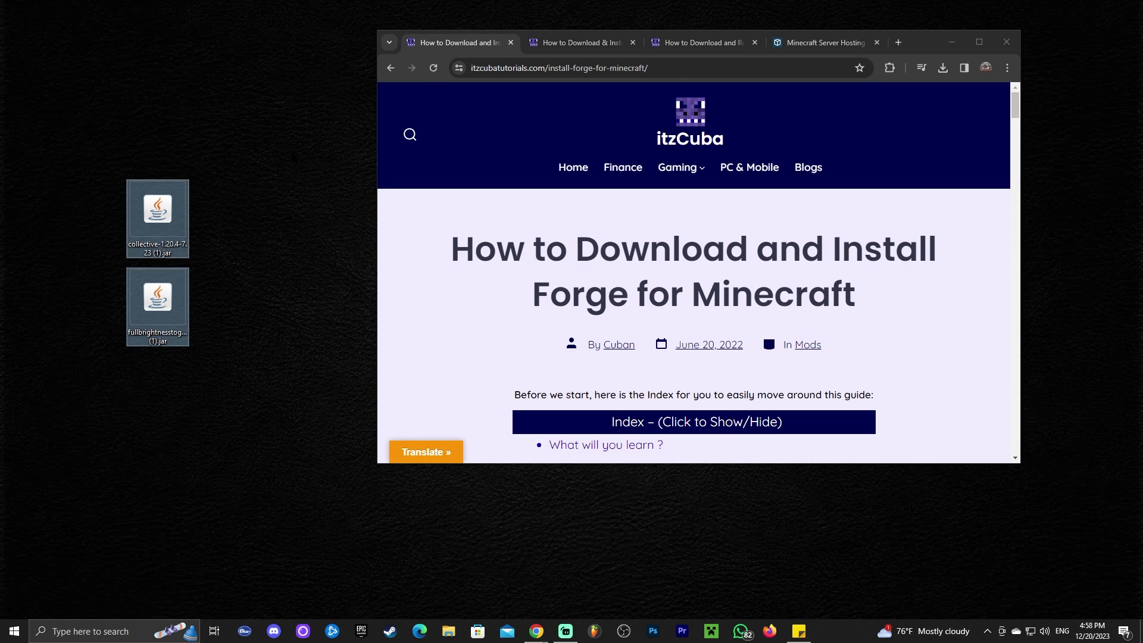
left_click(979, 42)
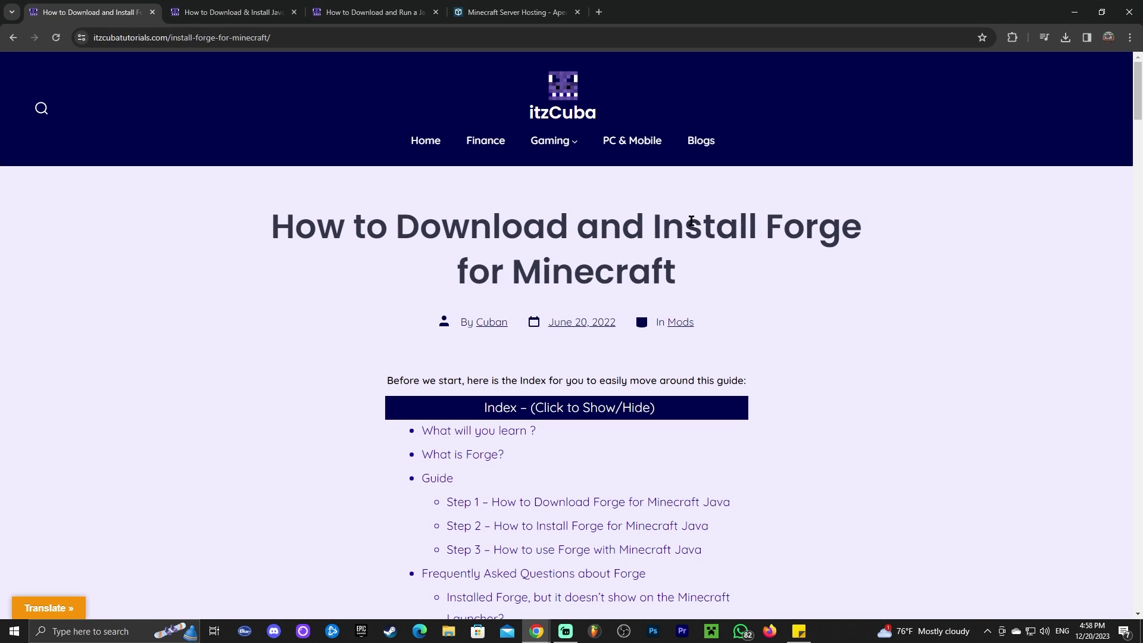
scroll(772, 220, "down", 2)
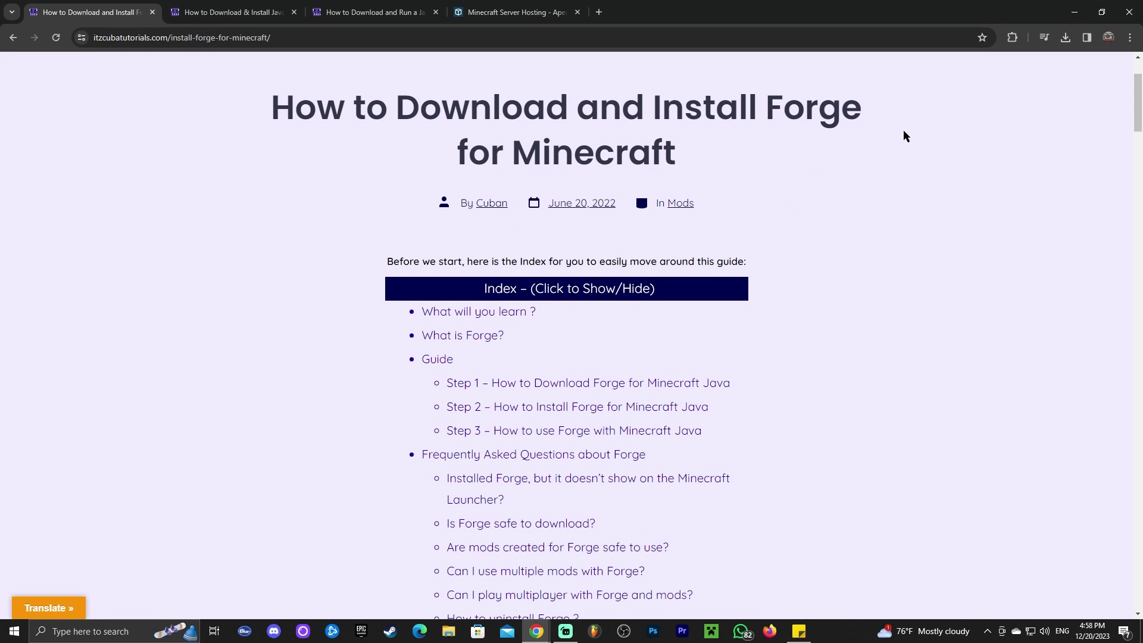
scroll(903, 130, "up", 2)
left_click_drag(739, 7, 718, 40)
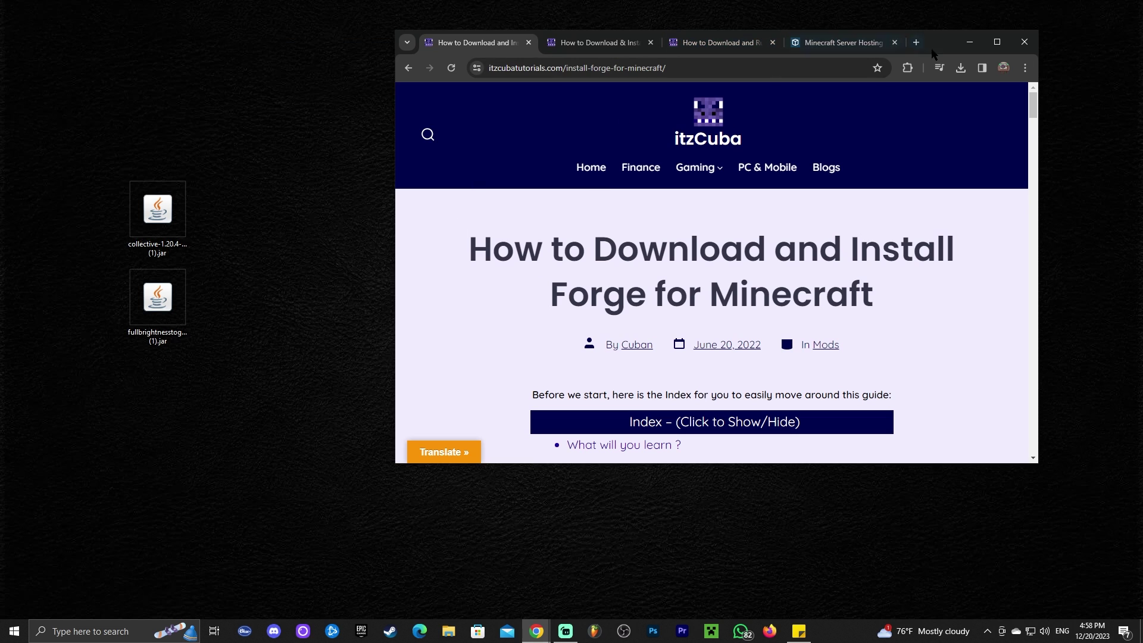
left_click(997, 41)
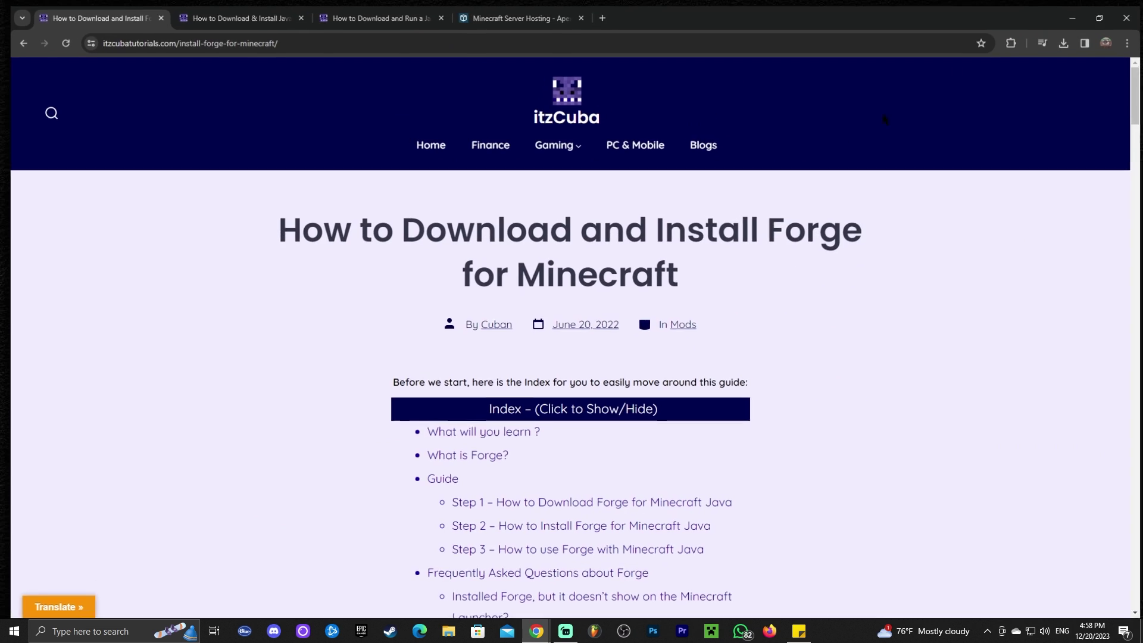
- Examine the title and index of the guide on downloading and installing Forge for Minecraft
left_click_drag(855, 245, 840, 246)
left_click(757, 247)
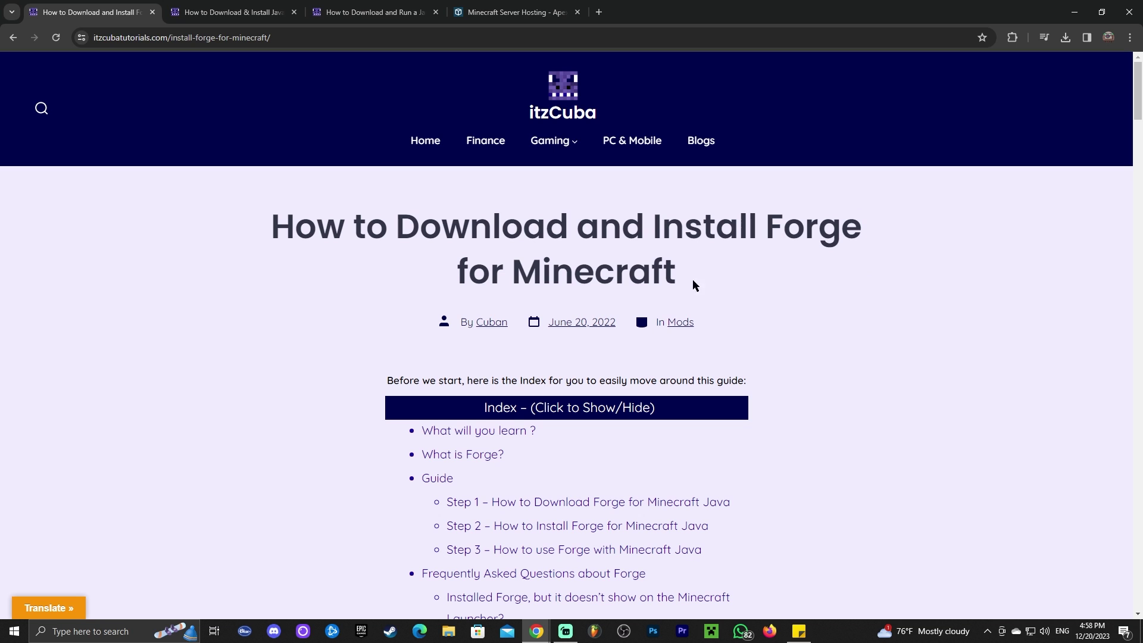
left_click_drag(840, 229, 819, 229)
left_click(814, 224)
scroll(766, 215, "down", 4)
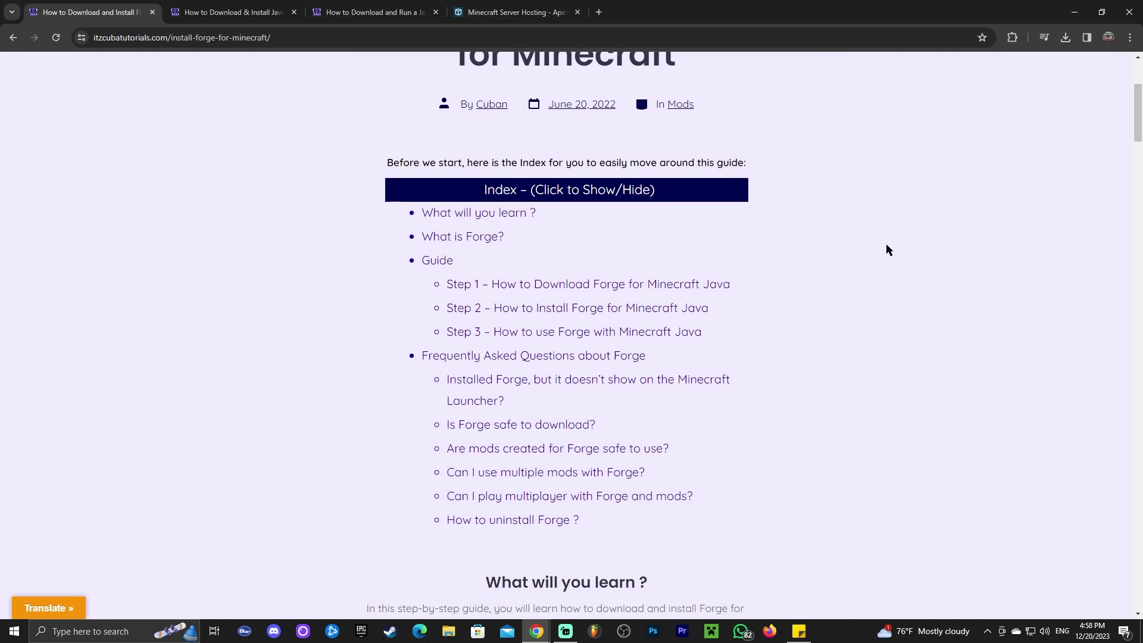
scroll(887, 249, "down", 1)
scroll(856, 235, "up", 3)
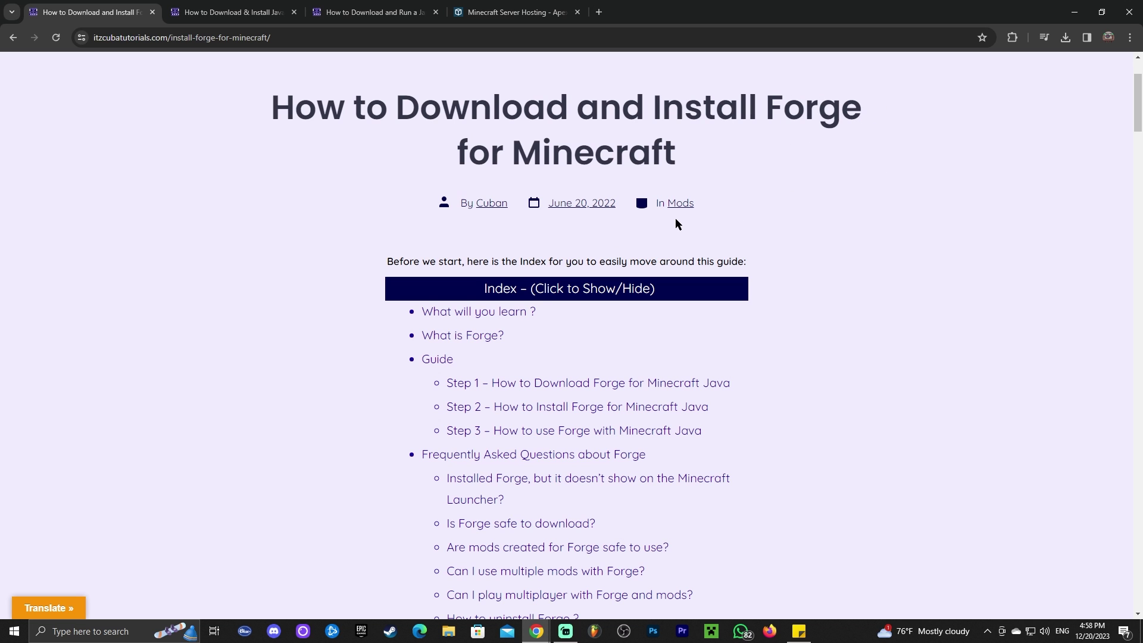
scroll(751, 178, "down", 1)
left_click(575, 228)
- Open the Forge download site from Step 1 of the Forge installation guide
scroll(730, 244, "down", 7)
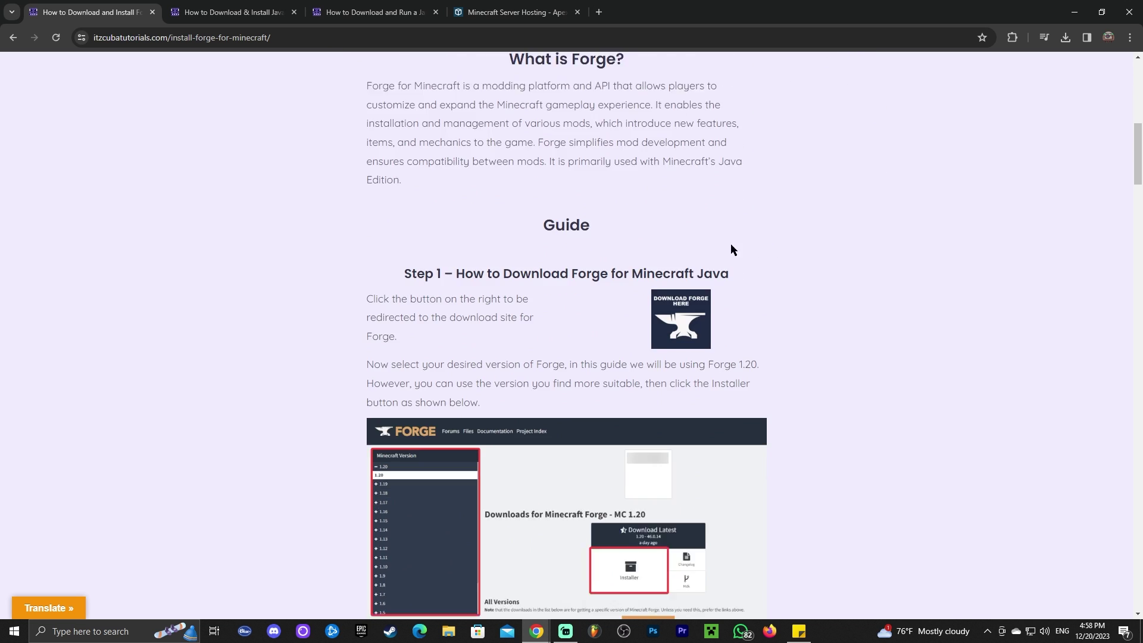
scroll(731, 250, "down", 8)
scroll(710, 281, "up", 8)
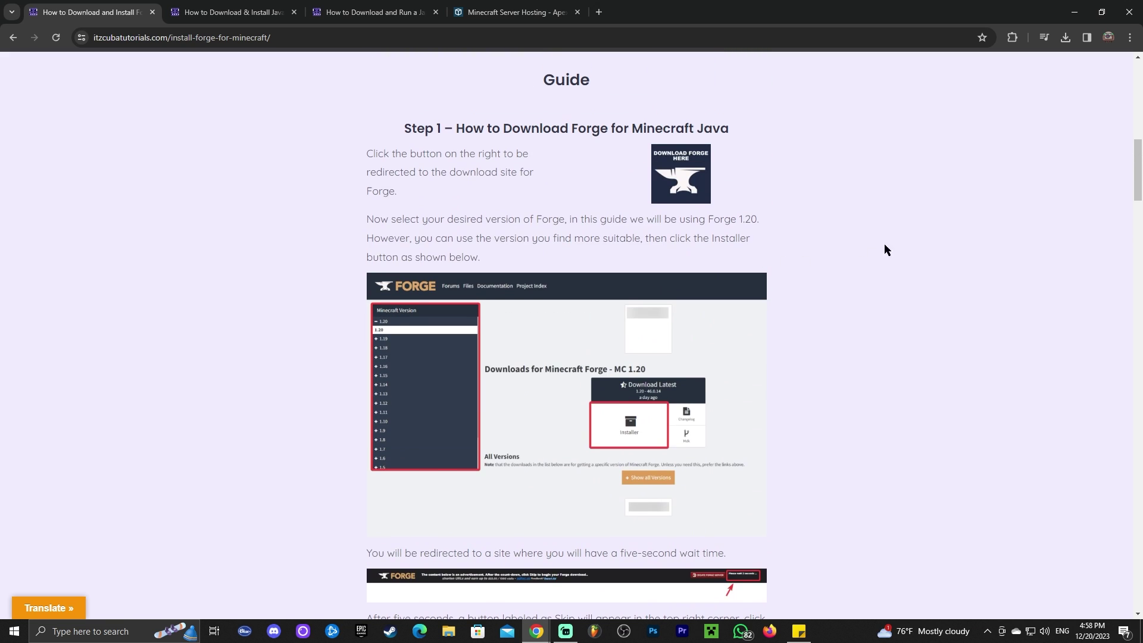
scroll(799, 250, "up", 5)
scroll(742, 269, "down", 1)
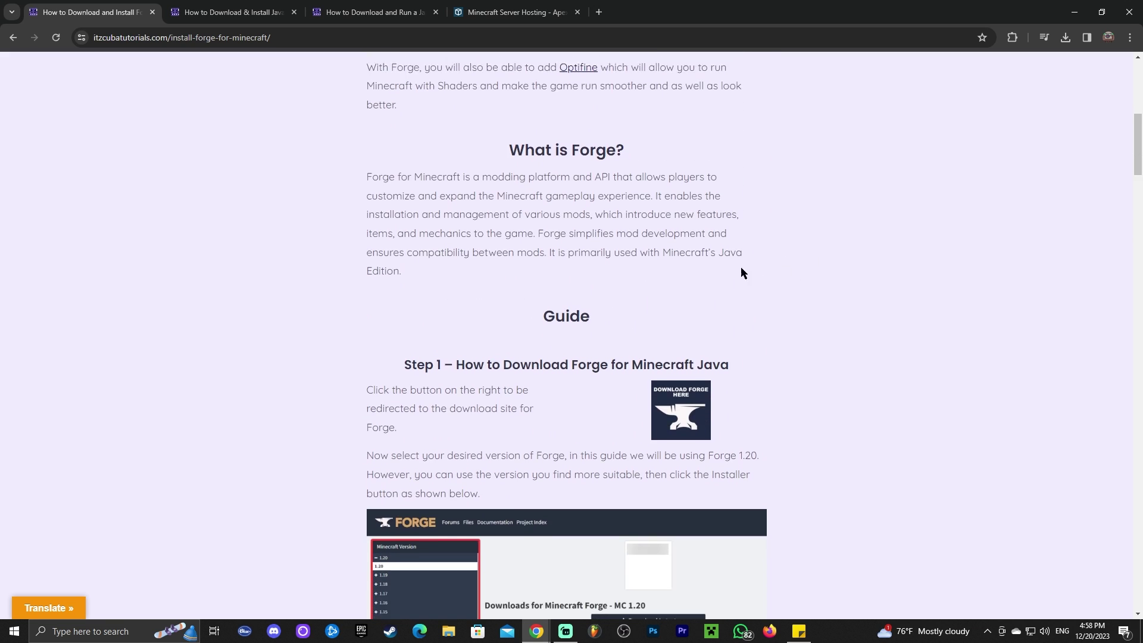
scroll(739, 271, "down", 1)
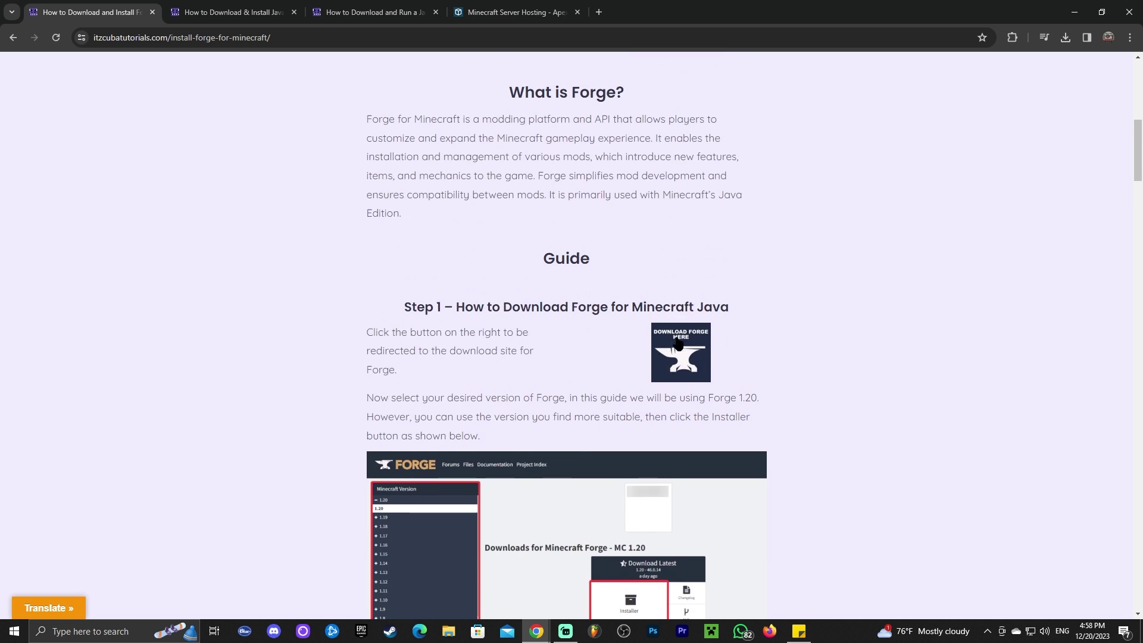
left_click(679, 344)
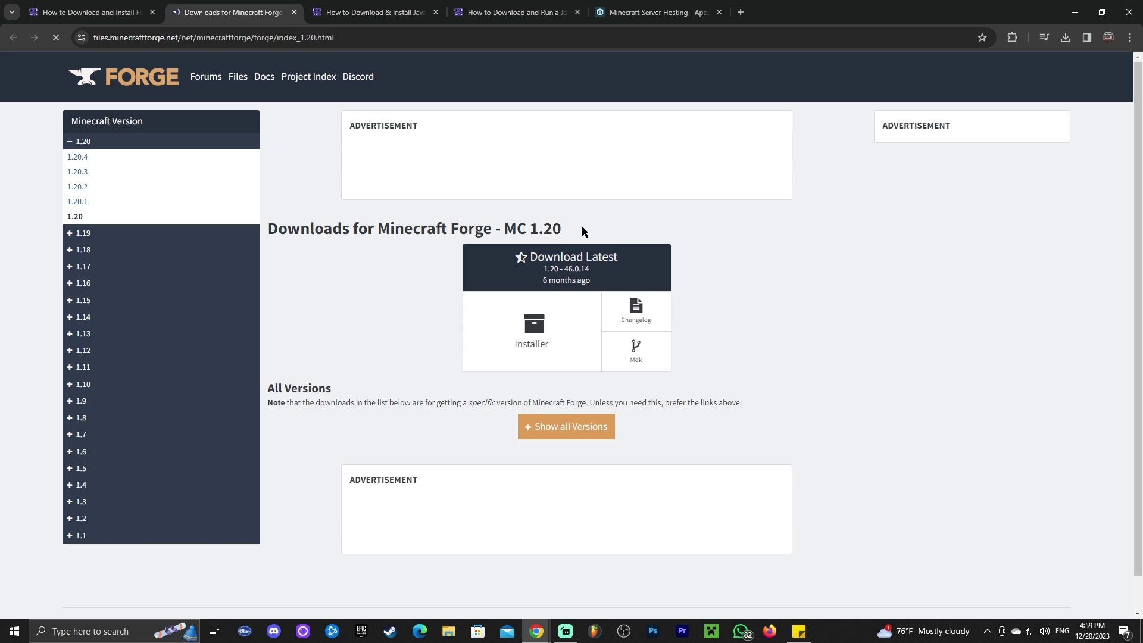
- Switch the Forge downloads page from Minecraft 1.20 to version 1.20.4 and check the version in the heading
left_click_drag(584, 230, 528, 227)
left_click(247, 184)
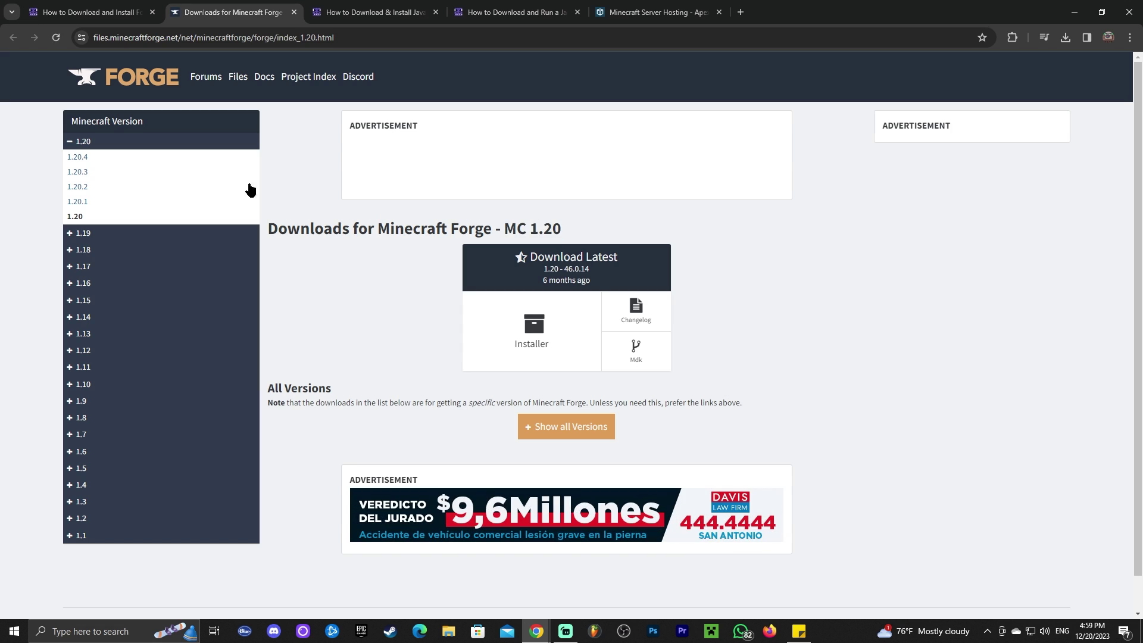
left_click(73, 158)
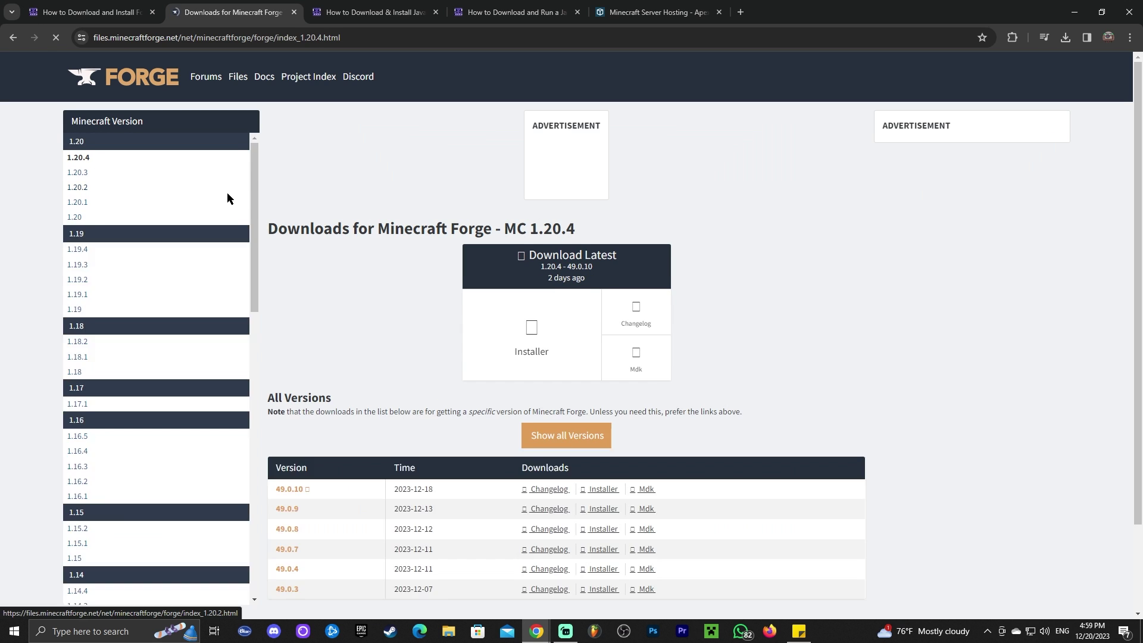
left_click_drag(526, 229, 580, 229)
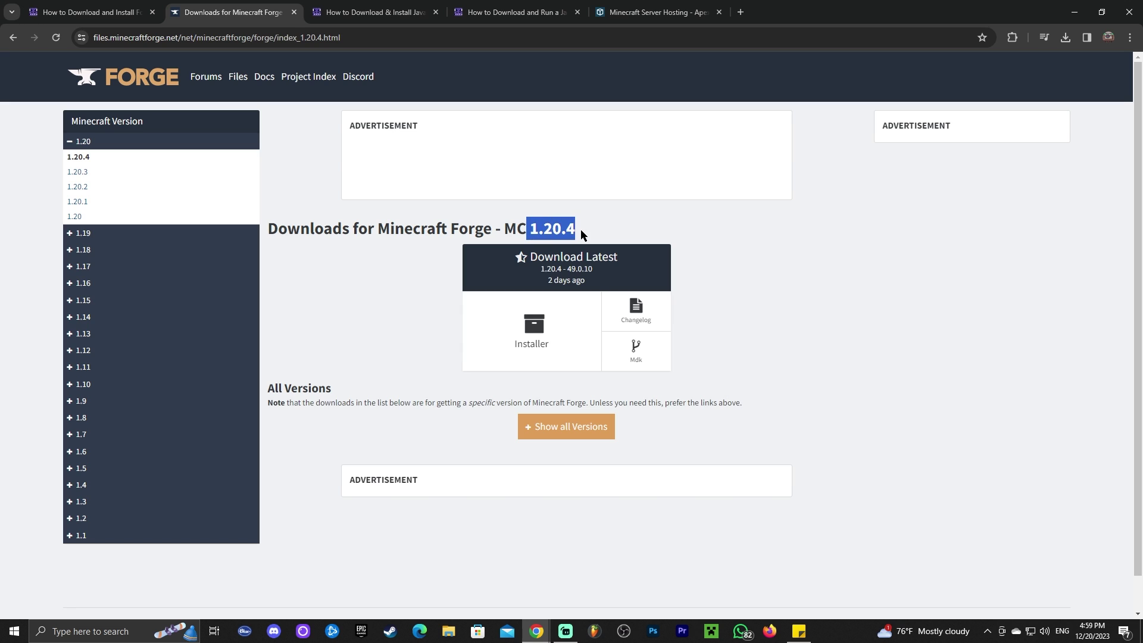
left_click(564, 241)
- Download the latest Forge installer for 1.20.4, skipping the ad, and save forge-1.20.4-49.0.10-installer.jar in the Downloads folder
left_click(539, 331)
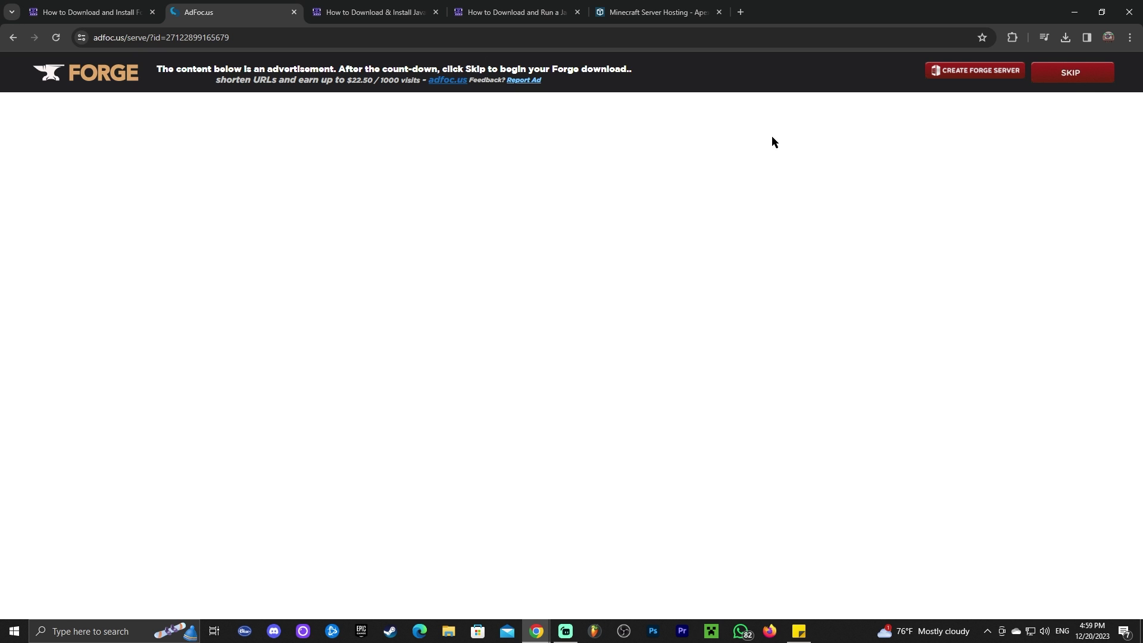
left_click(1079, 74)
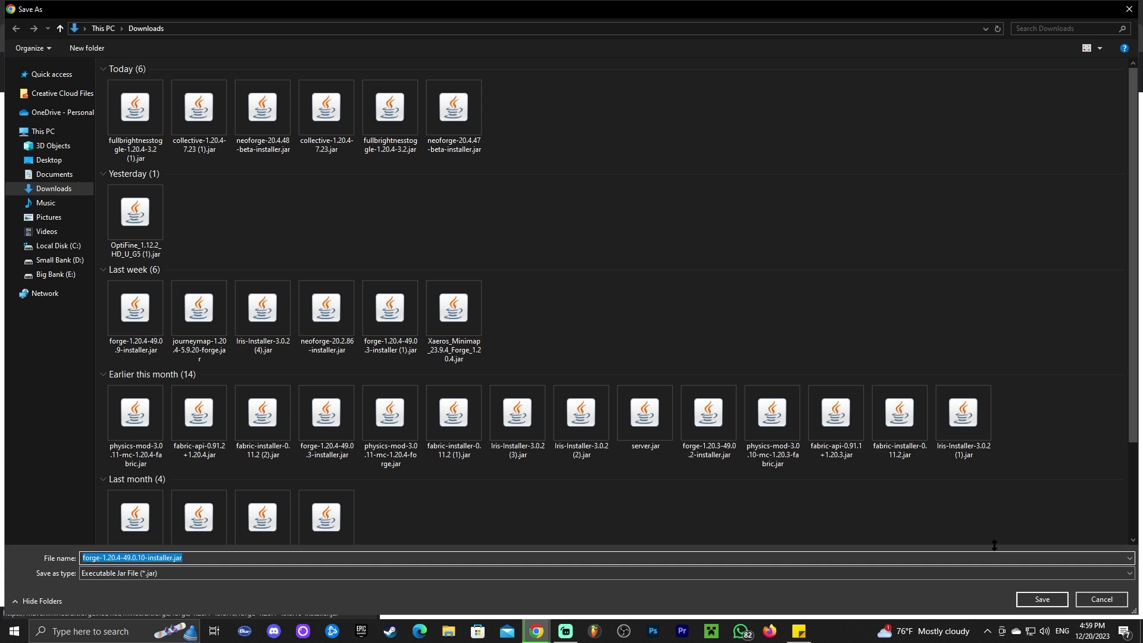
left_click(1056, 600)
- Shrink the browser window and place the downloaded Forge installer on the desktop, level with the collective mod file
left_click_drag(905, 5, 829, 46)
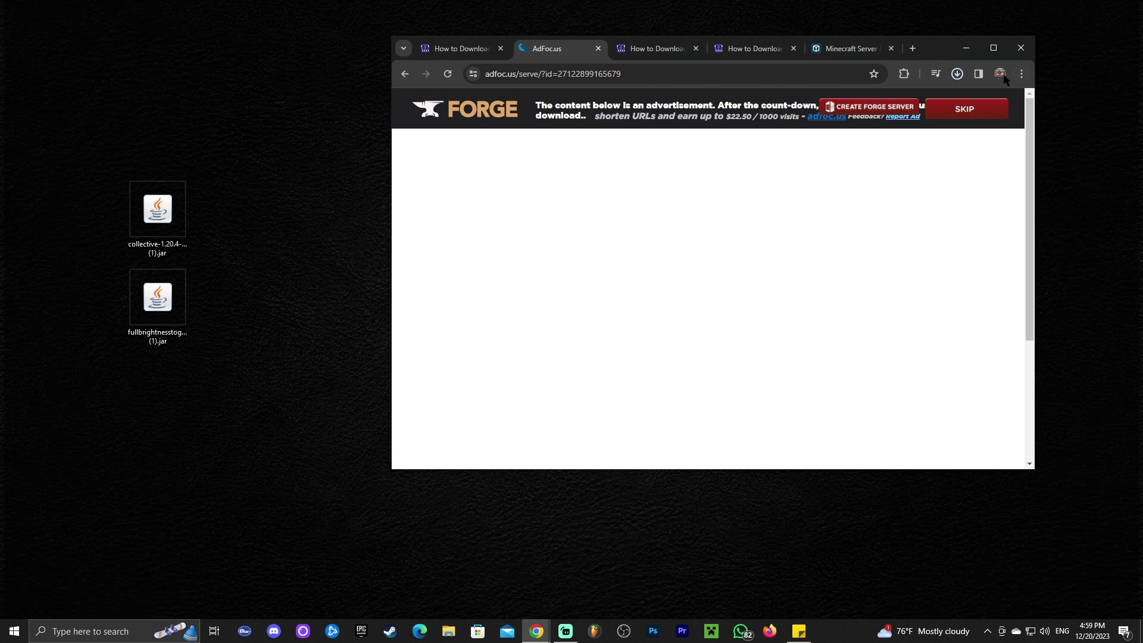
left_click(956, 73)
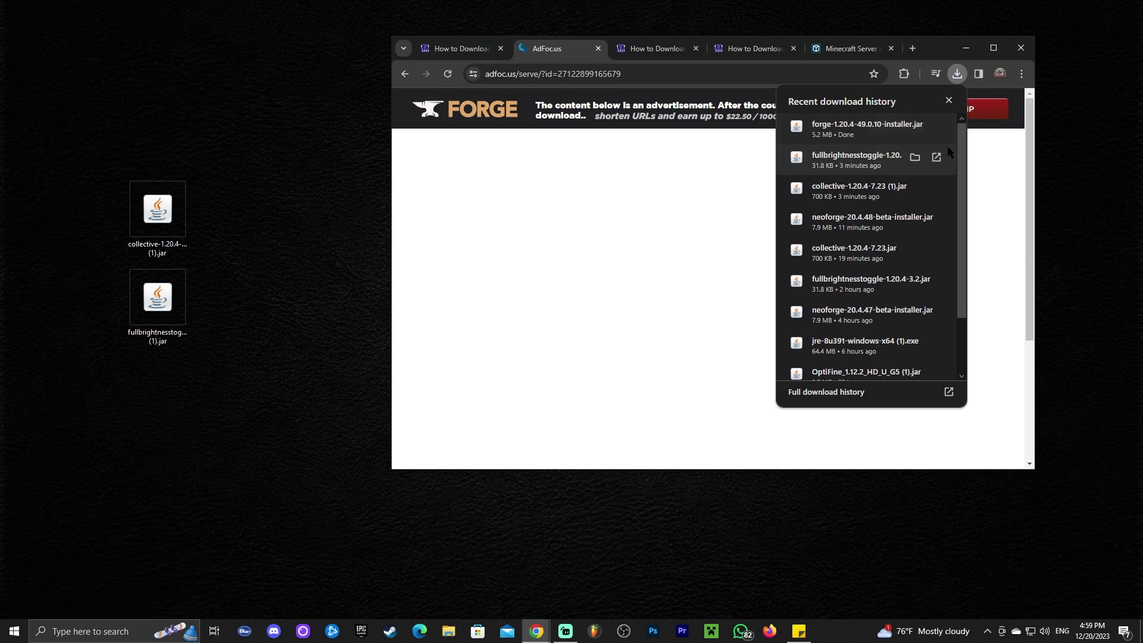
left_click_drag(857, 128, 291, 146)
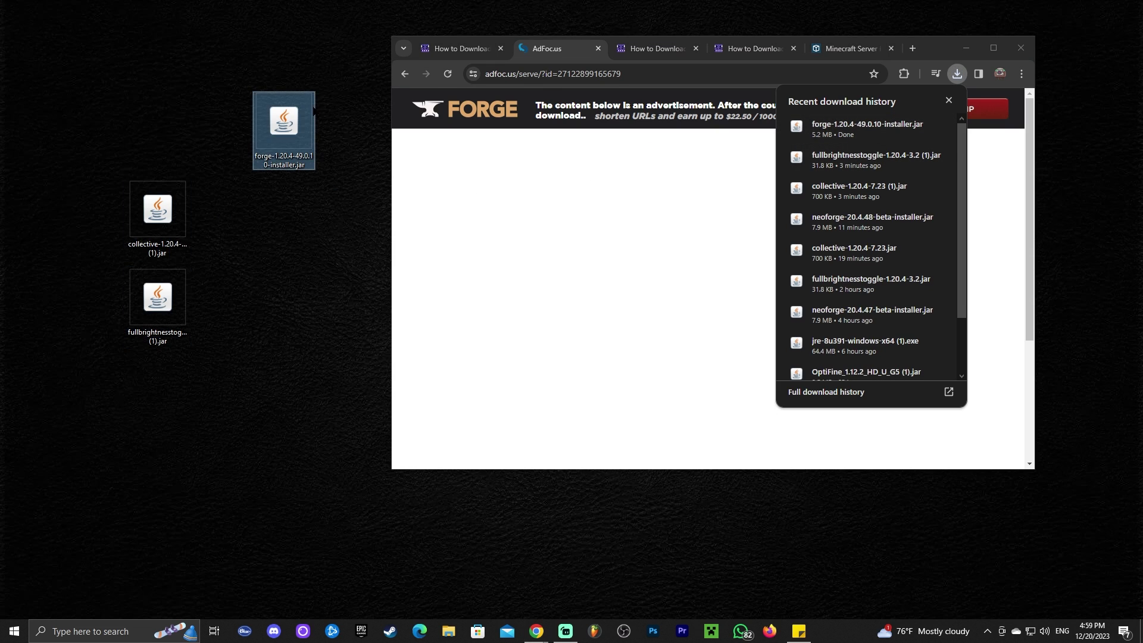
left_click_drag(345, 50, 295, 153)
left_click_drag(294, 128, 283, 211)
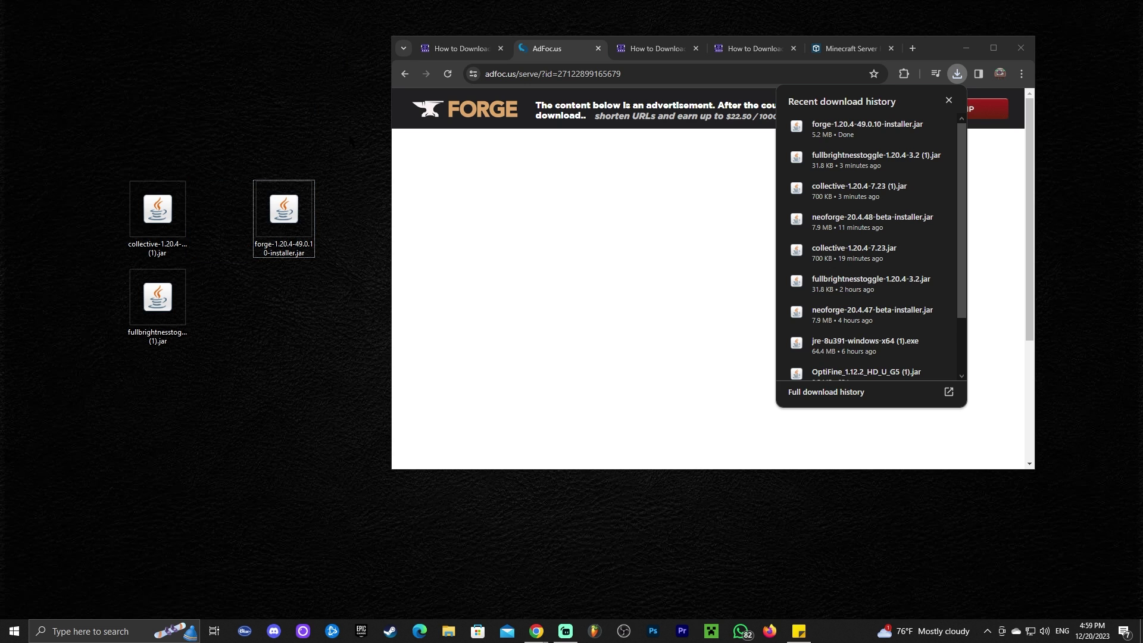
- Minimize the browser and move the Forge installer and both mod files together to the middle of the desktop
left_click_drag(351, 138, 113, 355)
left_click(966, 47)
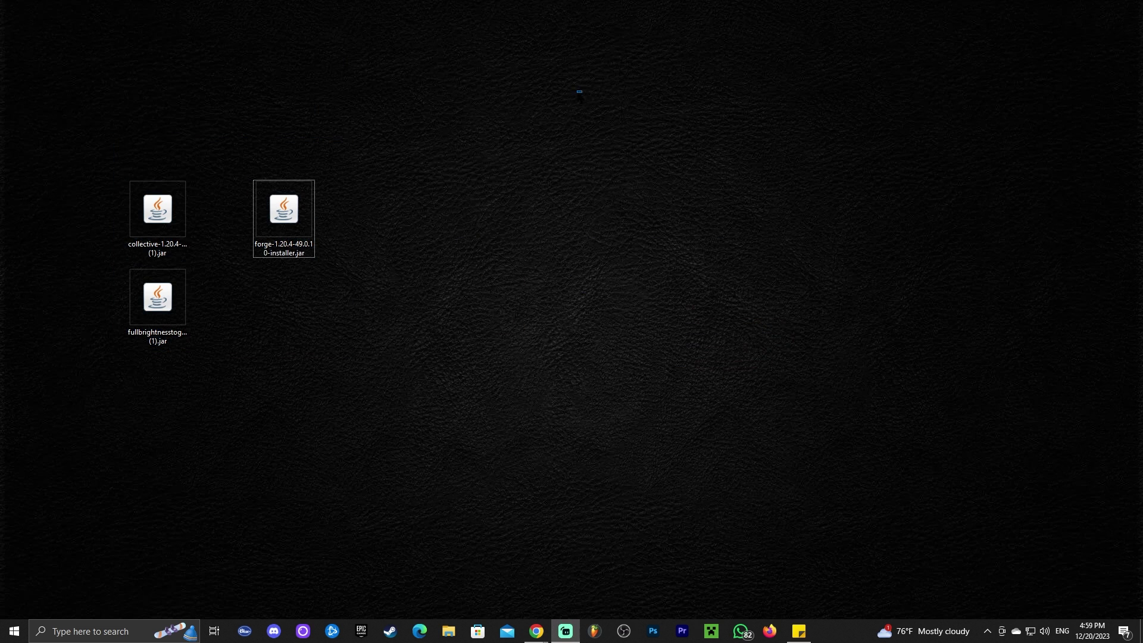
left_click_drag(579, 91, 126, 345)
left_click_drag(290, 221, 606, 221)
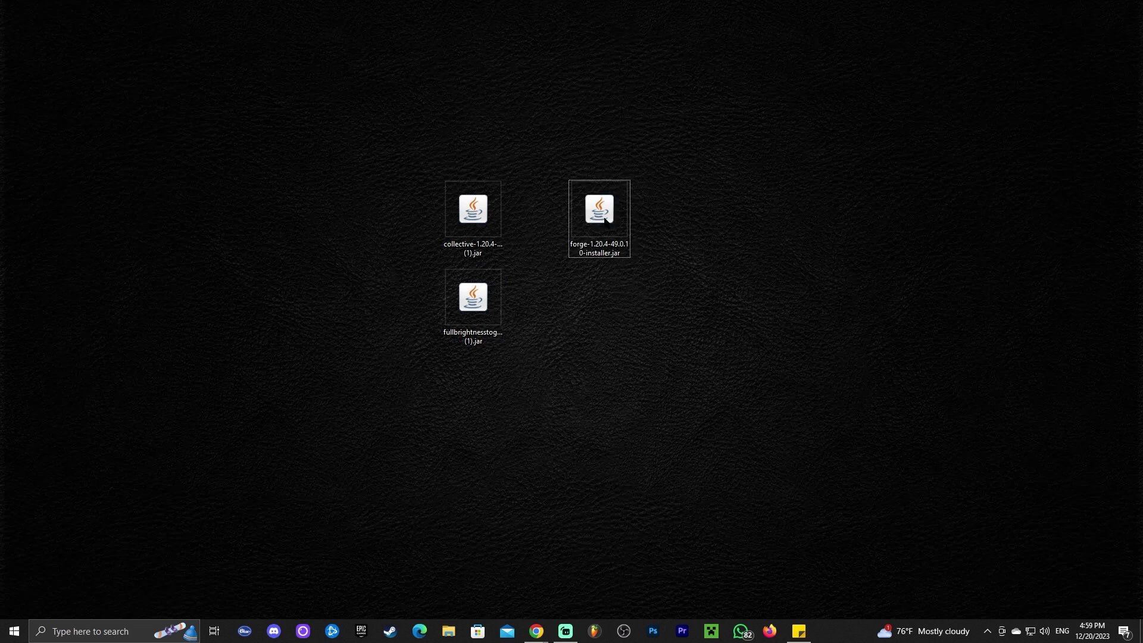
- Move the collective and fullbrightnesstoggle files one after the other farther left, away from the Forge installer
left_click(473, 216)
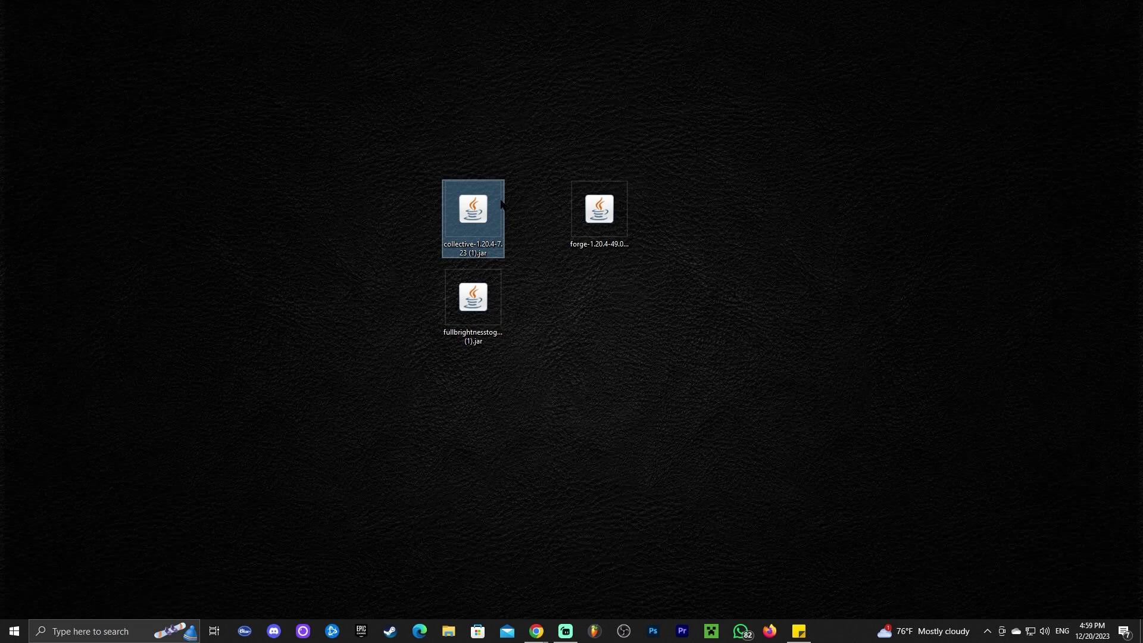
left_click_drag(500, 205, 373, 204)
left_click(473, 297)
left_click_drag(473, 298, 352, 292)
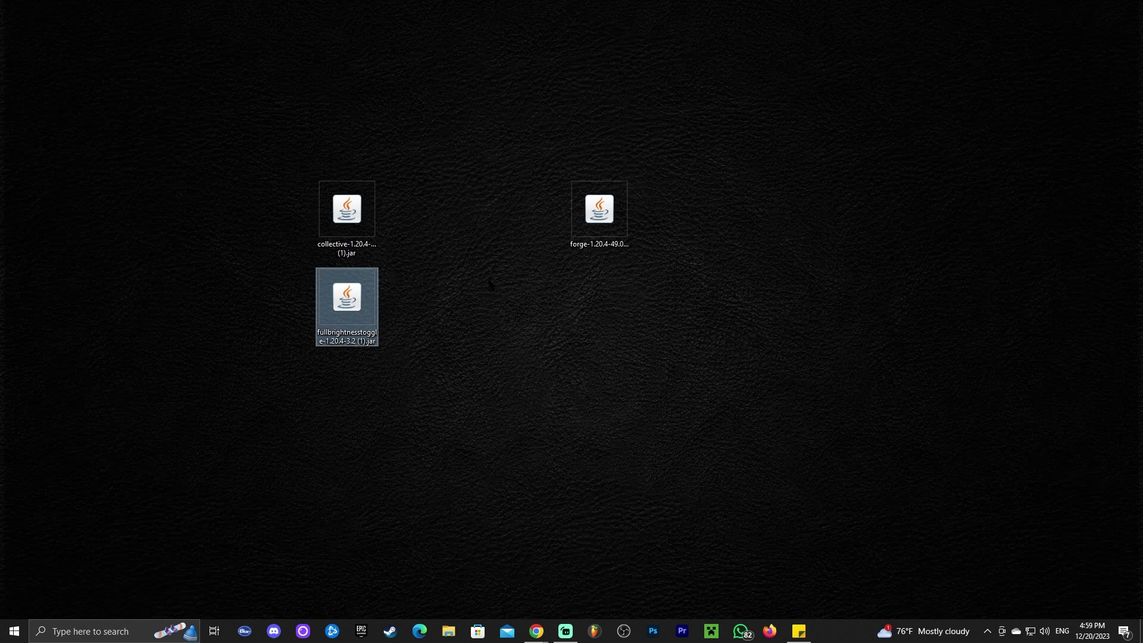
left_click(489, 284)
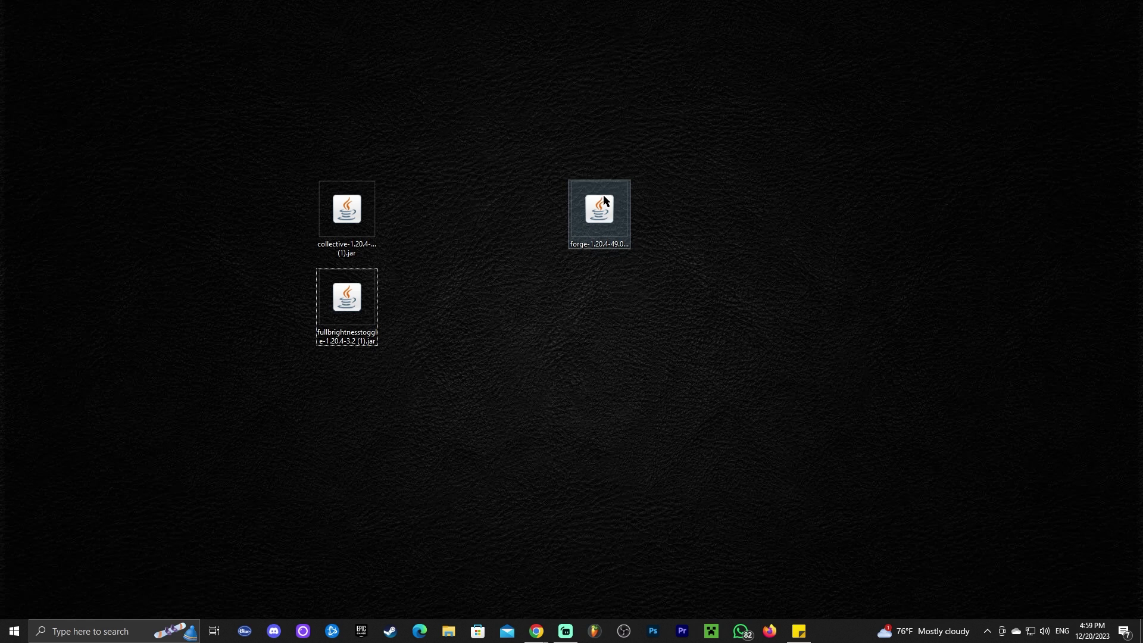
- Open the Forge installer file with Java(TM) Platform SE binary
right_click(600, 214)
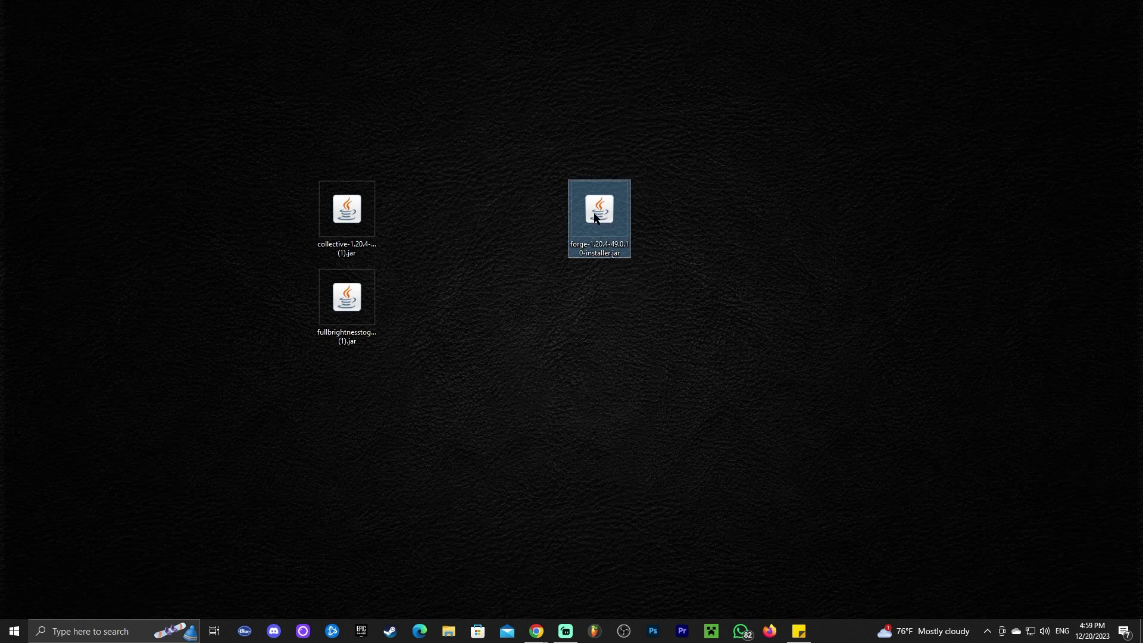
mouse_move(654, 305)
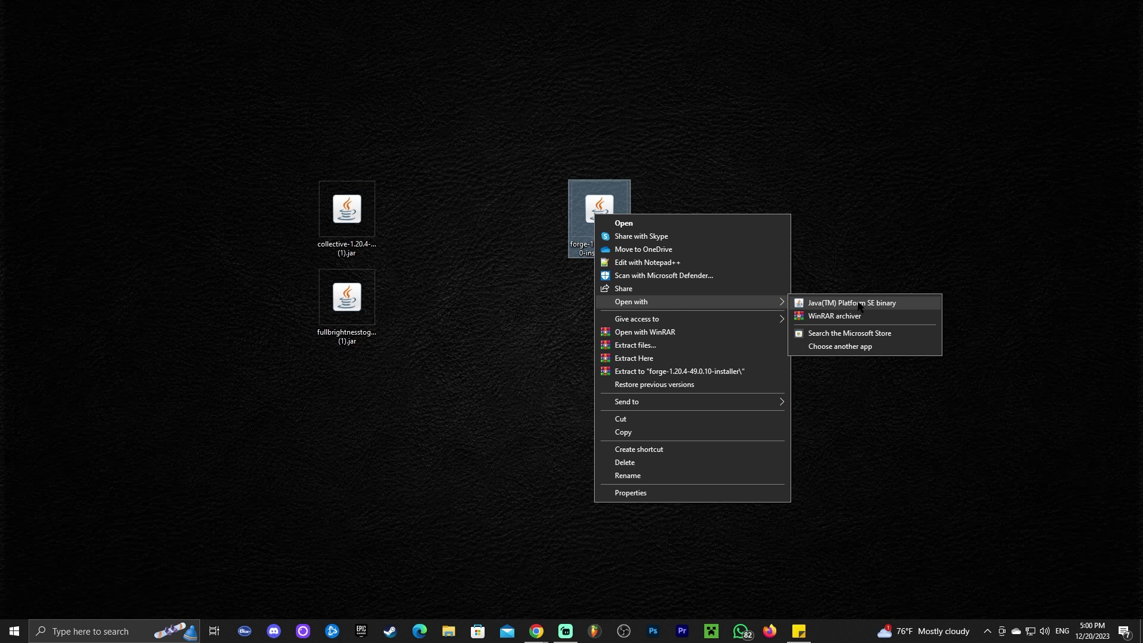
left_click(860, 303)
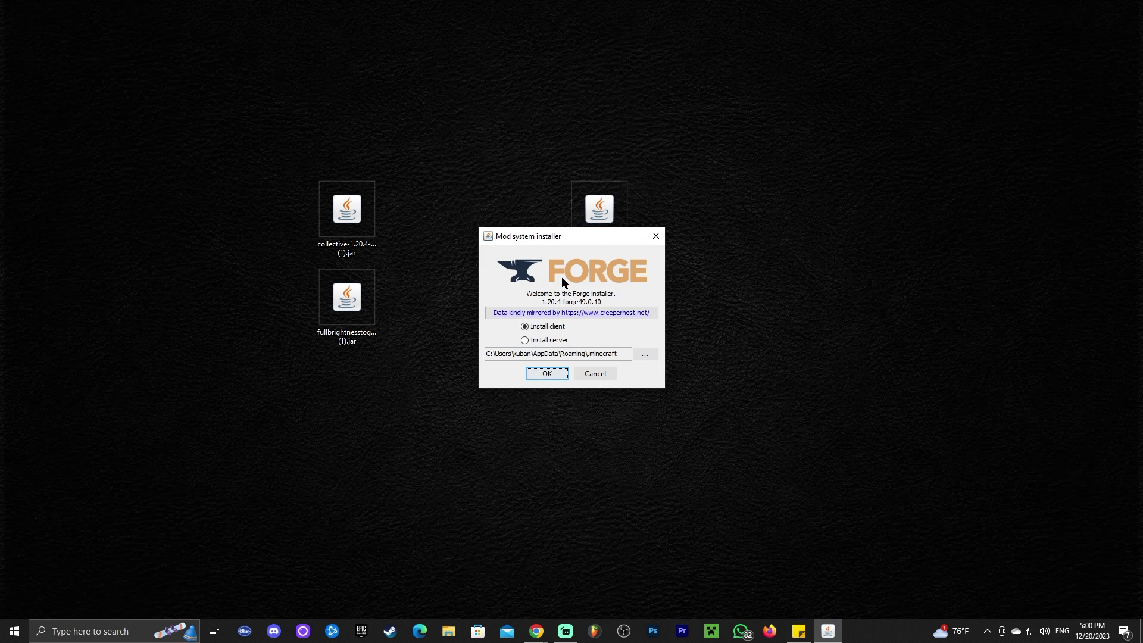
- Bring back the browser maximized and close the ad page and the Forge guide, leaving the Java 17 guide shown
left_click(569, 575)
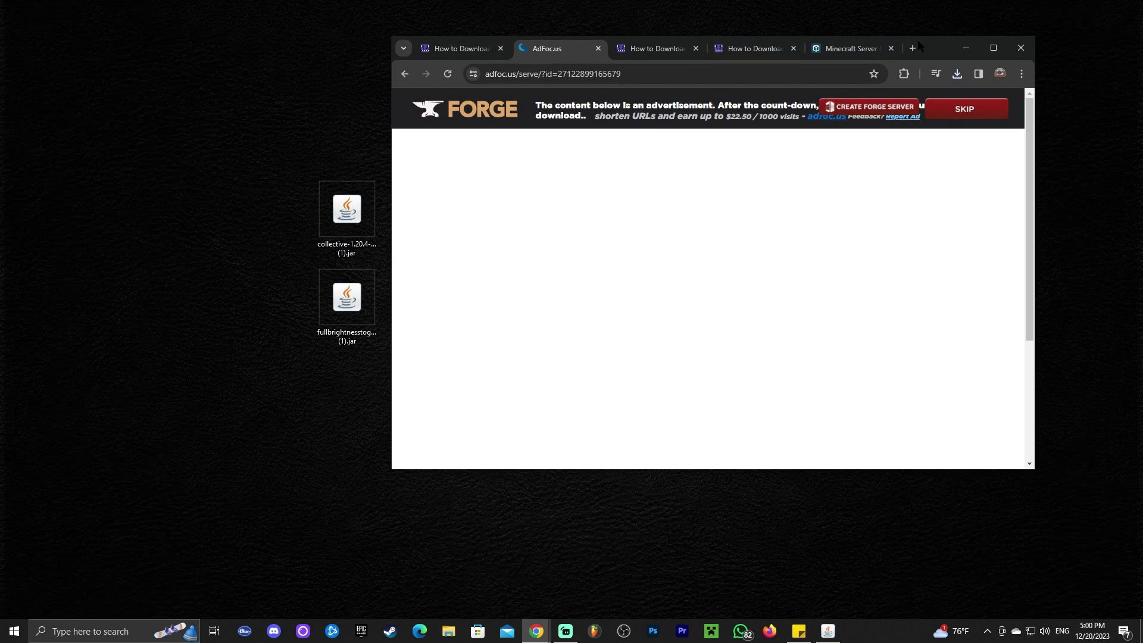
left_click(994, 48)
left_click(407, 11)
left_click(294, 12)
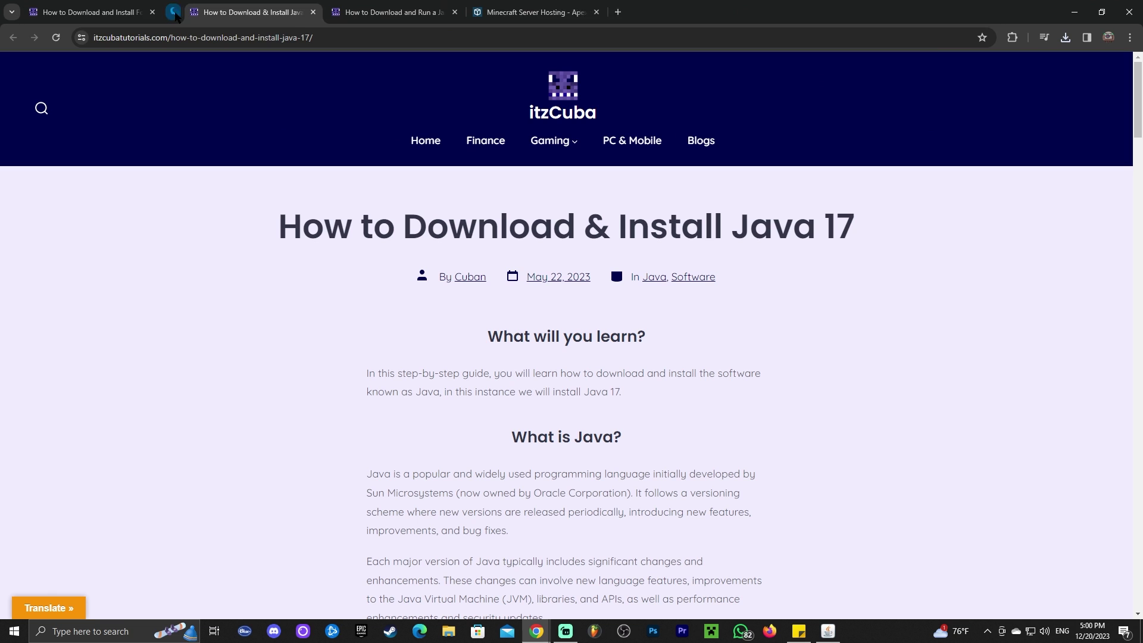
left_click(152, 12)
- Examine the guide on downloading and installing Java 17, from its introduction to the installation steps
scroll(881, 347, "down", 15)
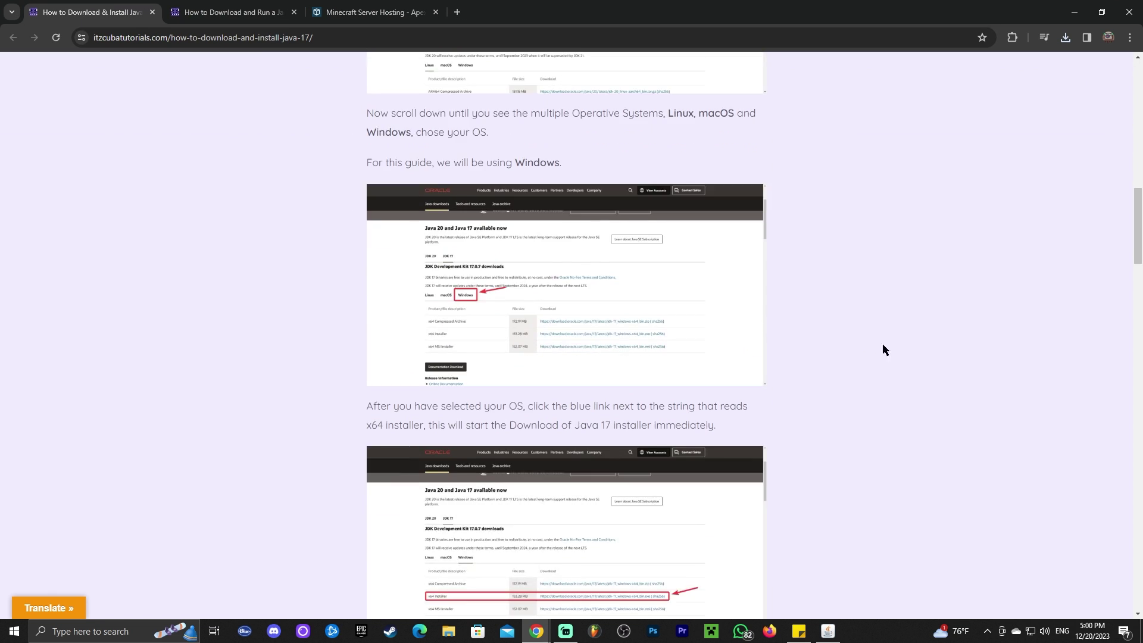
scroll(883, 349, "up", 15)
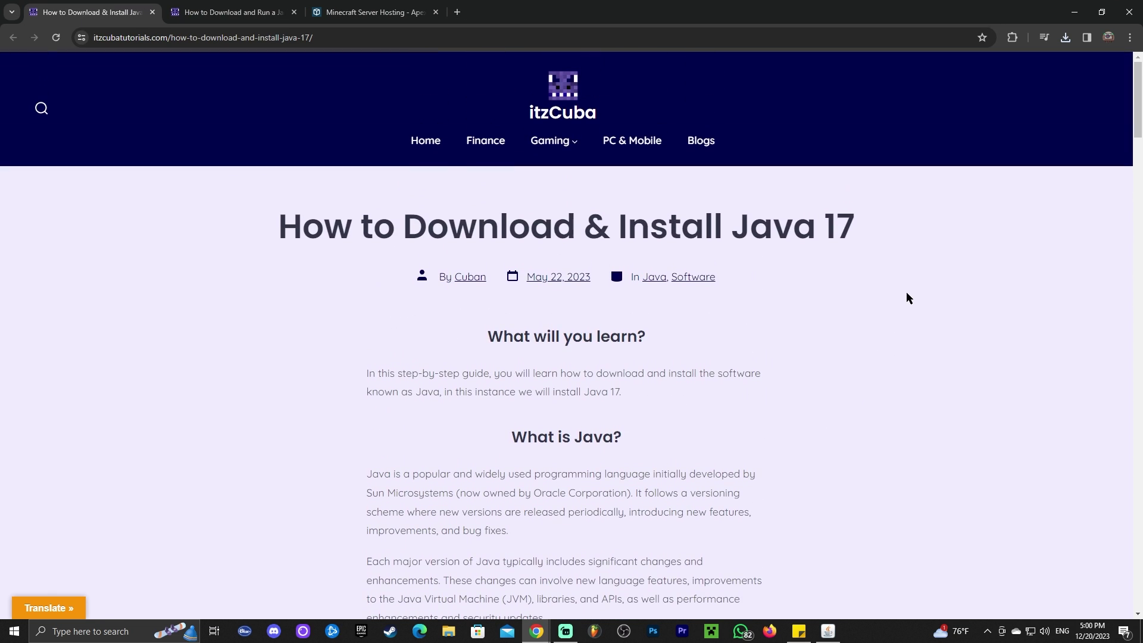
scroll(848, 338, "down", 15)
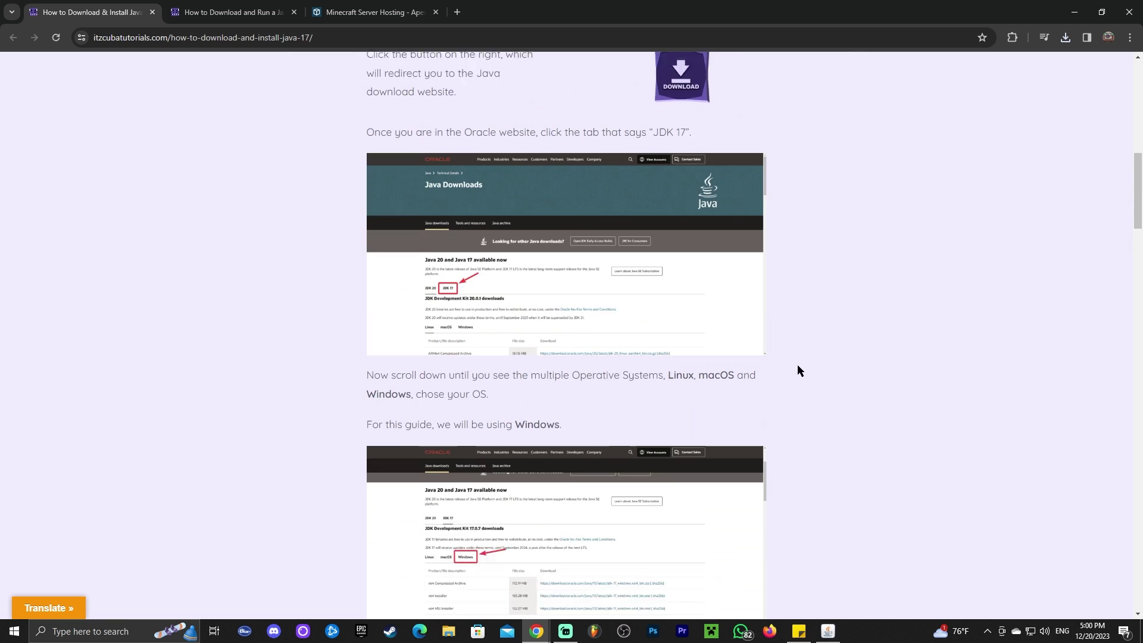
scroll(855, 287, "down", 3)
scroll(913, 378, "up", 20)
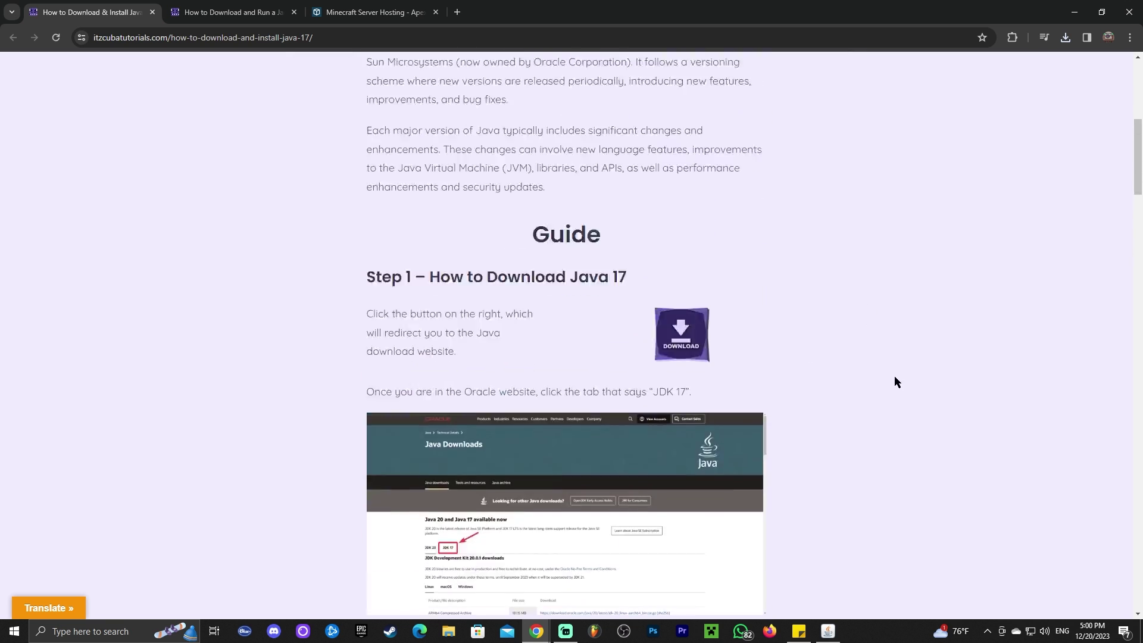
scroll(838, 271, "down", 20)
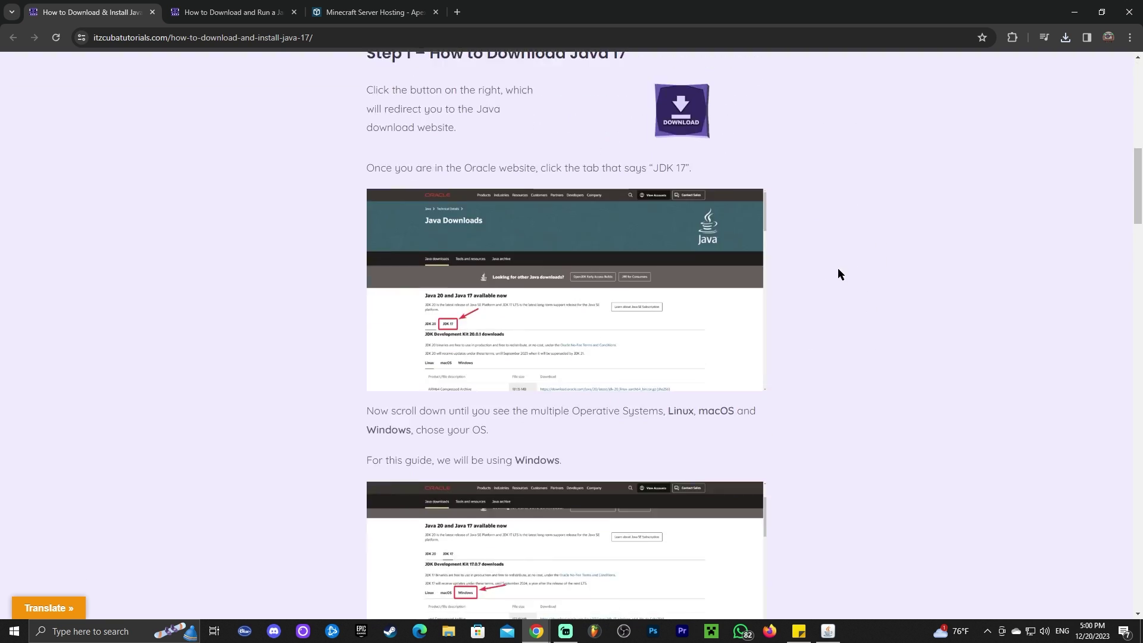
scroll(835, 282, "down", 10)
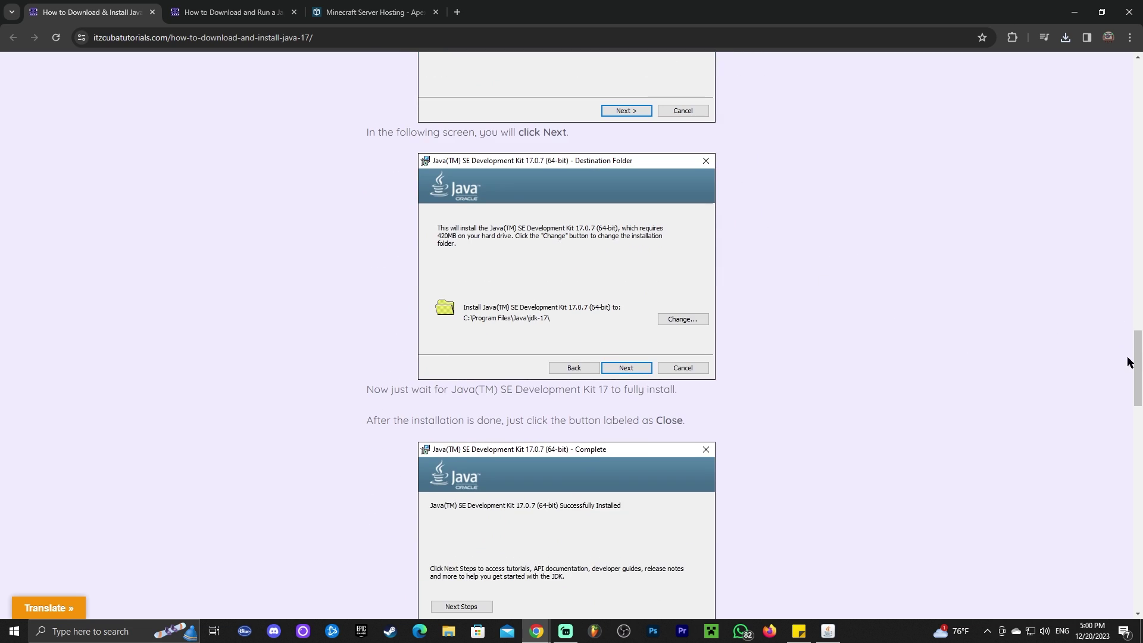
scroll(1091, 155, "up", 20)
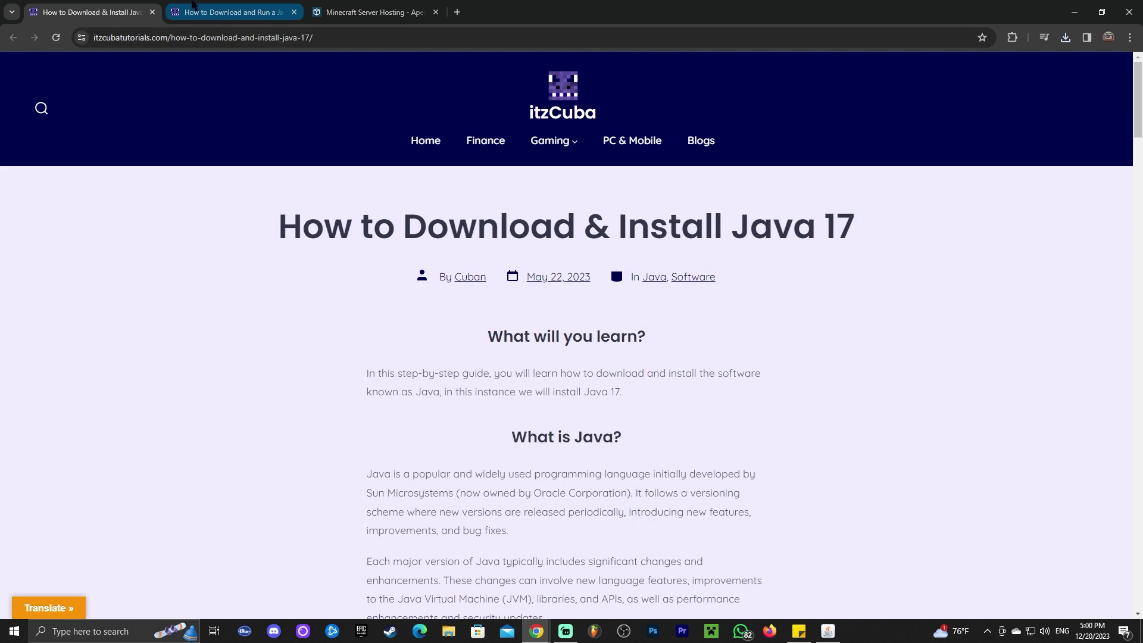
- Examine the guide on downloading and running Jarfix
left_click(232, 11)
scroll(676, 239, "down", 13)
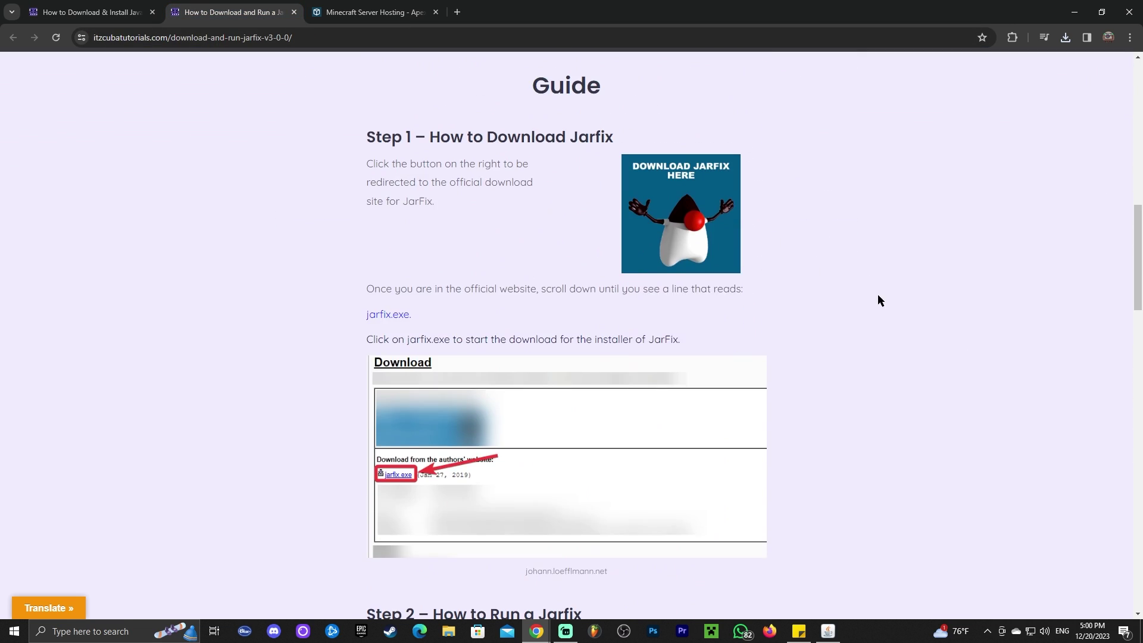
scroll(877, 298, "up", 8)
- Shrink the browser, return to the Java 17 guide, and minimize the window to uncover the Forge installer
left_click_drag(870, 6, 967, 55)
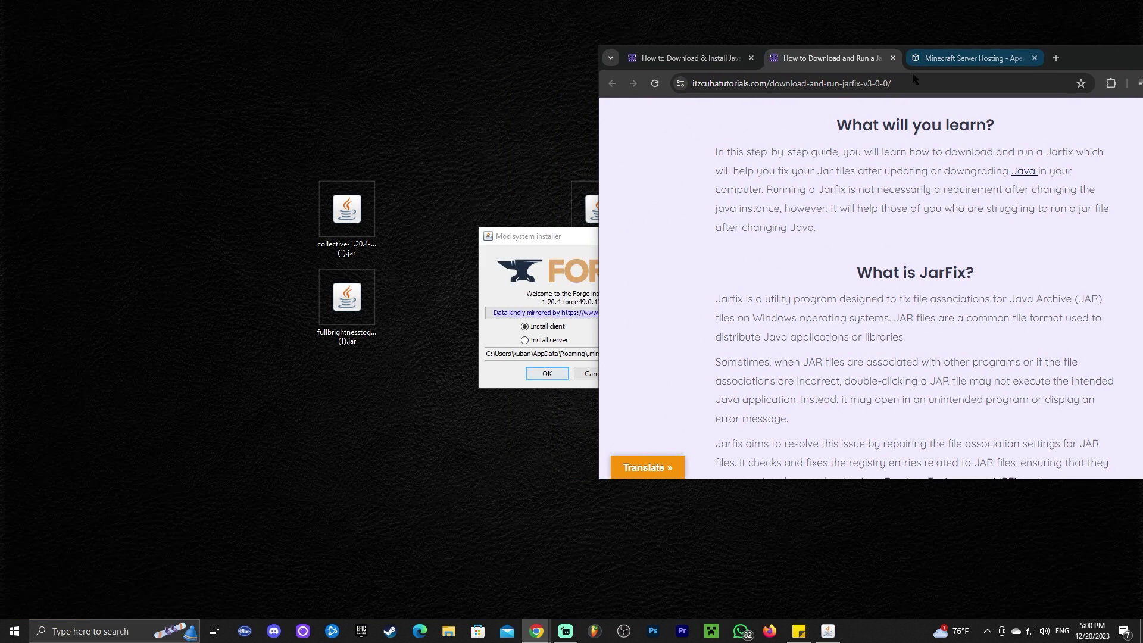
left_click(708, 59)
left_click_drag(403, 162, 316, 361)
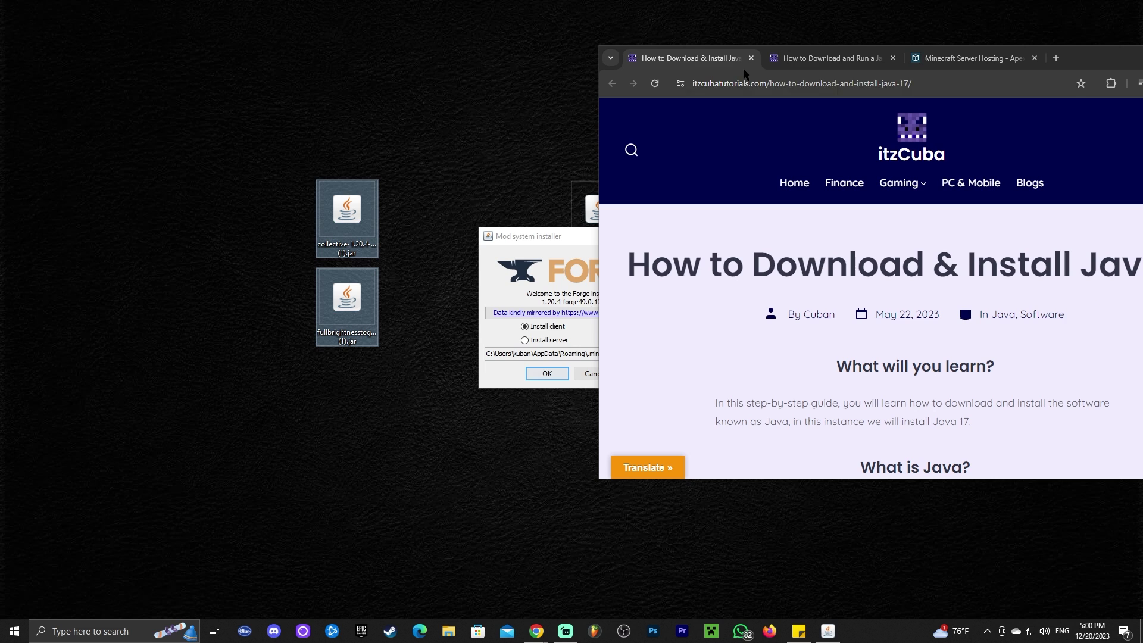
left_click_drag(1039, 55, 848, 72)
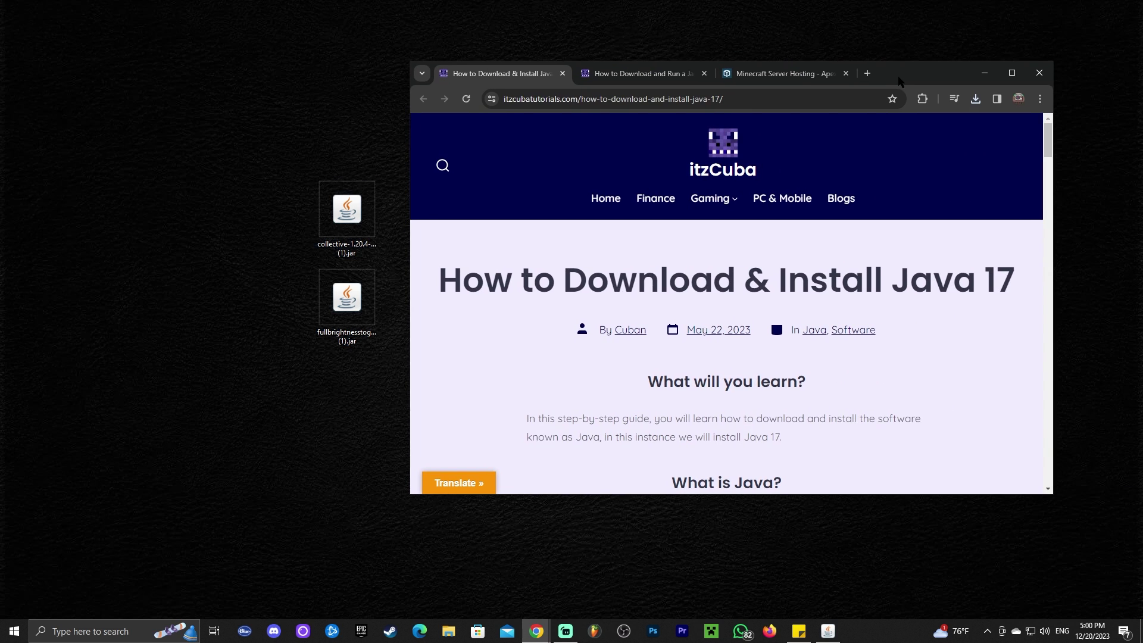
left_click(977, 72)
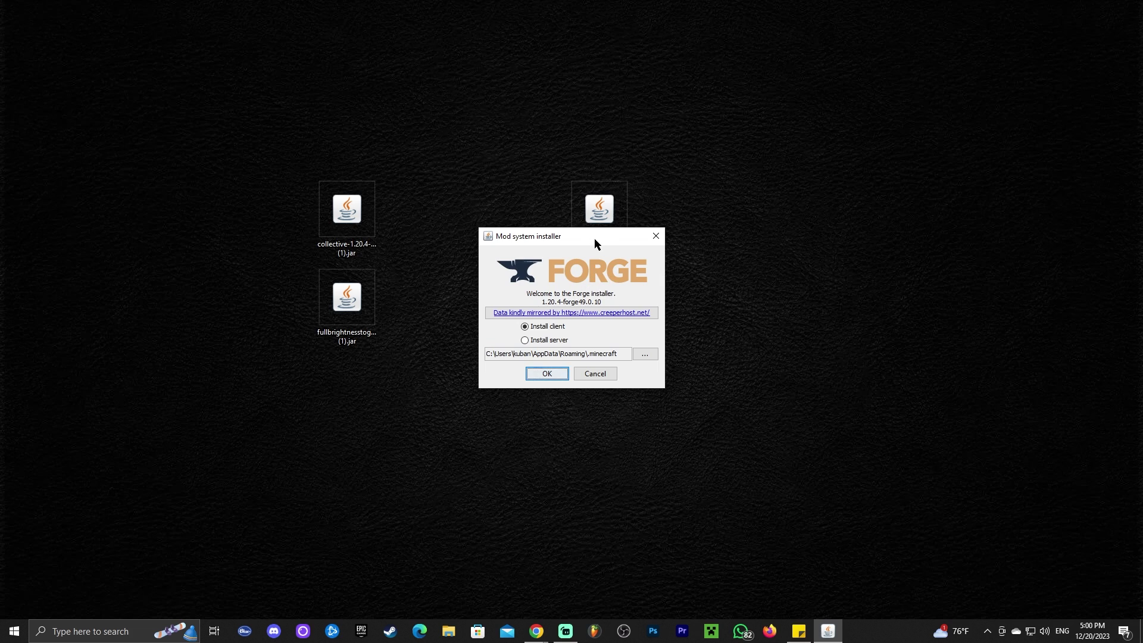
- Move the Forge installer dialog slightly and start the client installation in the default .minecraft folder
left_click_drag(588, 238, 559, 242)
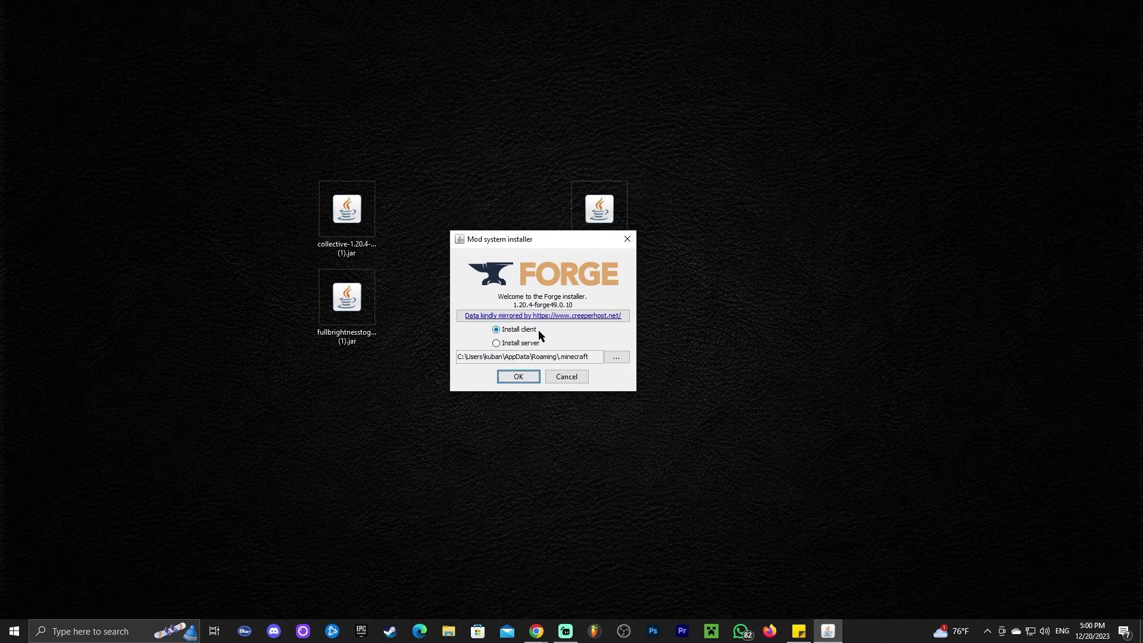
left_click(520, 378)
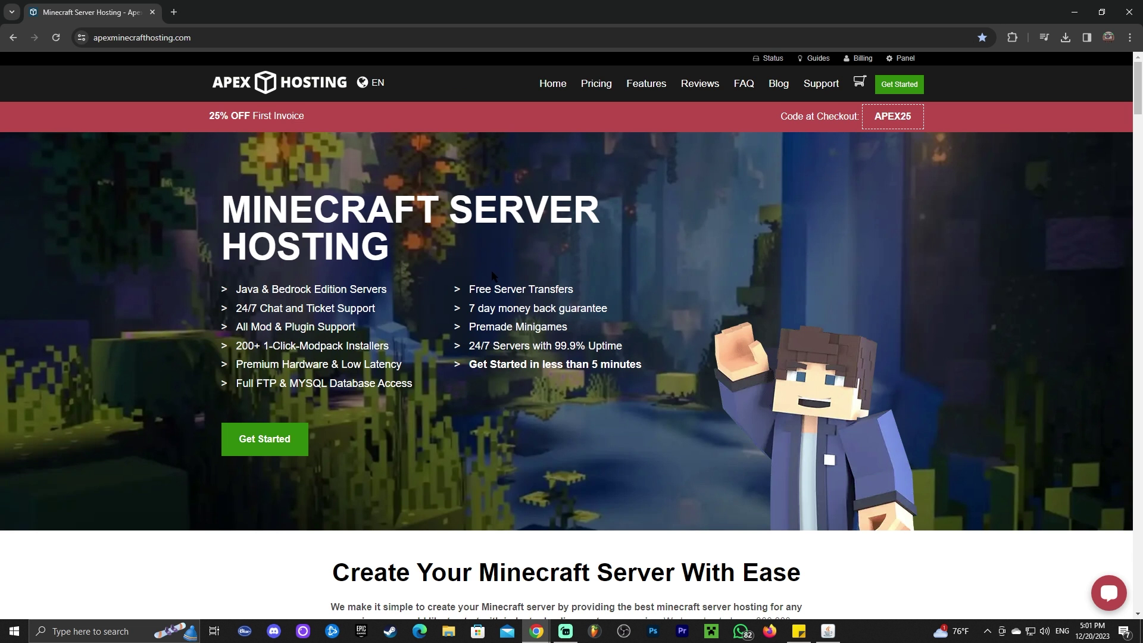
- Look over the Apex Hosting Minecraft server page, from the banner to the feature list and back
scroll(886, 351, "down", 9)
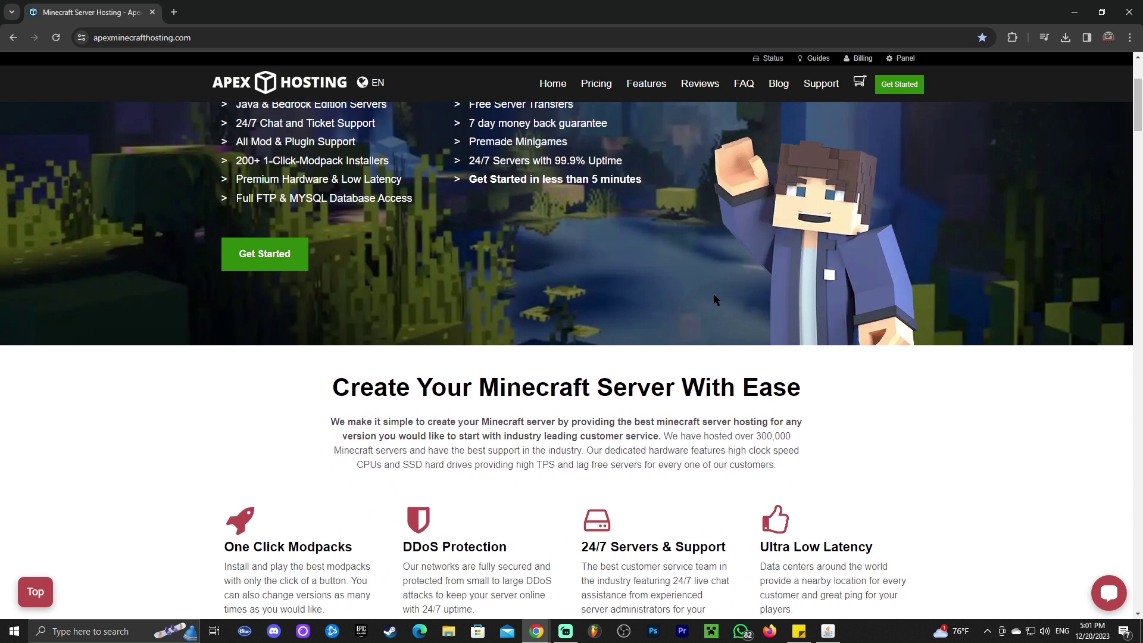
scroll(893, 354, "down", 3)
scroll(899, 358, "up", 12)
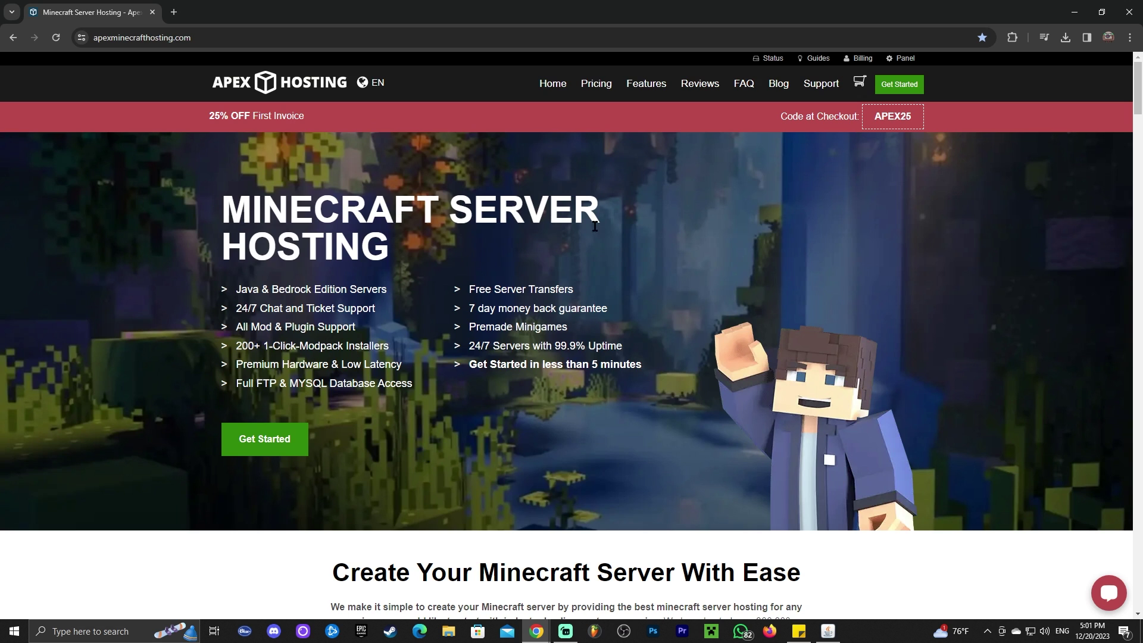
- Examine the Apex Hosting homepage down to its supported plugins, mods, mini-games and maps, and return to the page banner
scroll(619, 262, "down", 4)
scroll(383, 249, "up", 3)
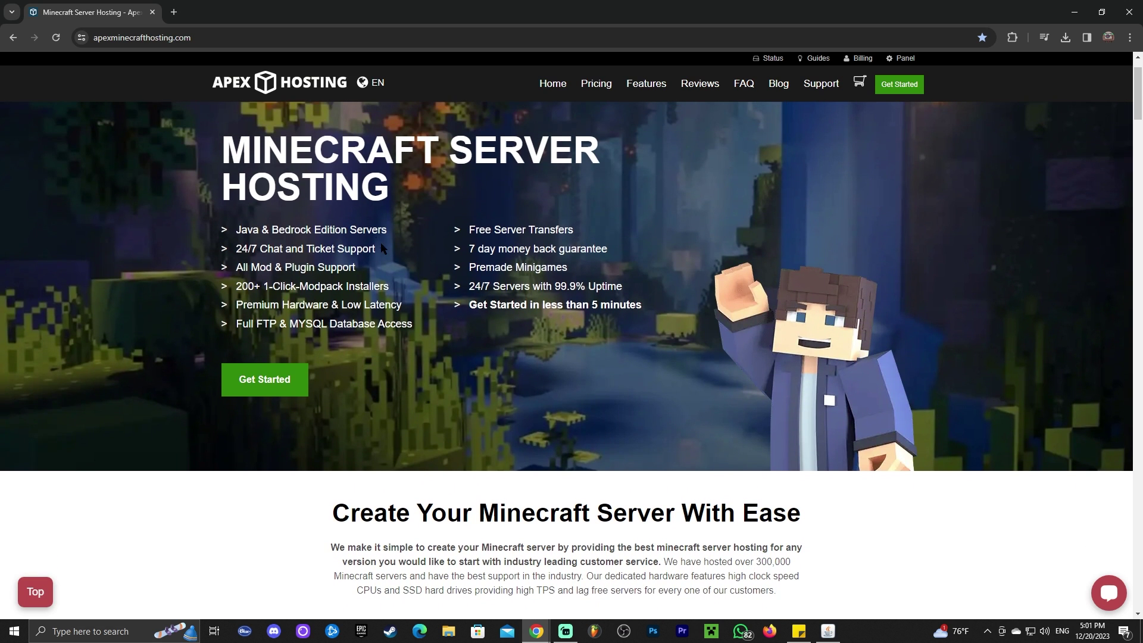
scroll(323, 226, "up", 1)
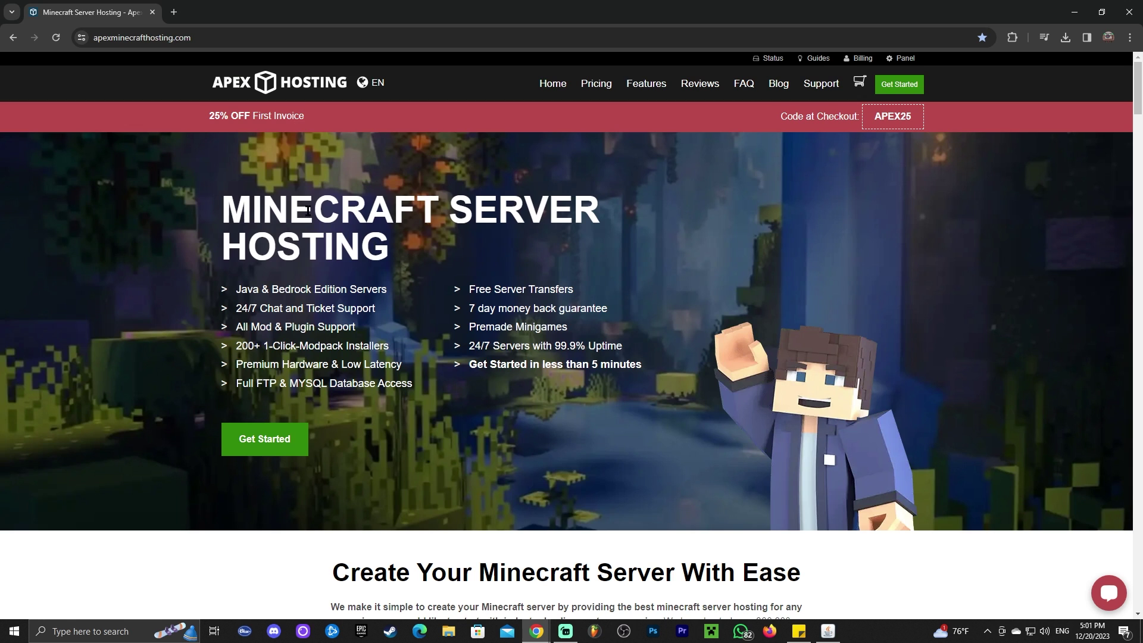
scroll(230, 203, "down", 2)
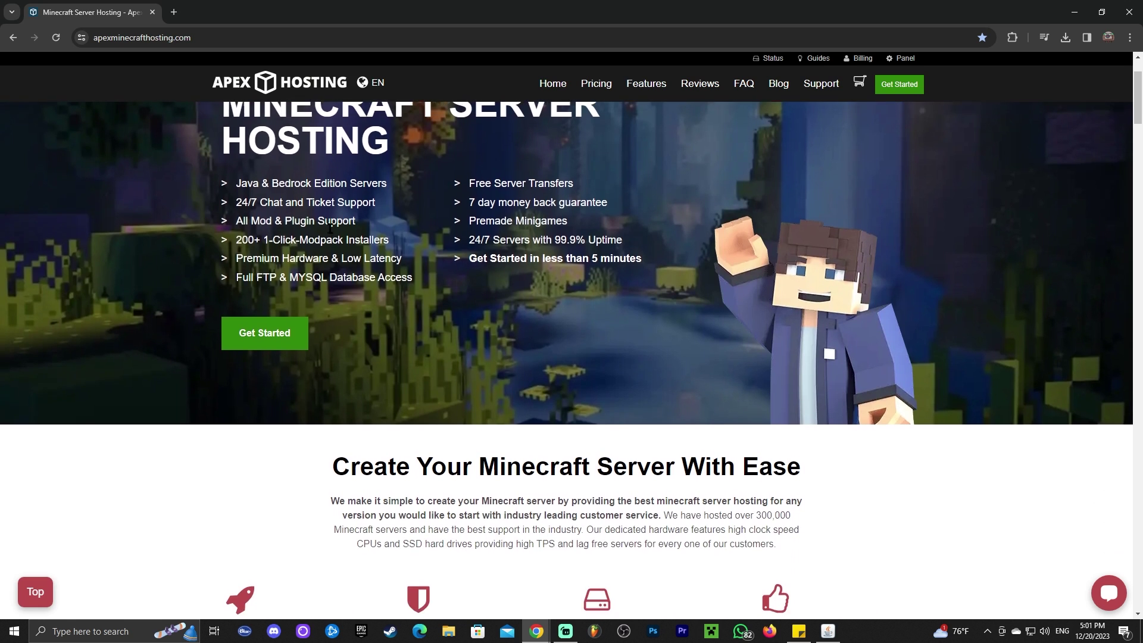
scroll(262, 235, "up", 2)
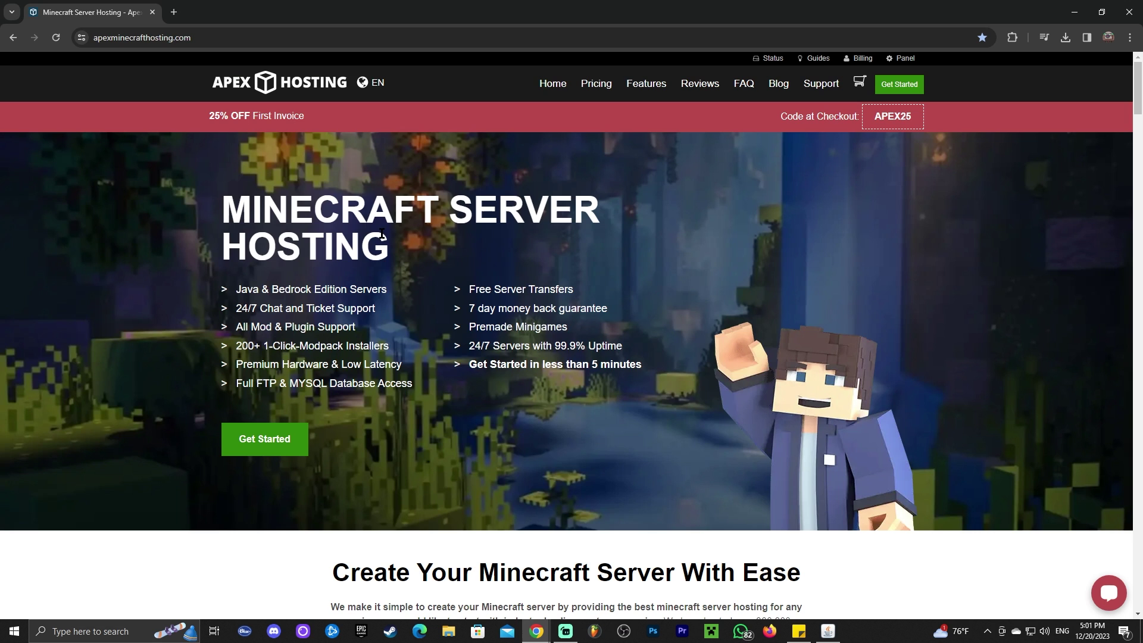
scroll(471, 306, "down", 4)
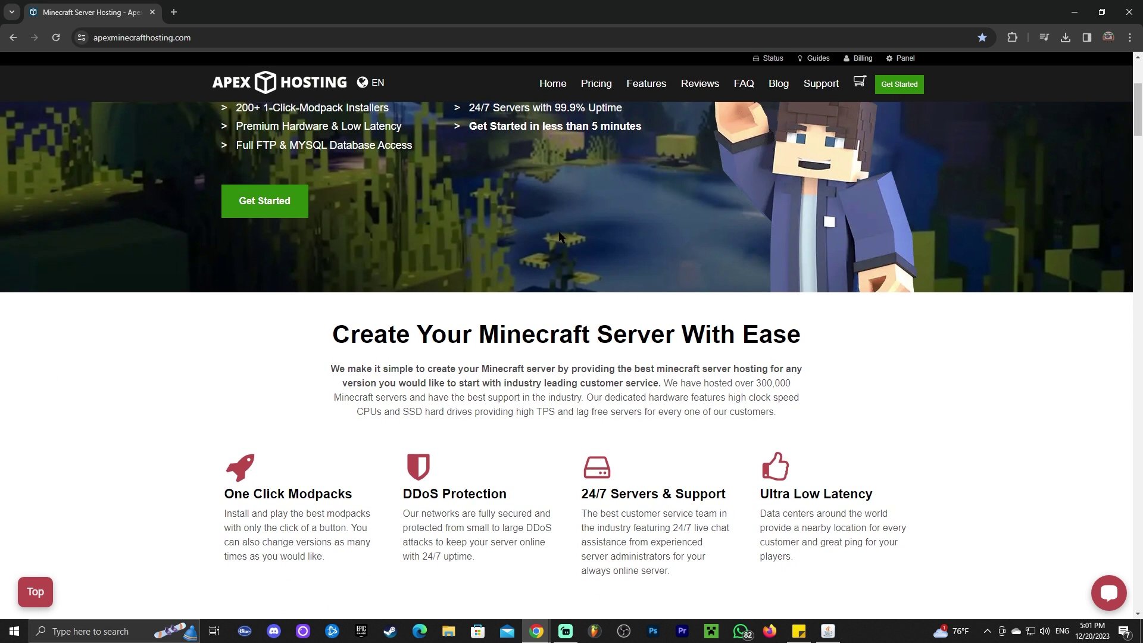
scroll(564, 258, "up", 4)
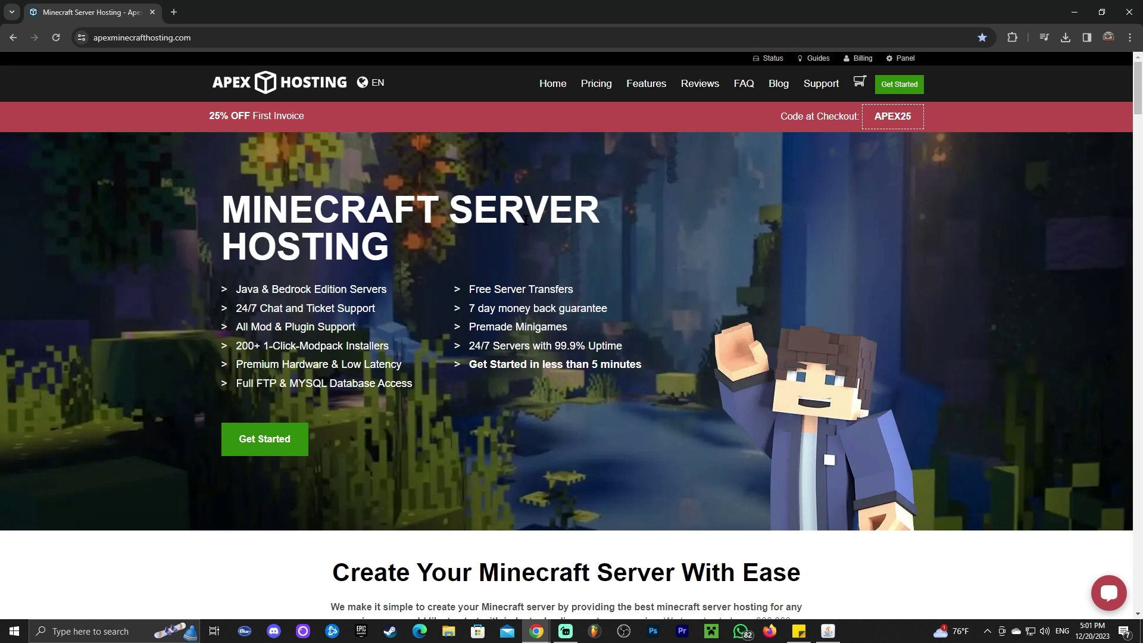
scroll(526, 220, "down", 4)
scroll(695, 244, "up", 4)
scroll(641, 204, "down", 8)
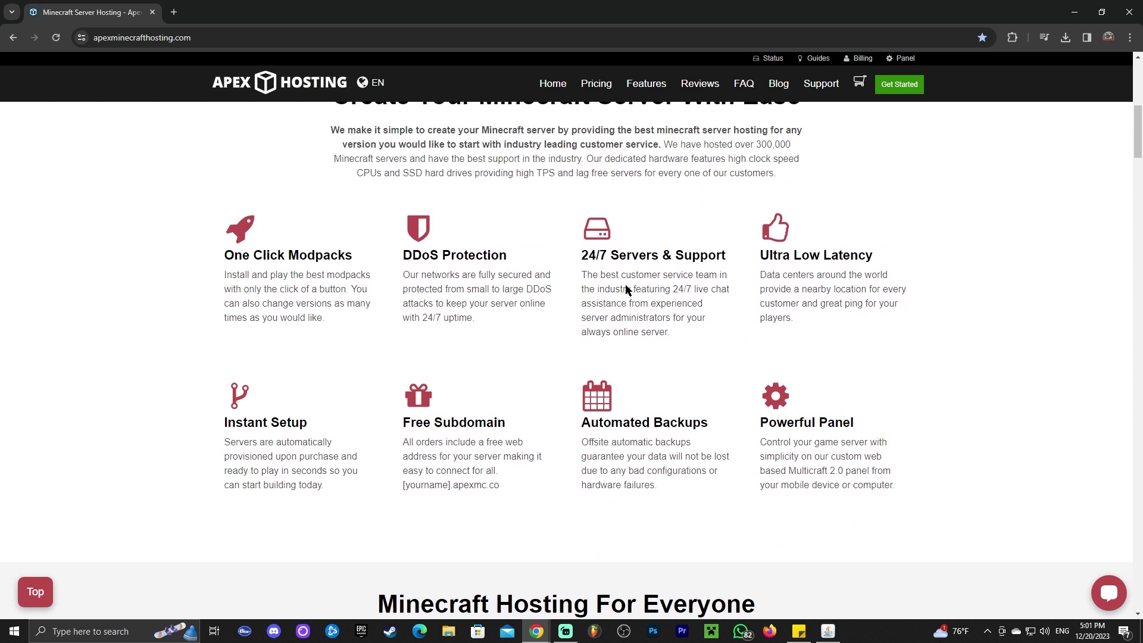
scroll(877, 296, "down", 10)
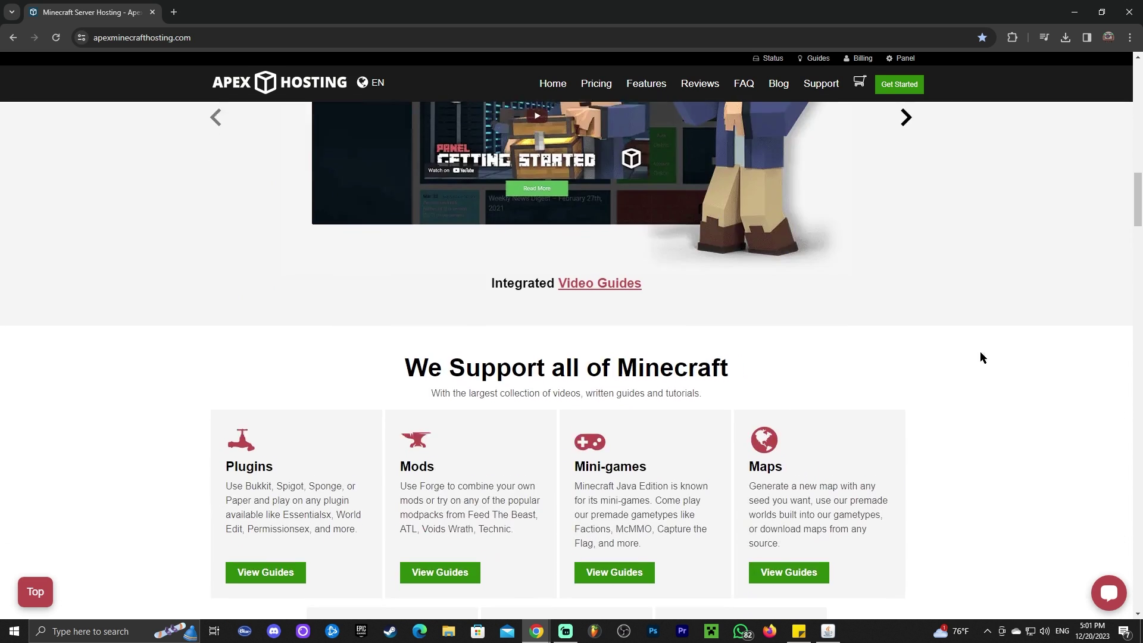
scroll(980, 353, "up", 18)
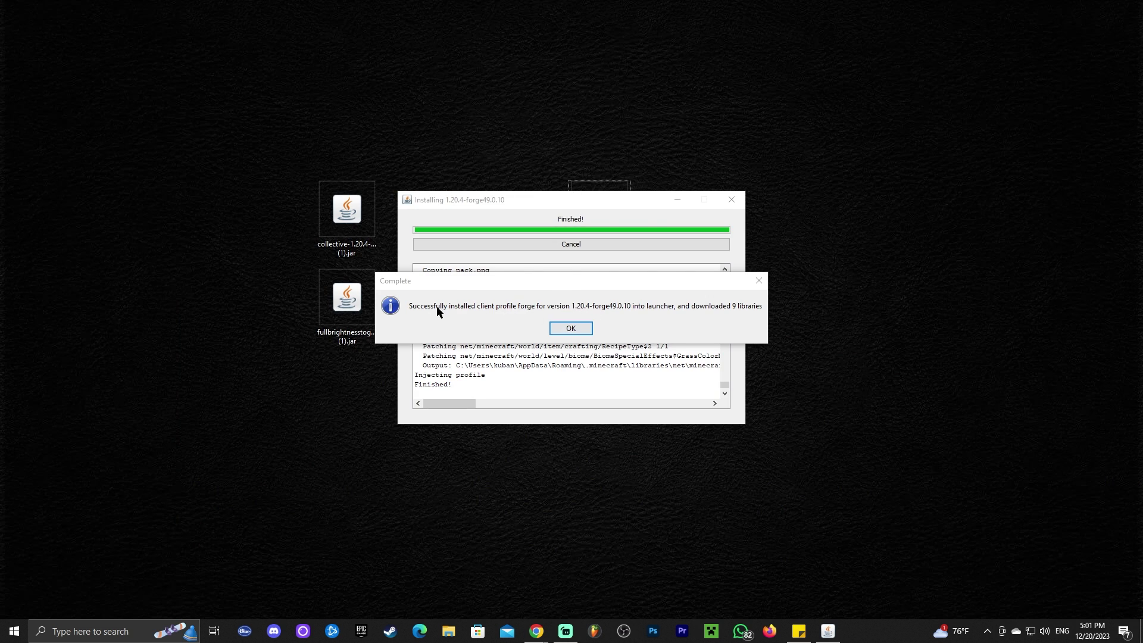
- Close the finished Forge installation and delete forge-1.20.4-49.0.10-installer.jar from the desktop
left_click(592, 332)
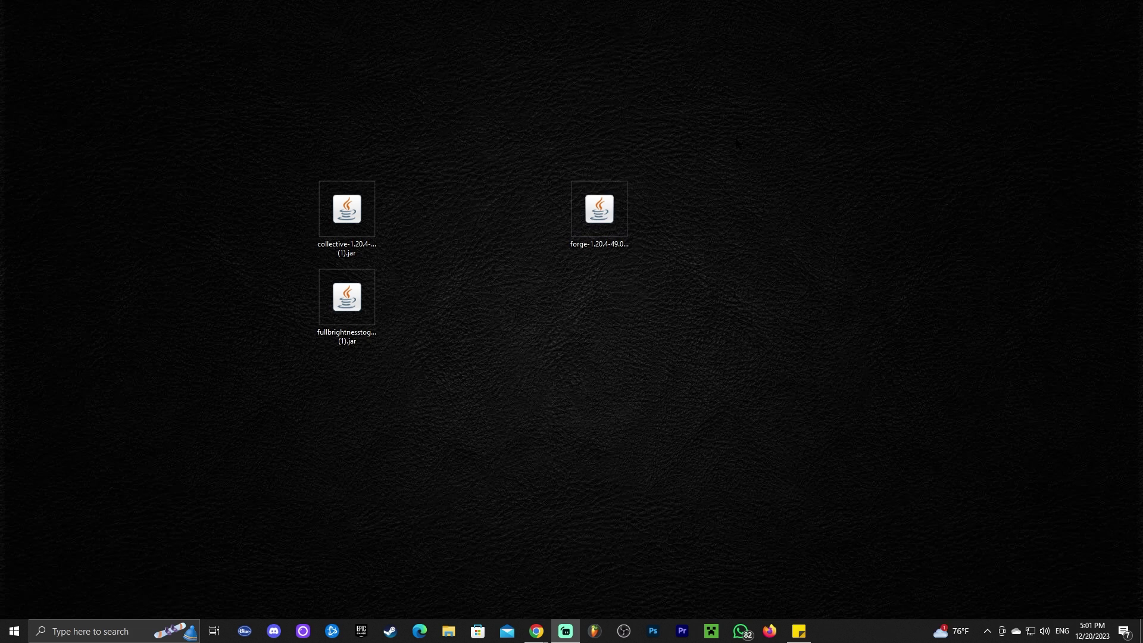
left_click_drag(768, 98, 595, 251)
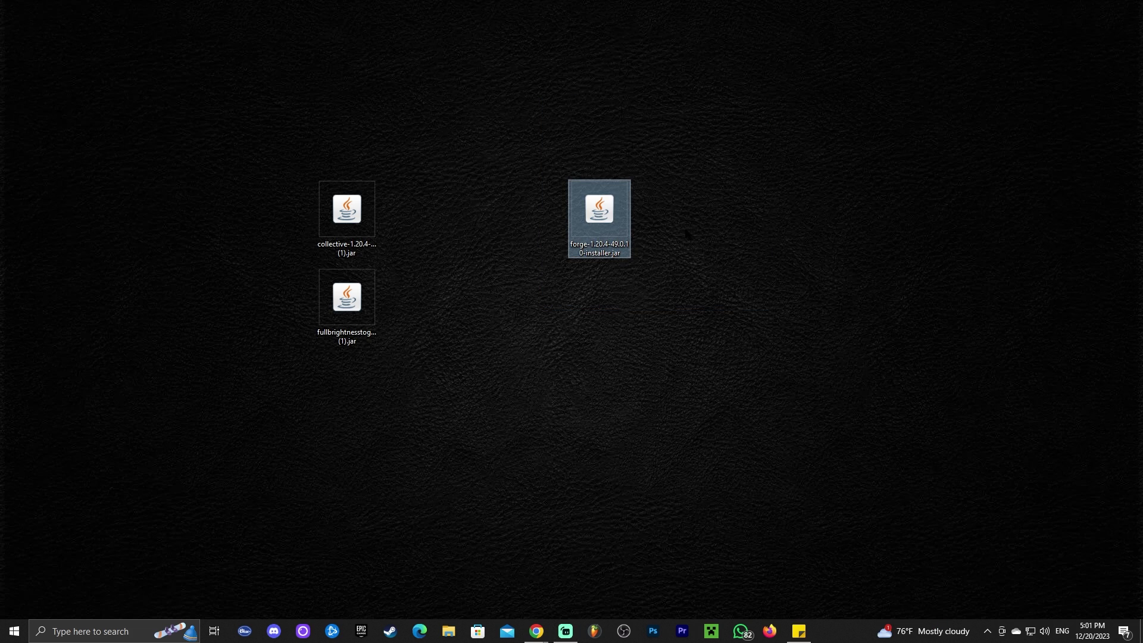
key("Delete")
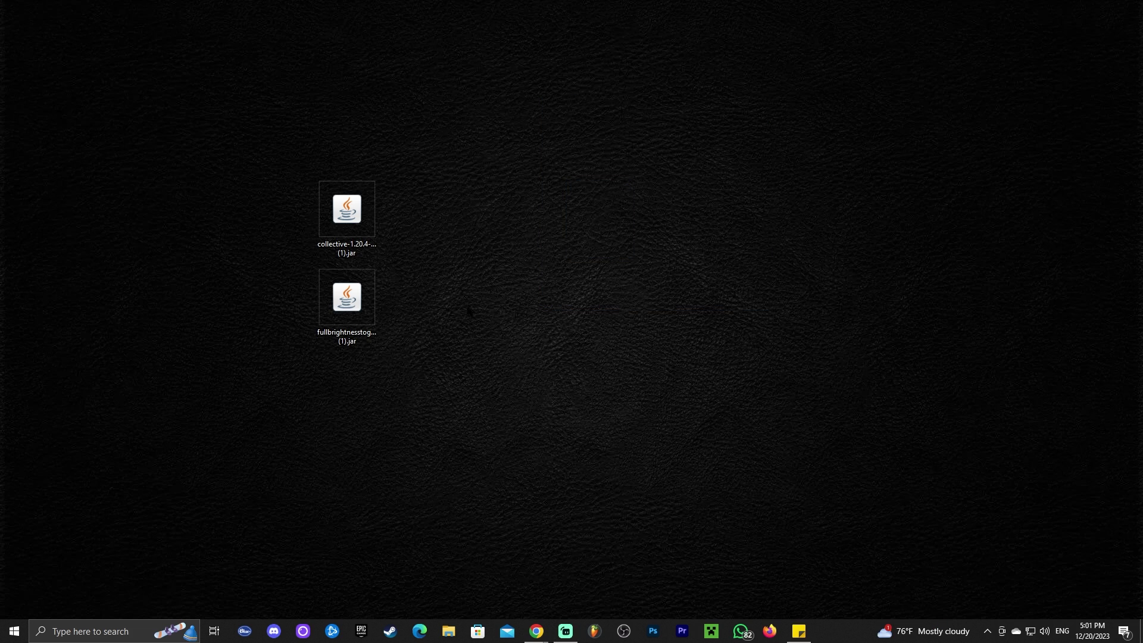
- Switch to the Minecraft Launcher and show modded versions among the Java Edition installations
left_click(712, 635)
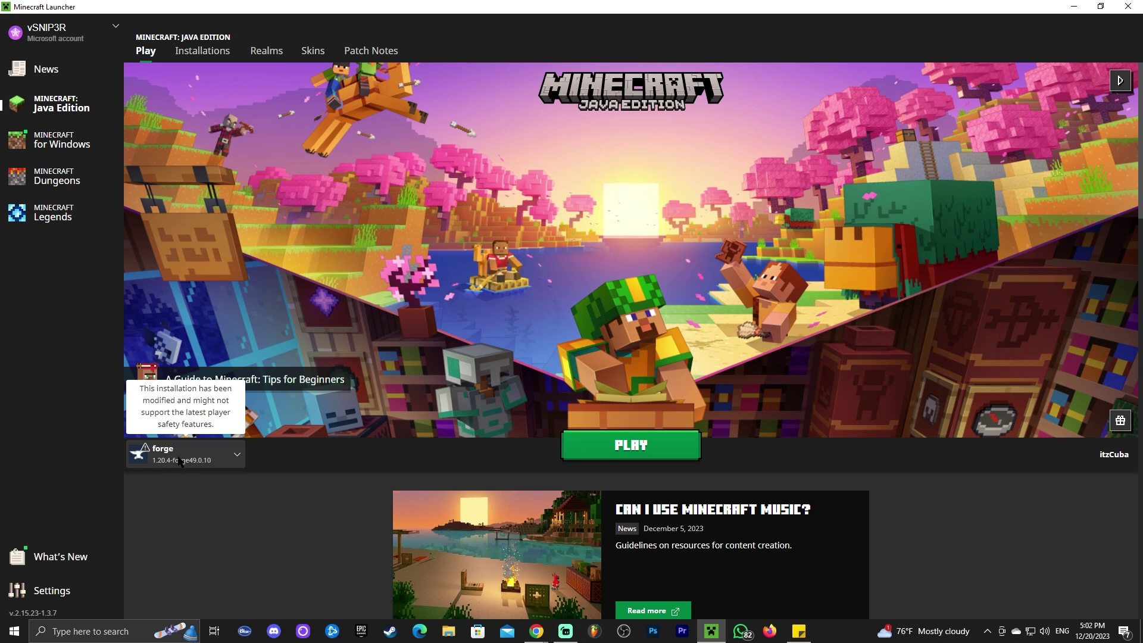
left_click(213, 54)
left_click(826, 90)
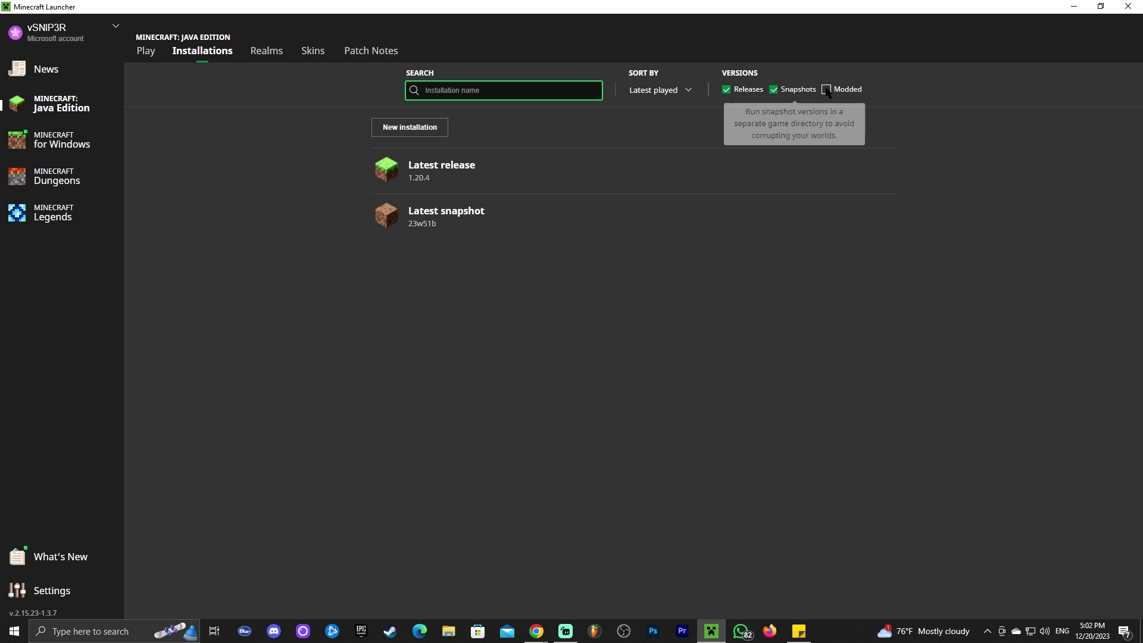
left_click(827, 90)
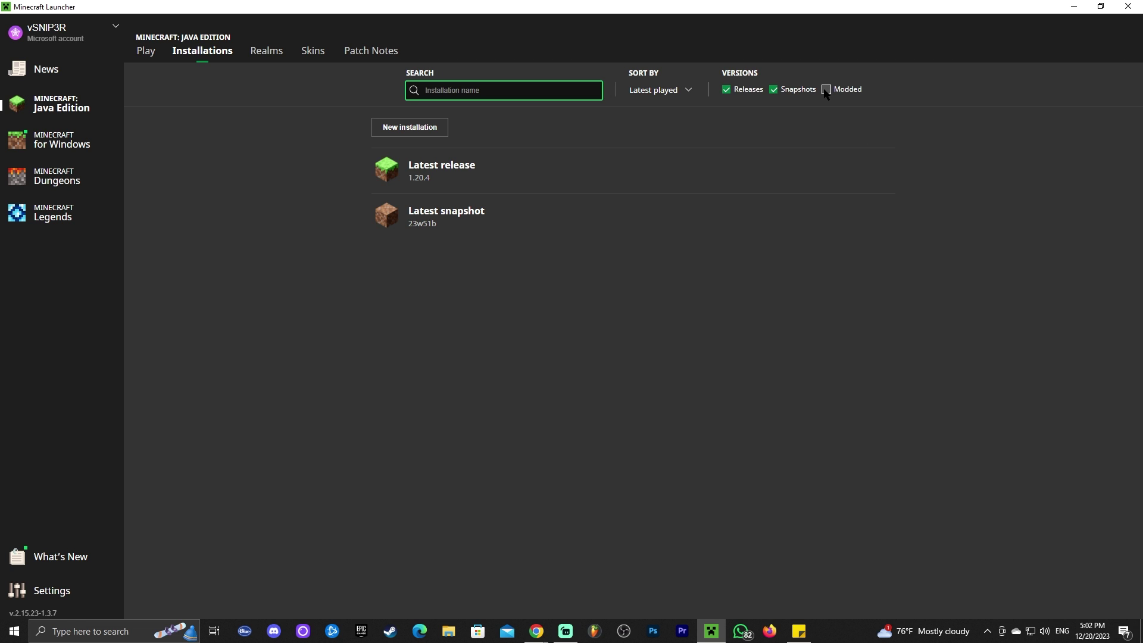
left_click(427, 129)
left_click(505, 179)
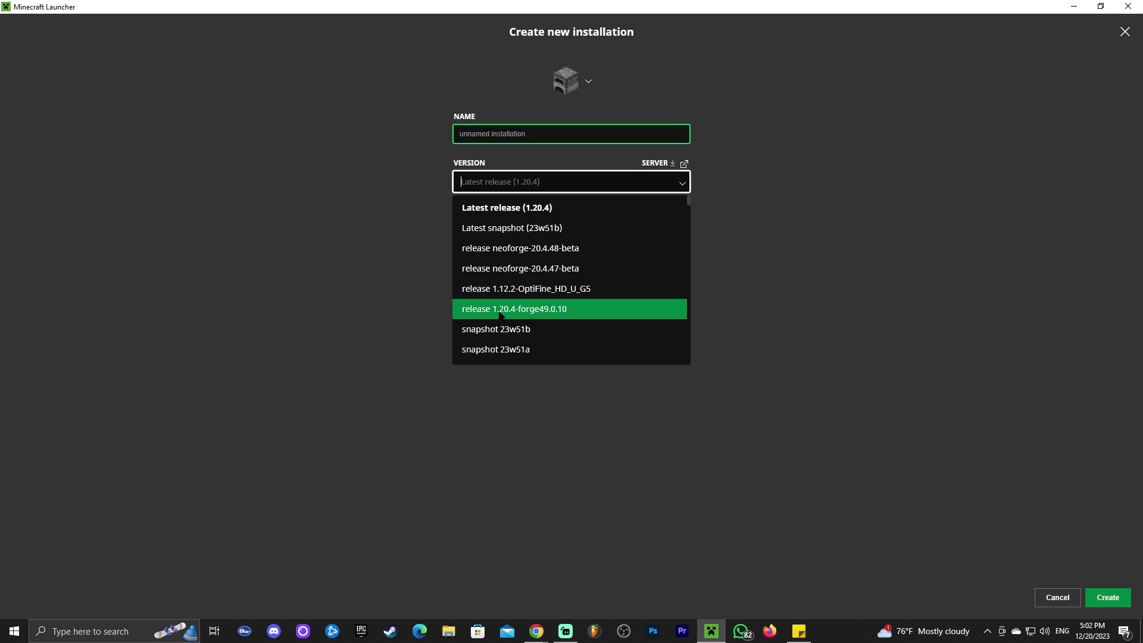
left_click(543, 313)
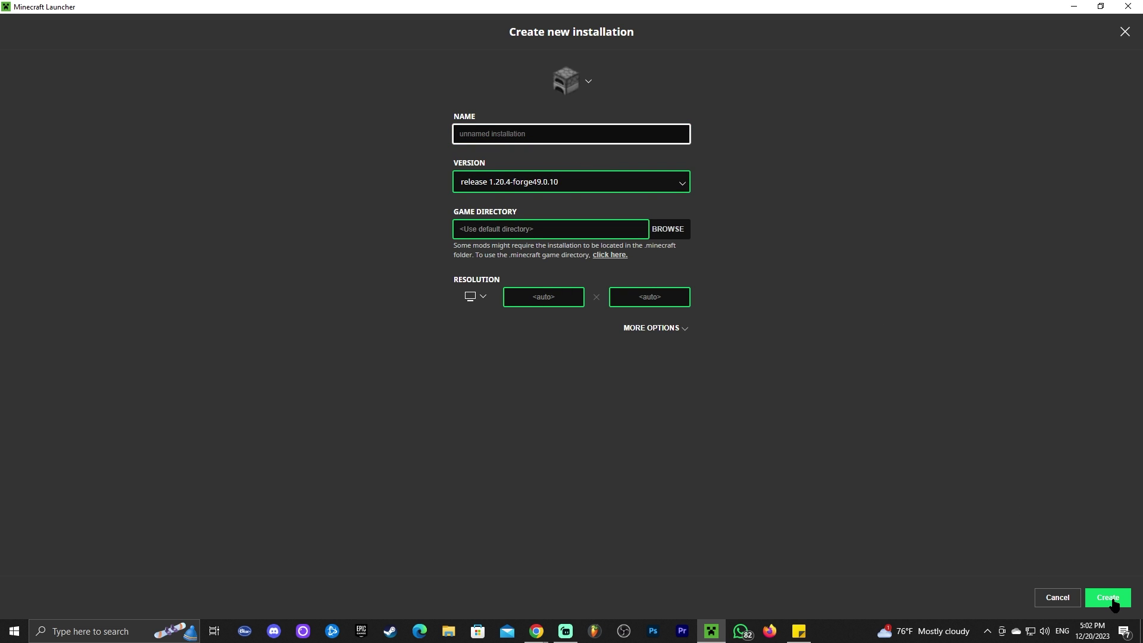
left_click(1036, 602)
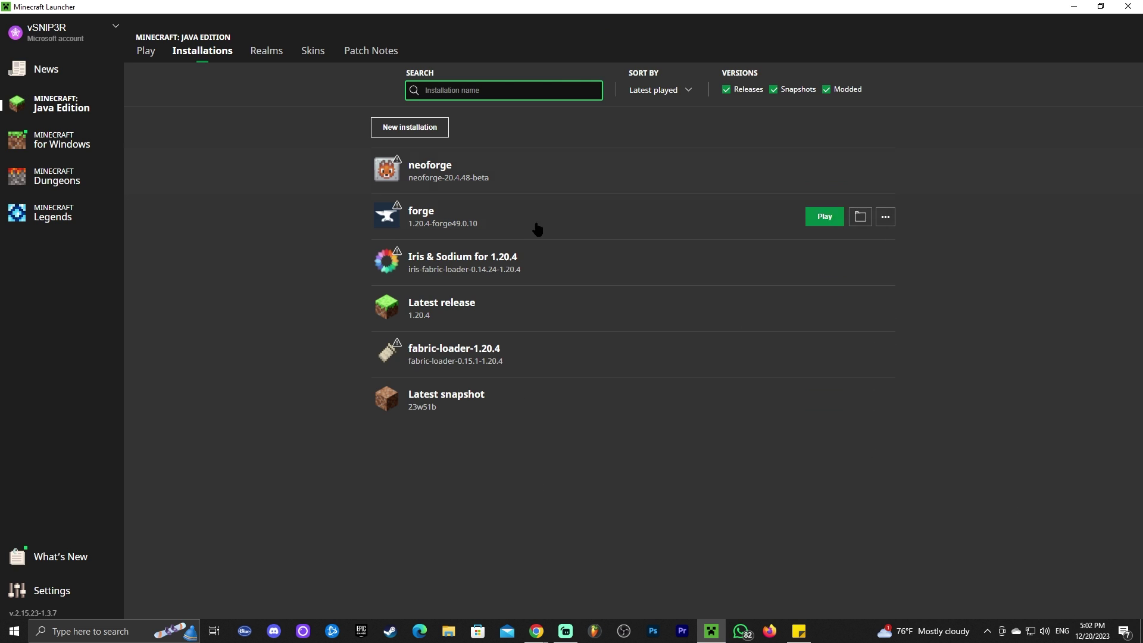
- Open the game folder of the forge 1.20.4-forge49.0.10 installation
left_click(153, 54)
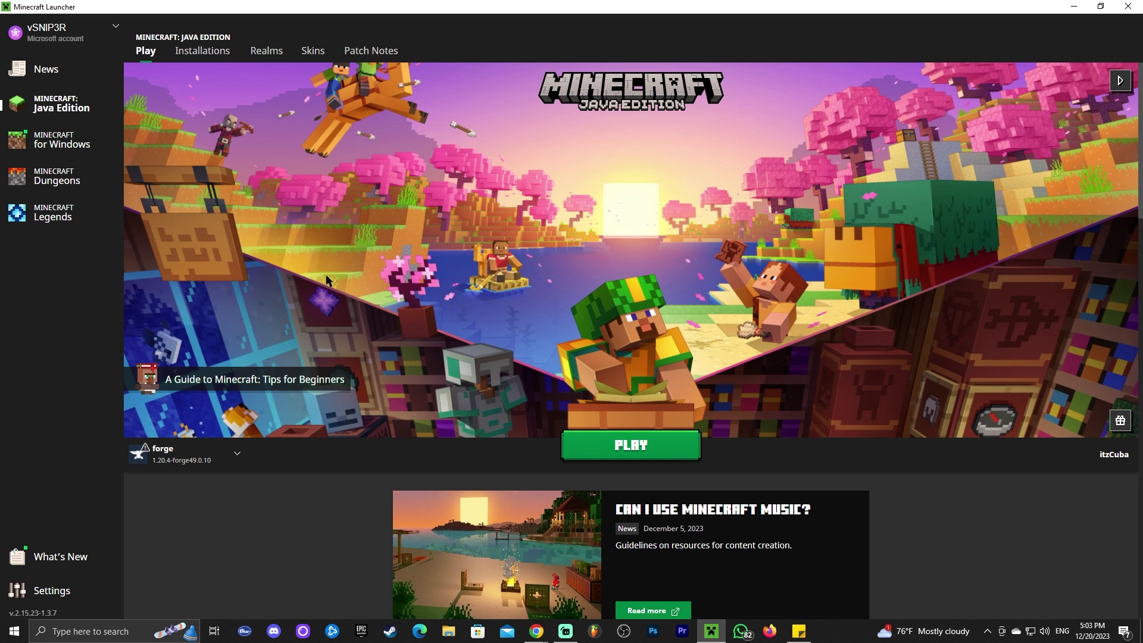
left_click(208, 59)
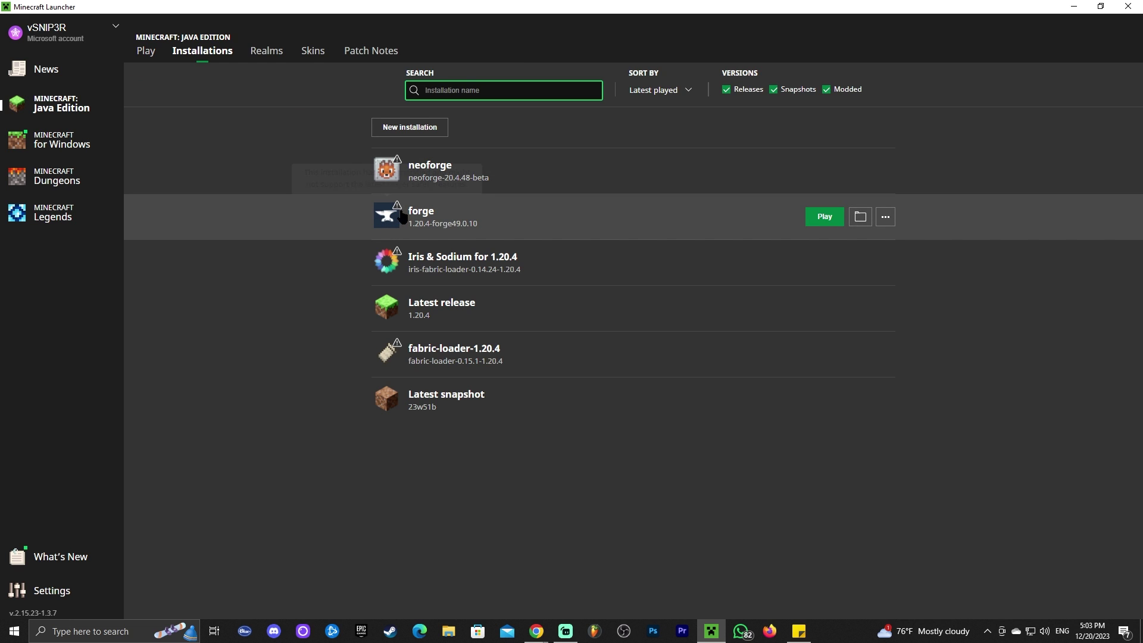
left_click(863, 222)
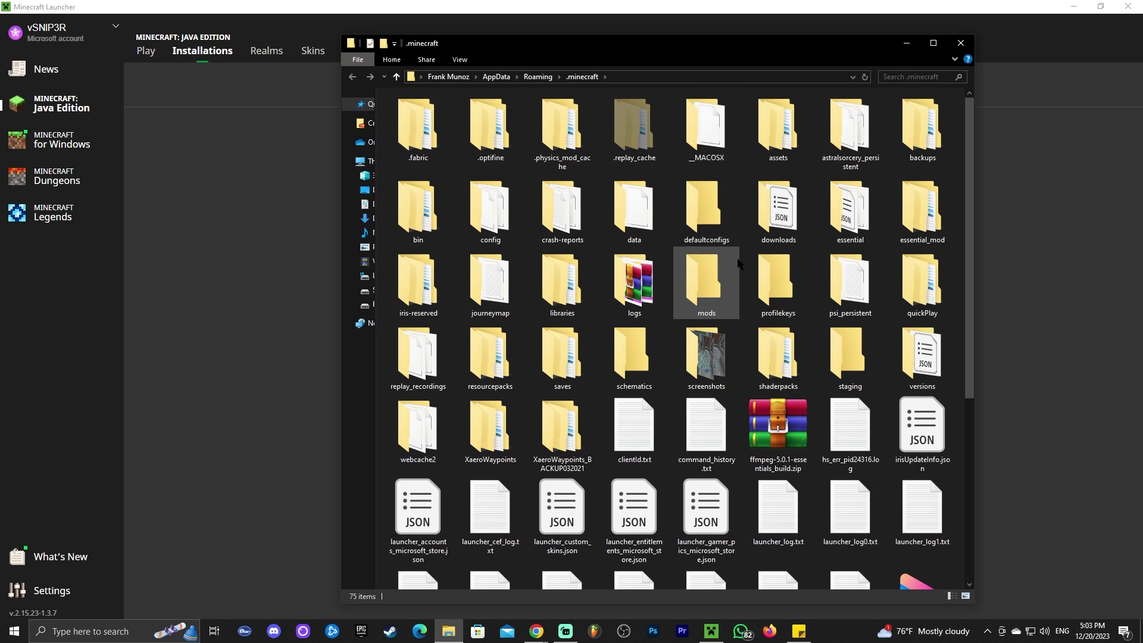
- Delete the mods folder inside .minecraft and create a new folder named mods in its place
left_click(704, 273)
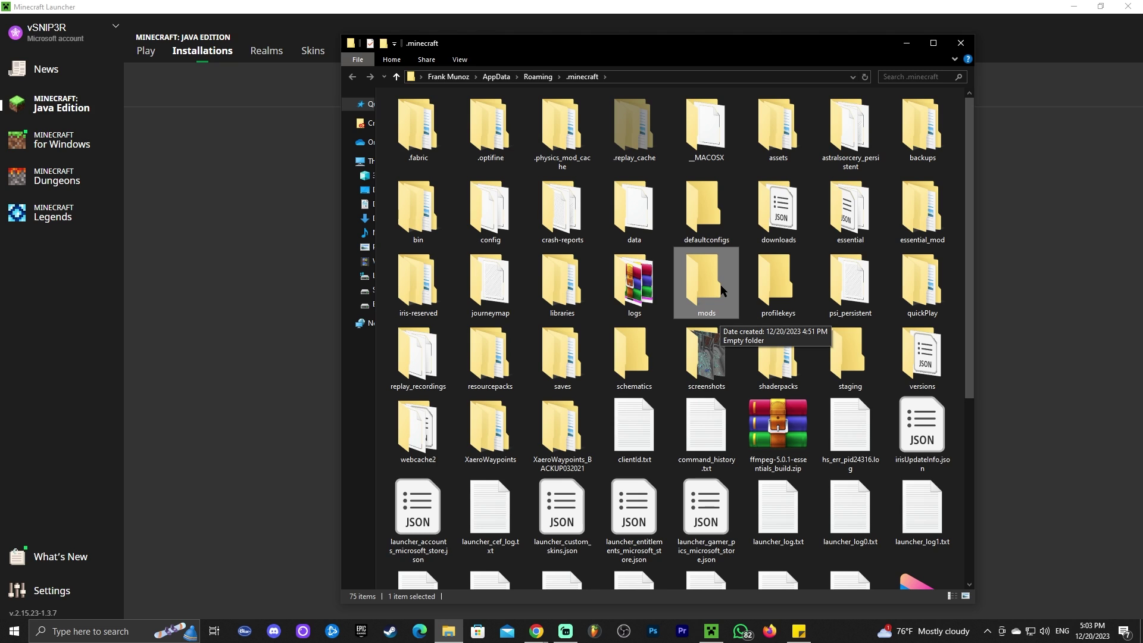
key("Delete")
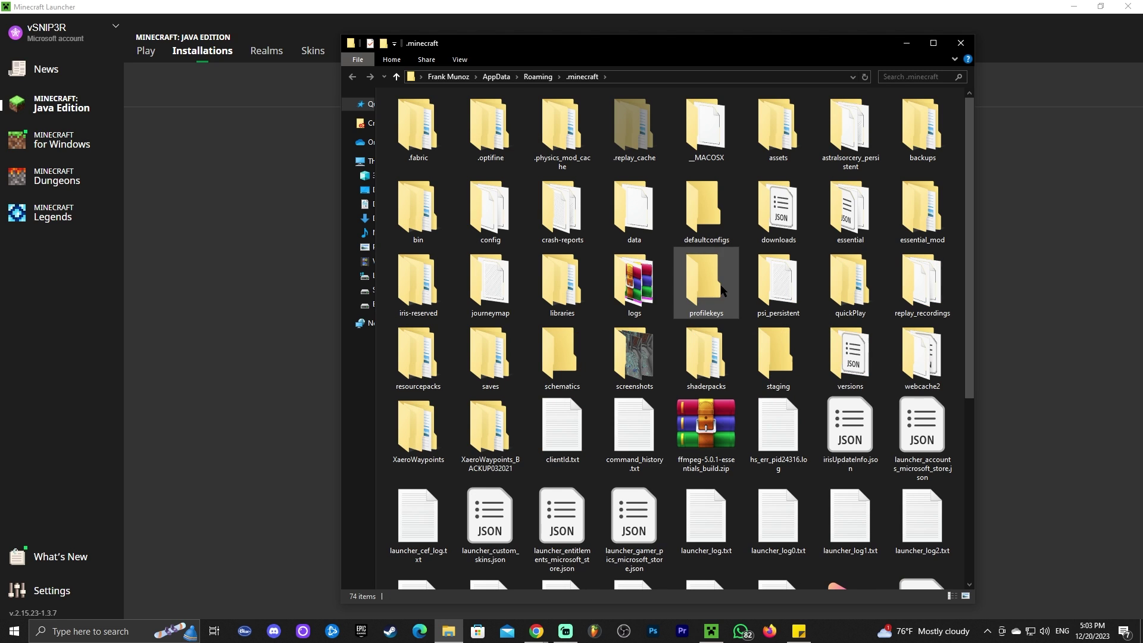
right_click(683, 243)
mouse_move(705, 387)
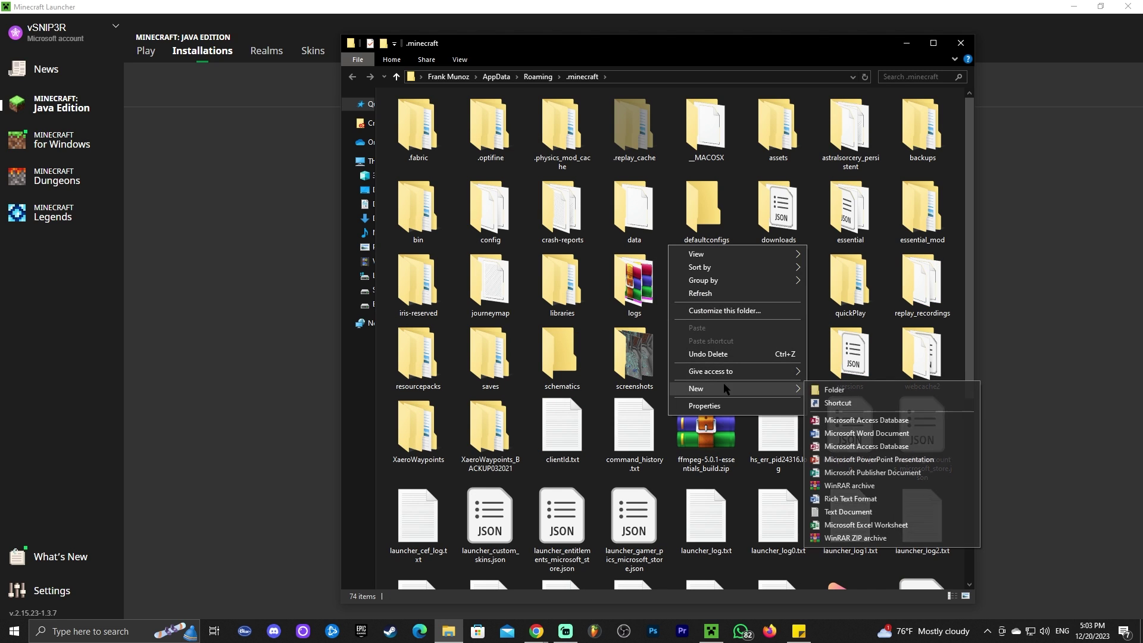
left_click(833, 387)
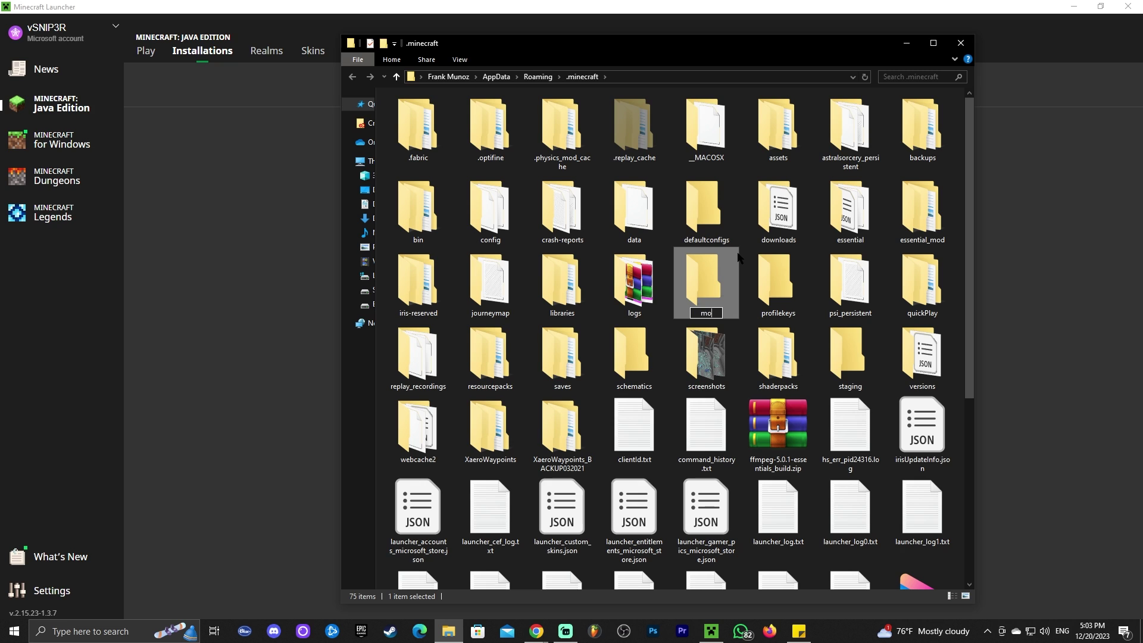
key("Return")
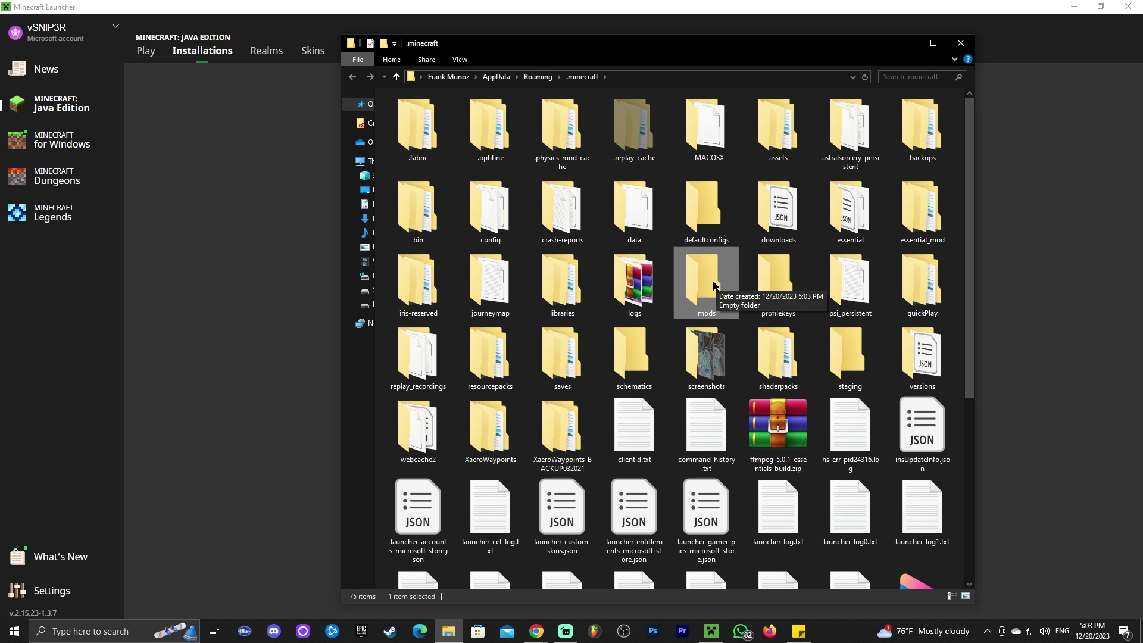
- Move the collective-1.20.4 and fullbrightnesstoggle-1.20.4 jar files from the desktop into the mods folder, and close the folder window
double_click(716, 280)
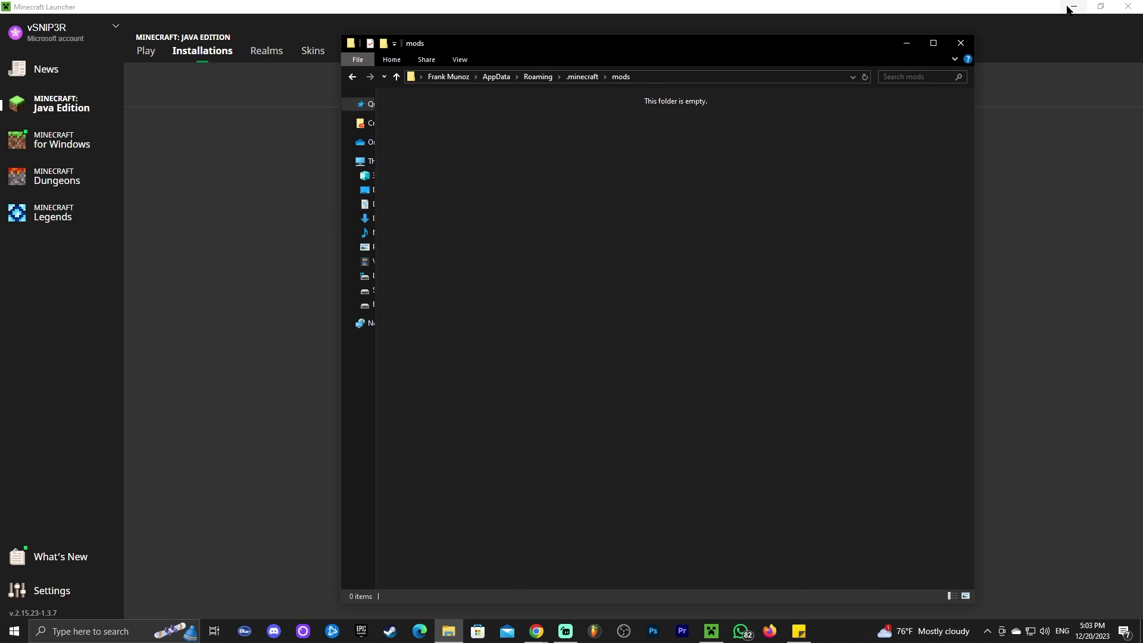
left_click(1067, 10)
left_click_drag(740, 46, 855, 41)
left_click_drag(412, 126, 307, 352)
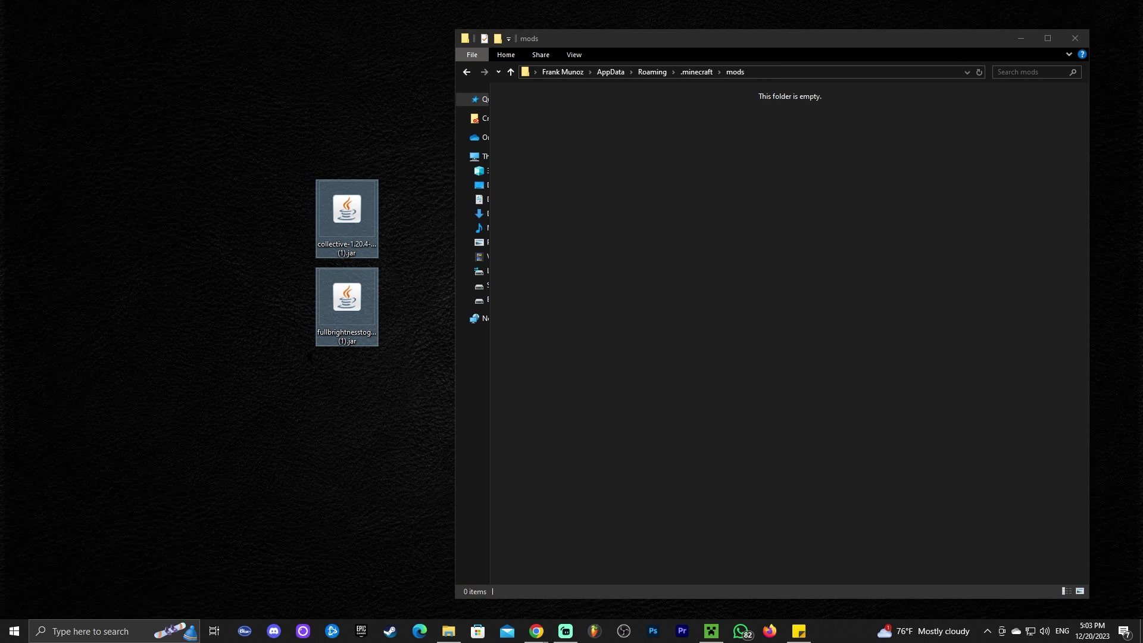
left_click_drag(352, 217, 721, 345)
left_click_drag(714, 162, 529, 107)
left_click(616, 160)
left_click(572, 125)
left_click(766, 235)
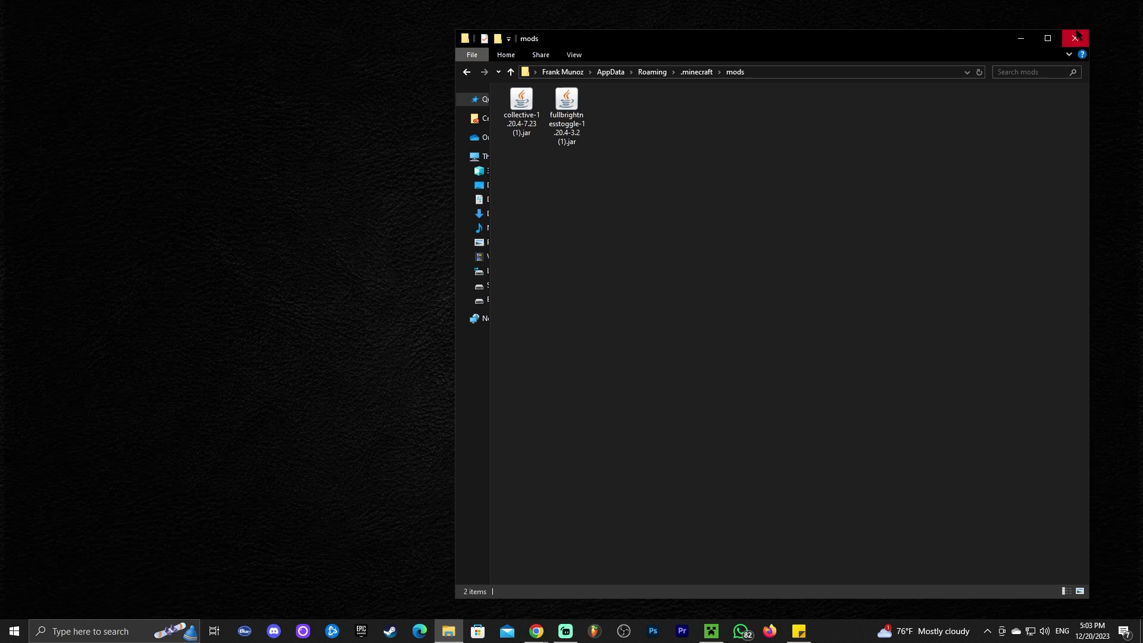
left_click(1076, 37)
- Launch the forge 1.20.4 installation from the Minecraft Launcher, accepting the modified-installation risks without further warnings
left_click(711, 629)
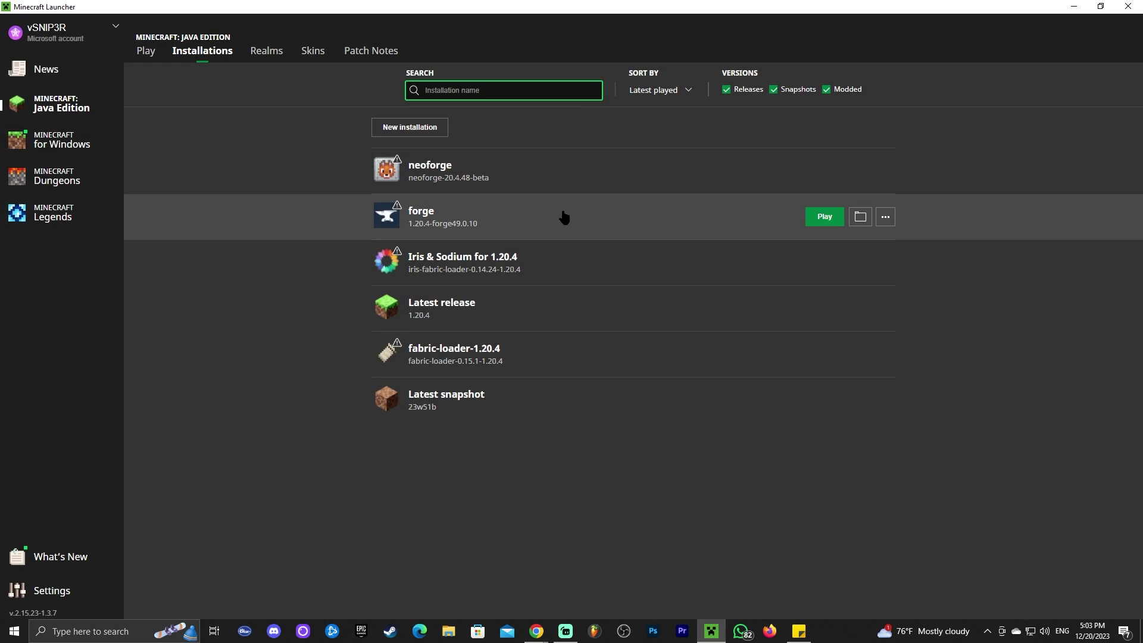
left_click(824, 218)
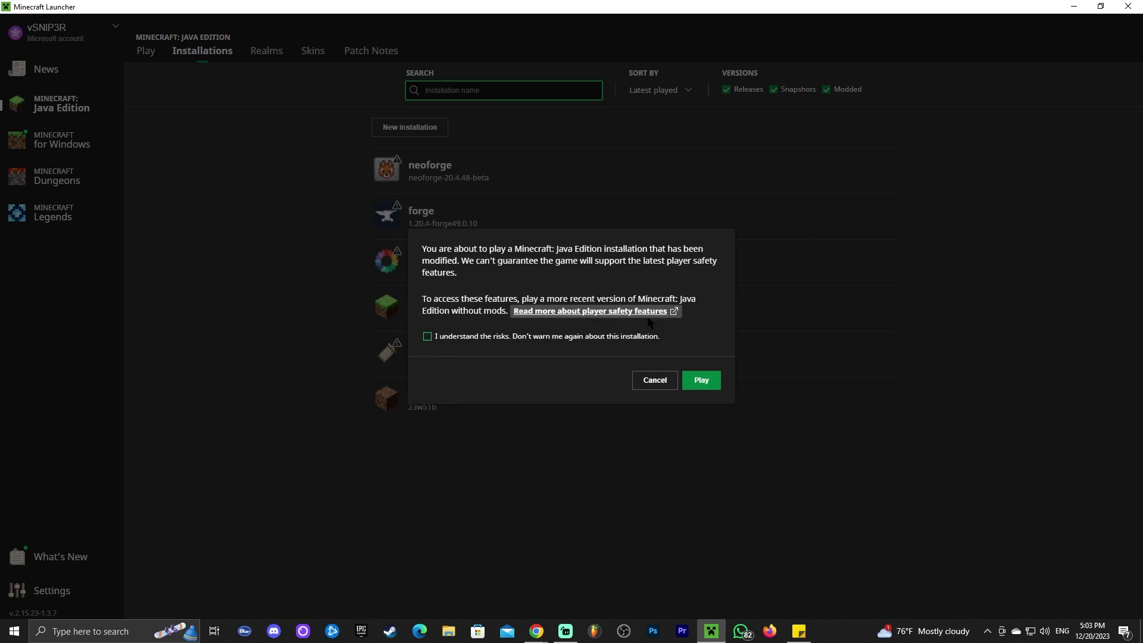
left_click(492, 337)
left_click(703, 380)
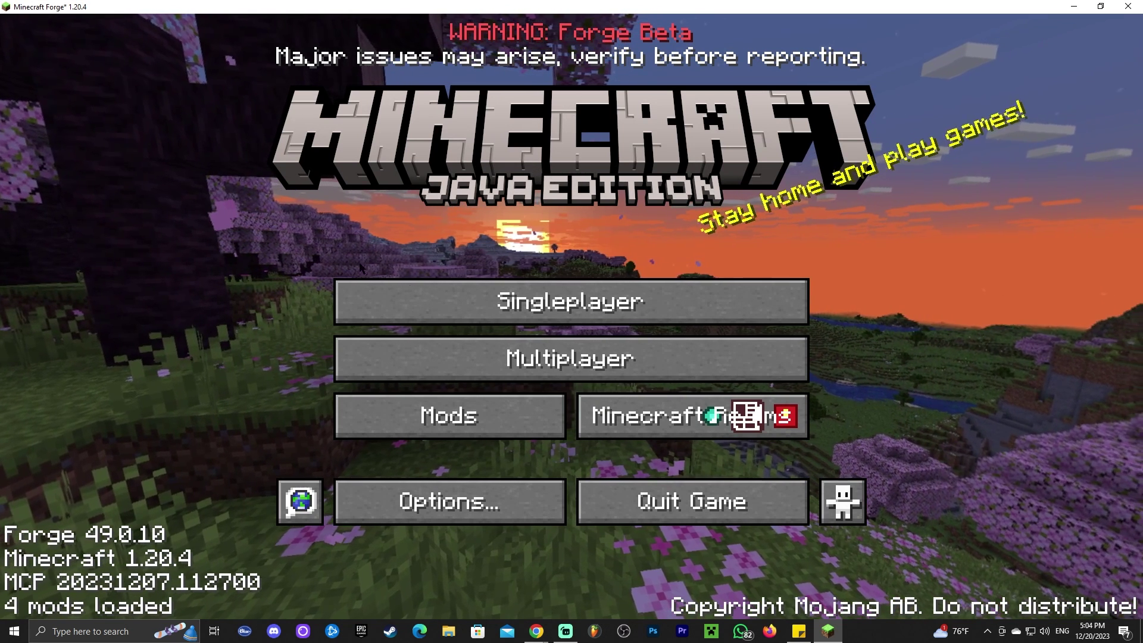
- Open the game's mods list and view the details of Full Brightness Toggle and Collective
left_click(477, 426)
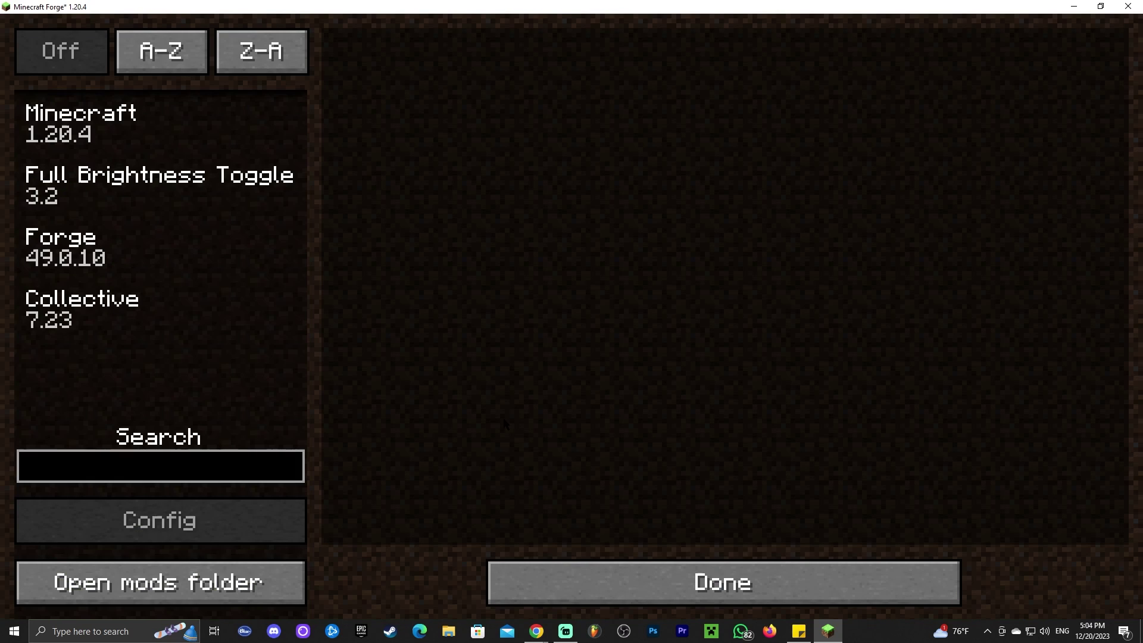
left_click(151, 189)
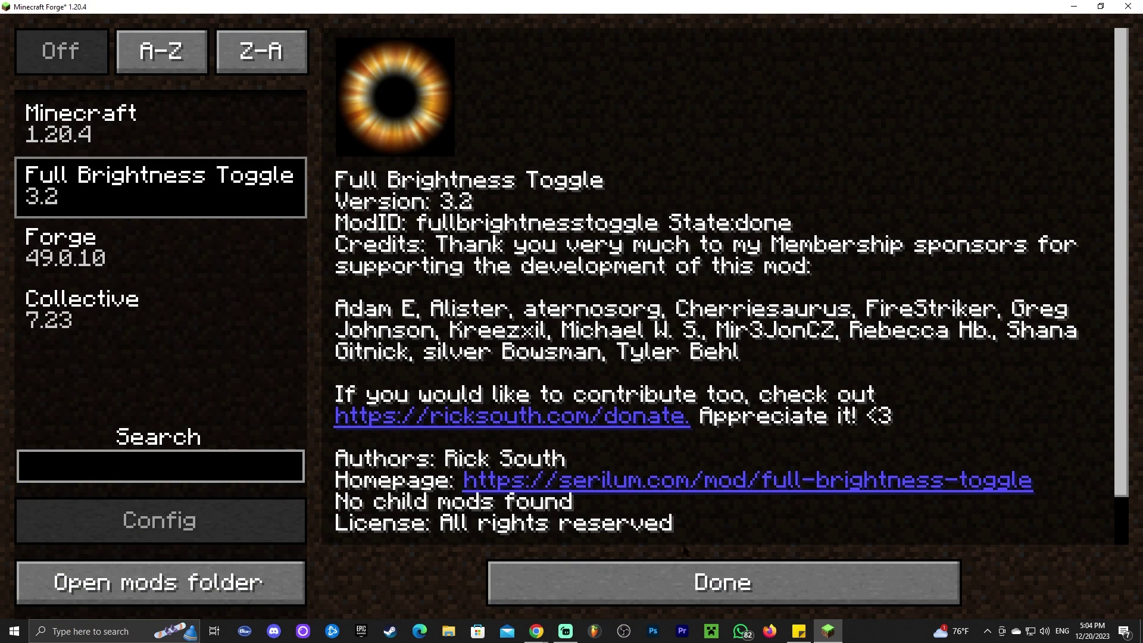
left_click(151, 311)
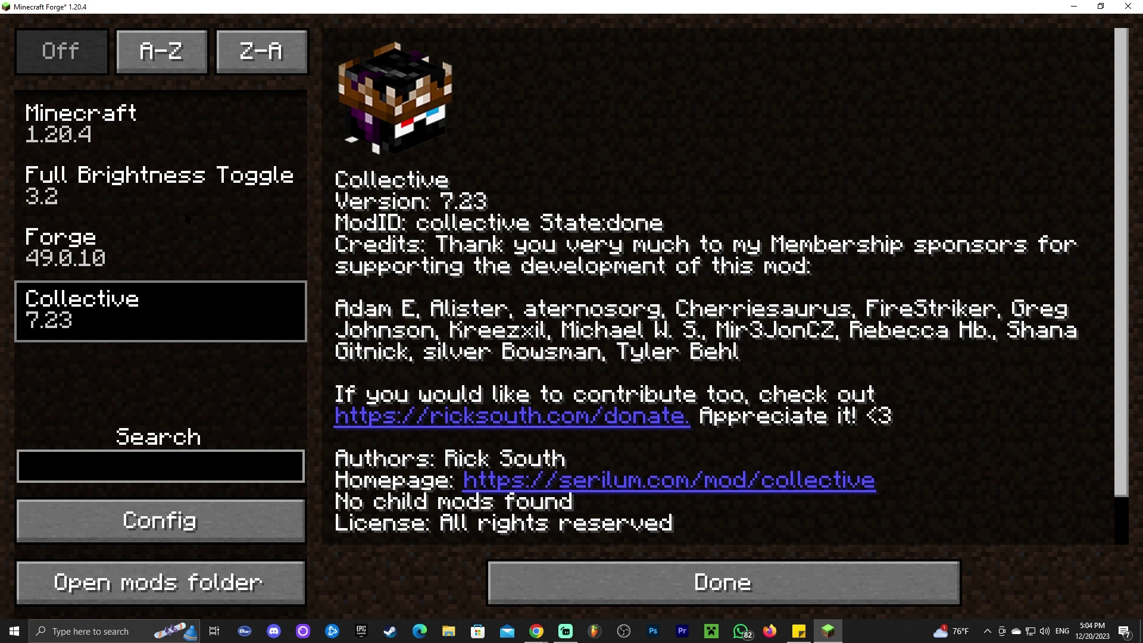
- Close the mods list and load the first world listed, New World (2), in singleplayer
left_click(151, 188)
left_click(643, 577)
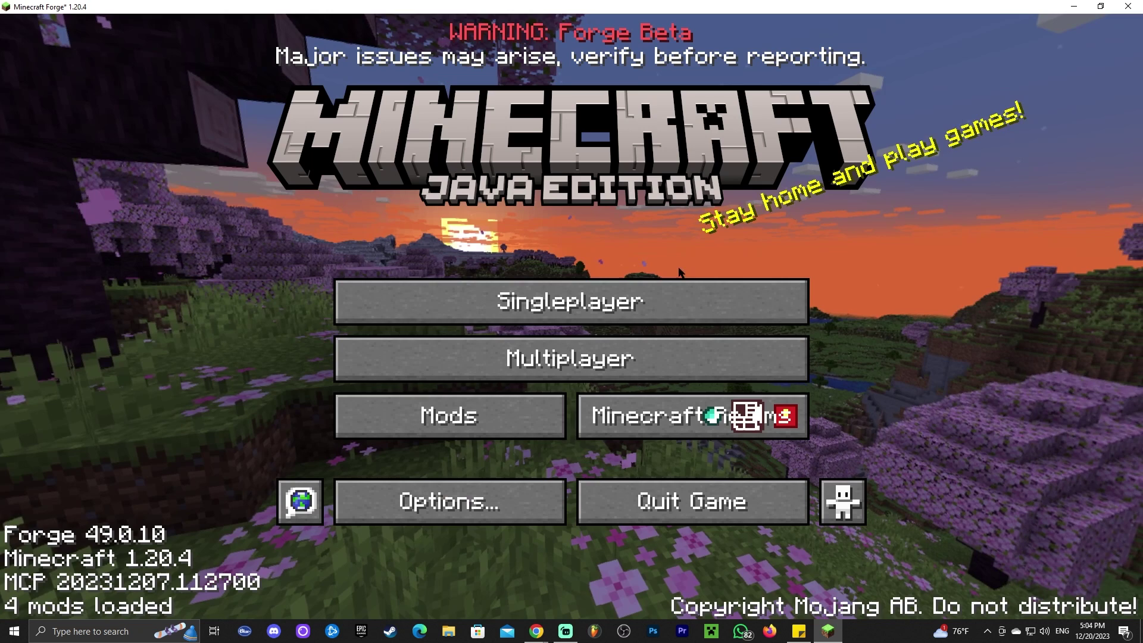
left_click(634, 300)
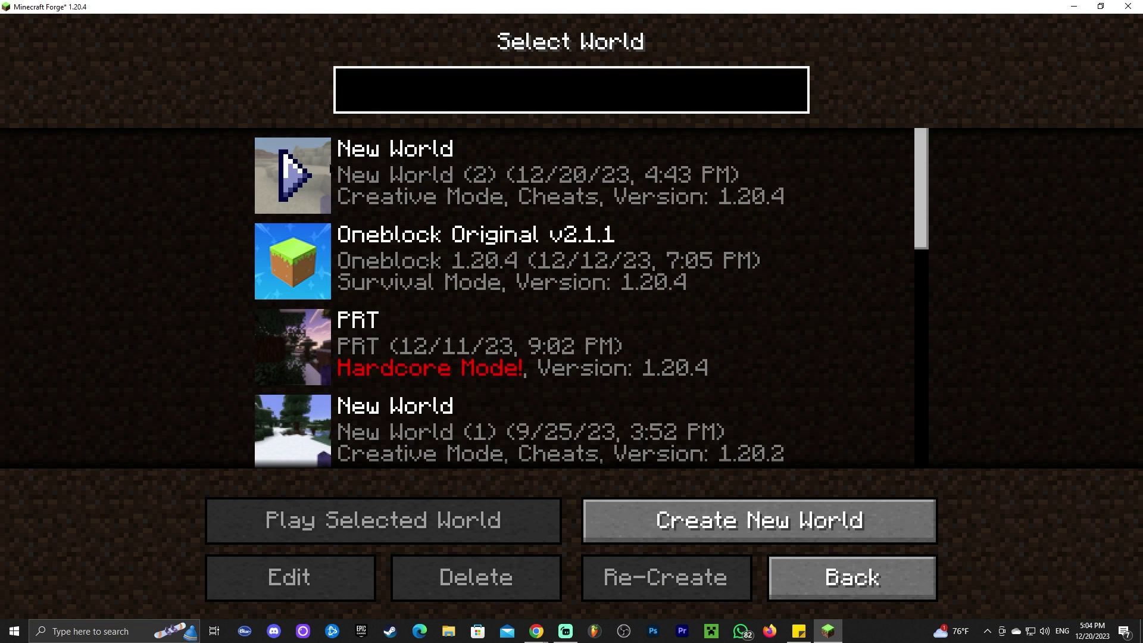
left_click(294, 174)
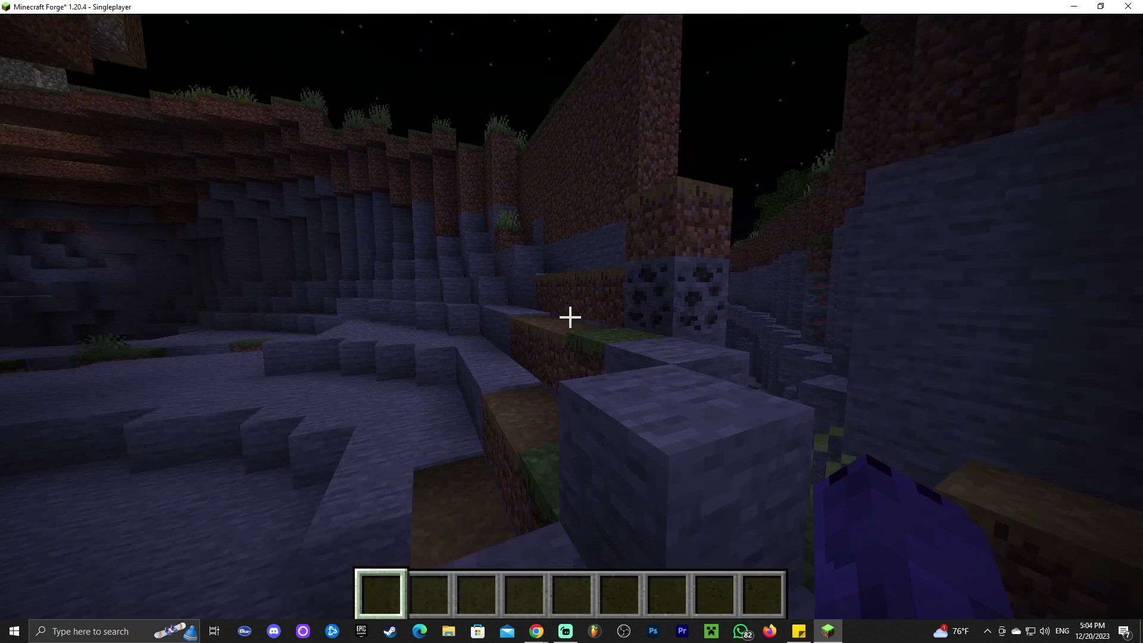
- Walk around the dark stone ravine, turn on full brightness, and view the character from the front in third person
key("w")
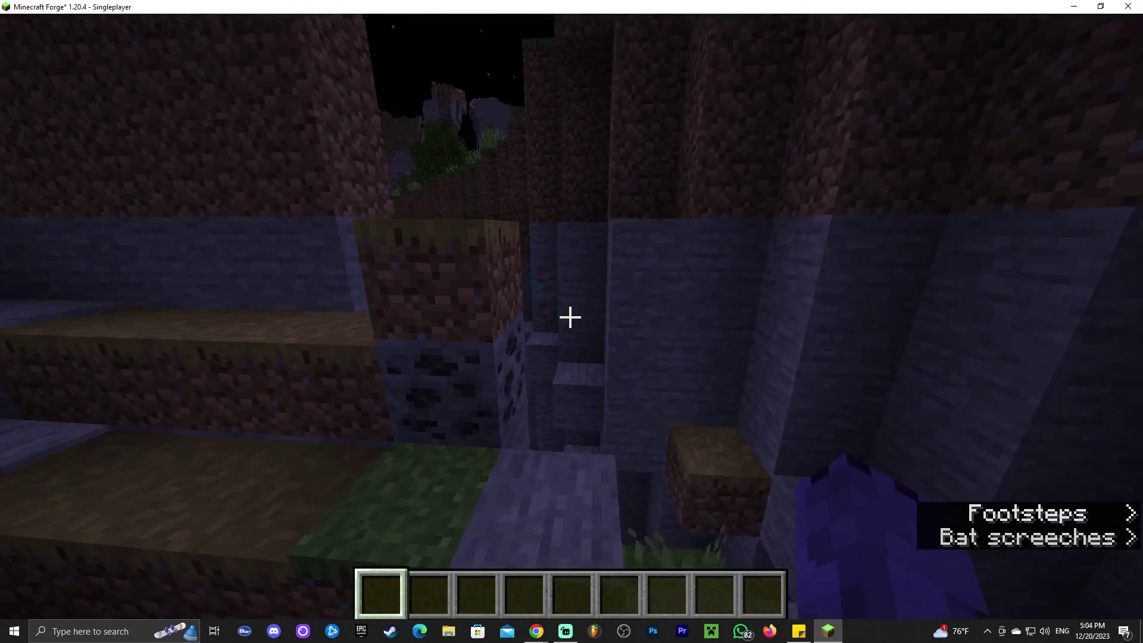
key("w")
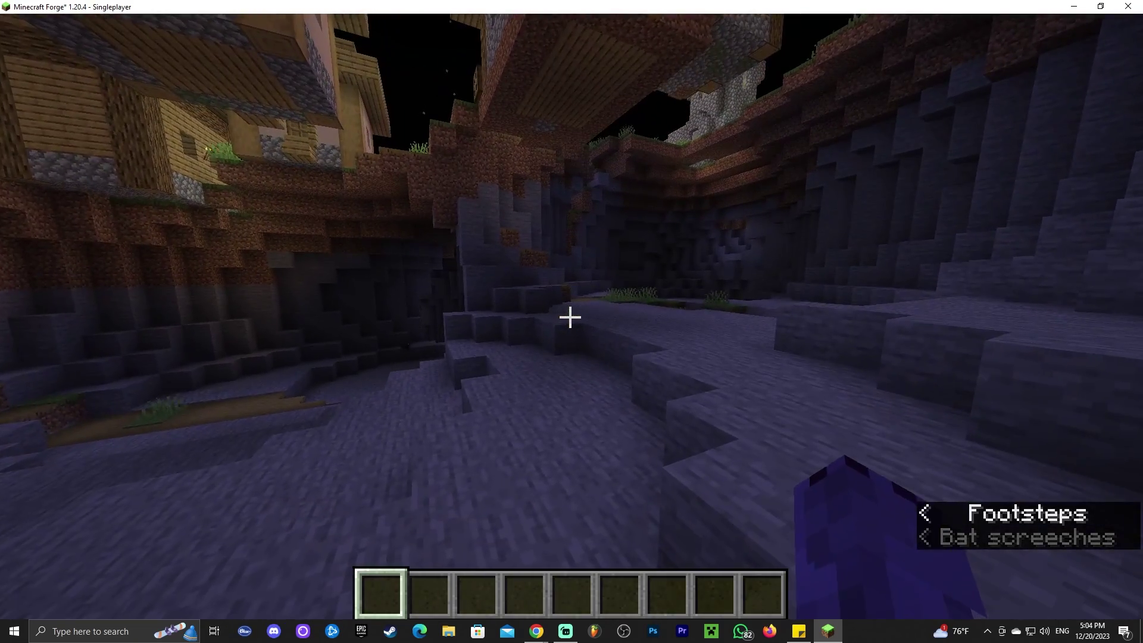
key("g")
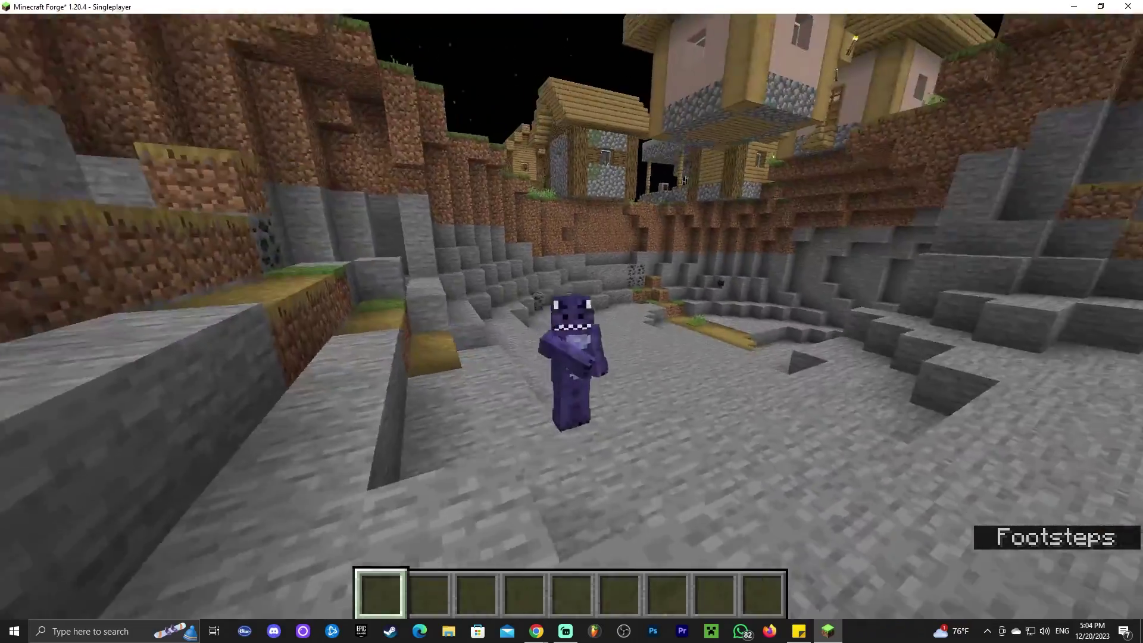
key("F1")
key("F1")
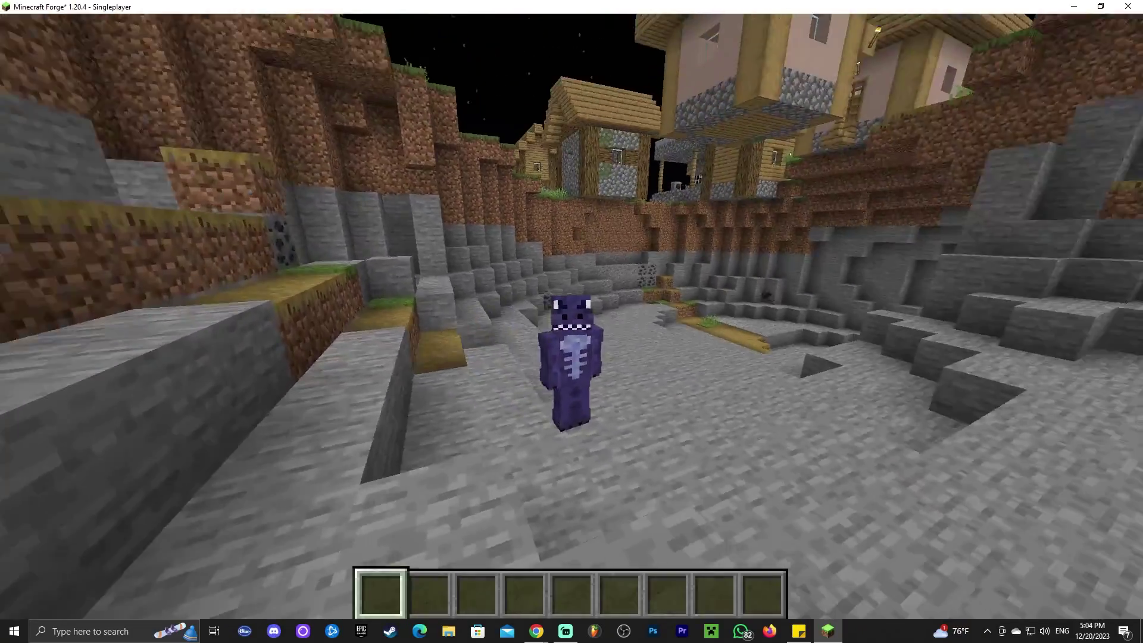
left_click(572, 316)
key("w")
mouse_move(572, 322)
key("w")
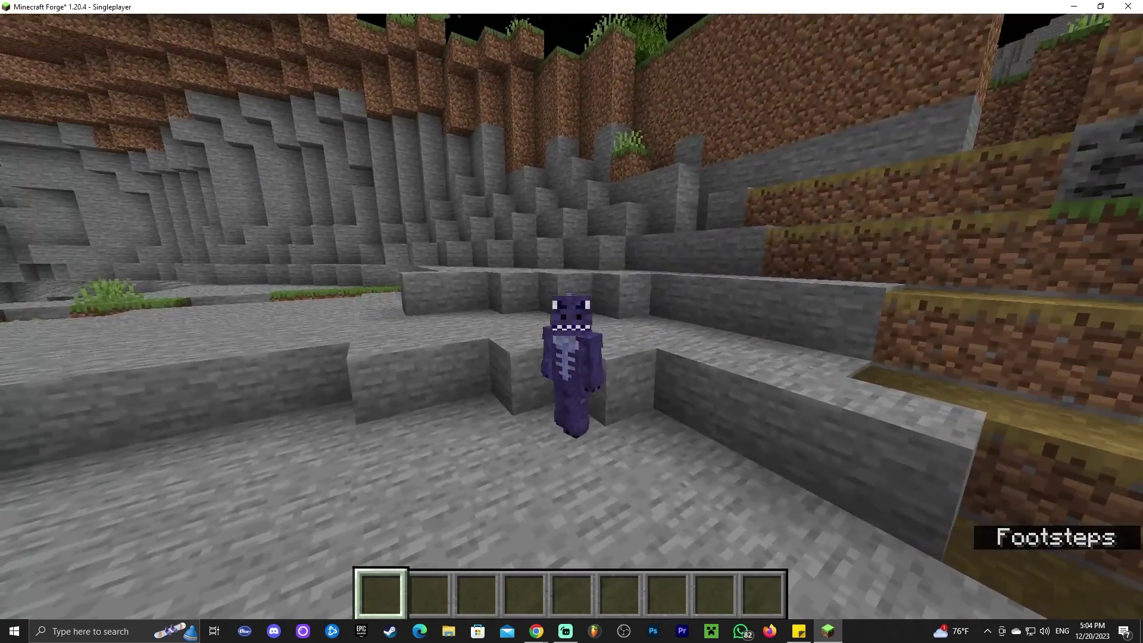
- Toggle full brightness off and on while walking through the ravine to compare the lighting, and return to first-person view
key("g")
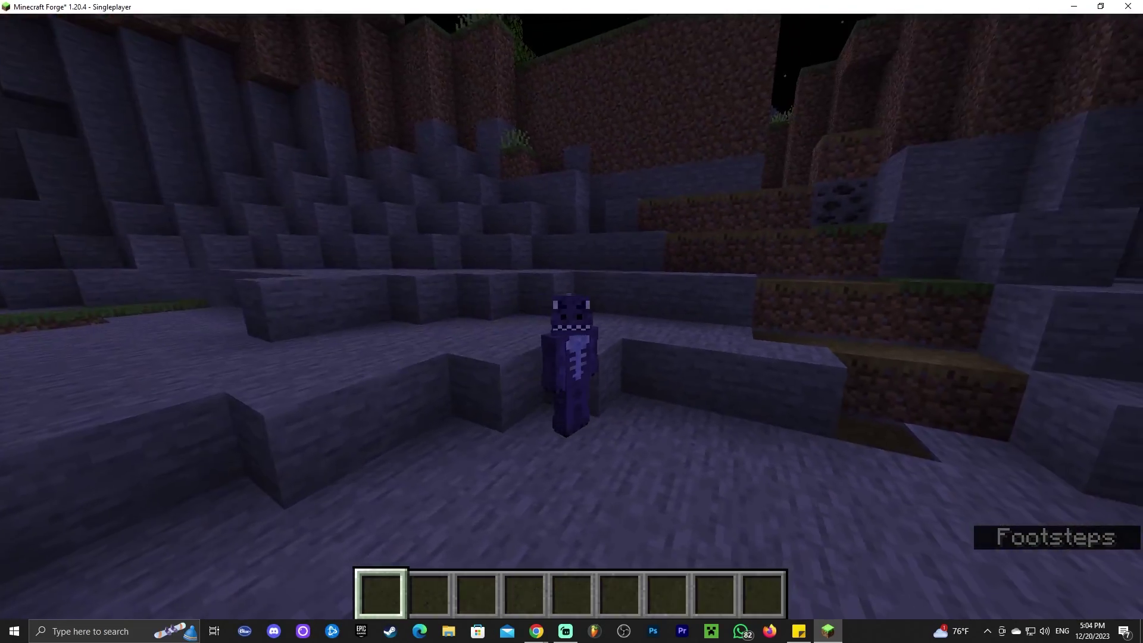
key("g")
key("w")
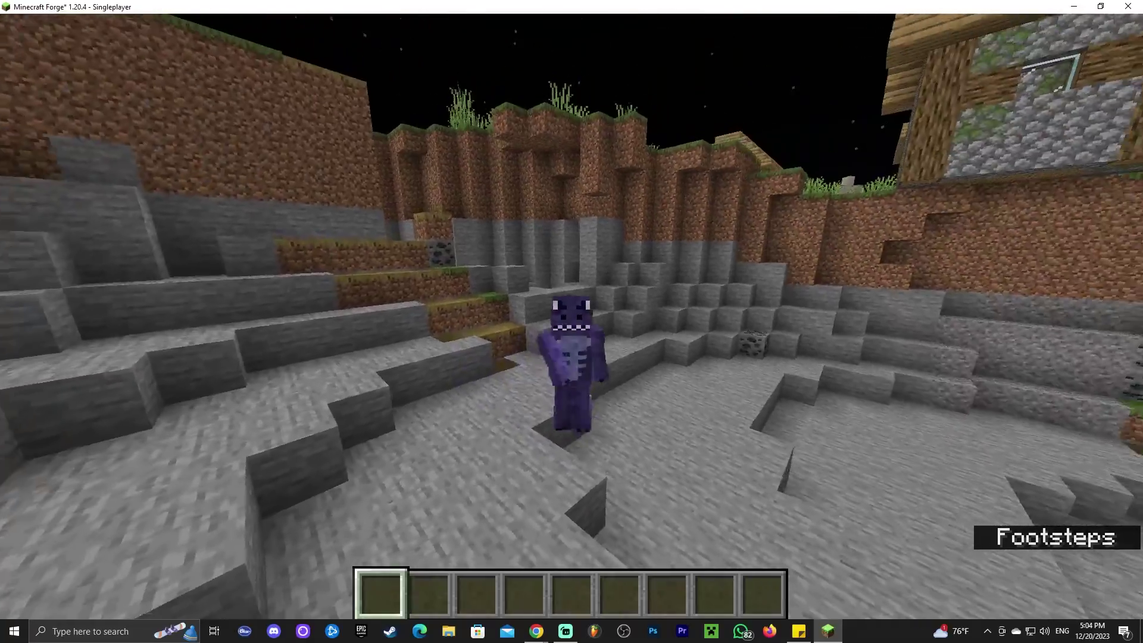
key("w")
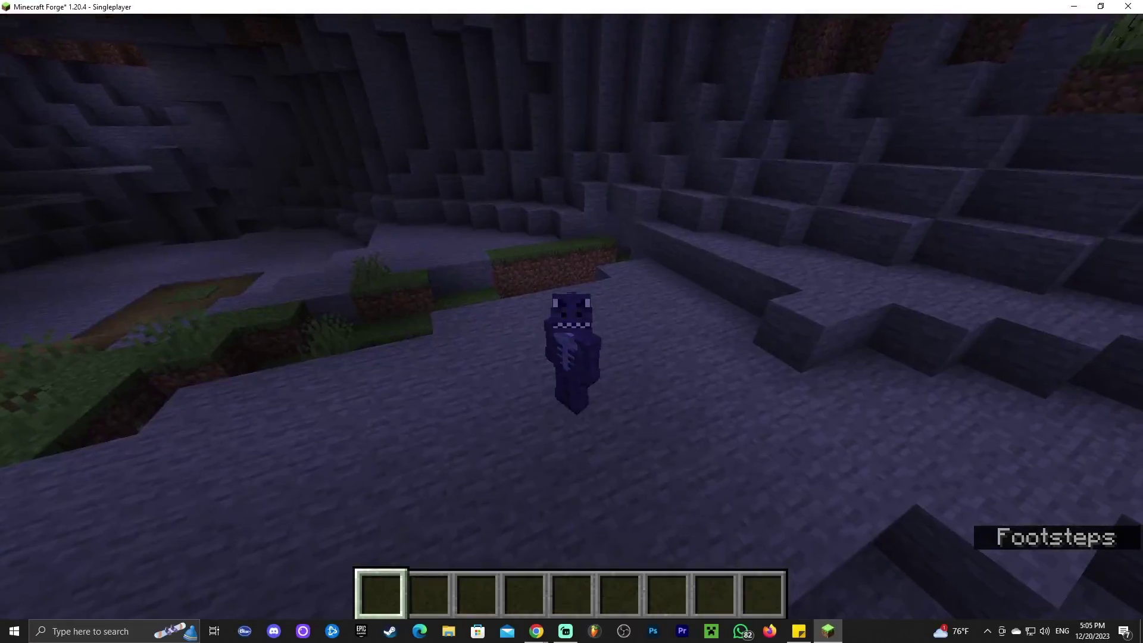
key("F5")
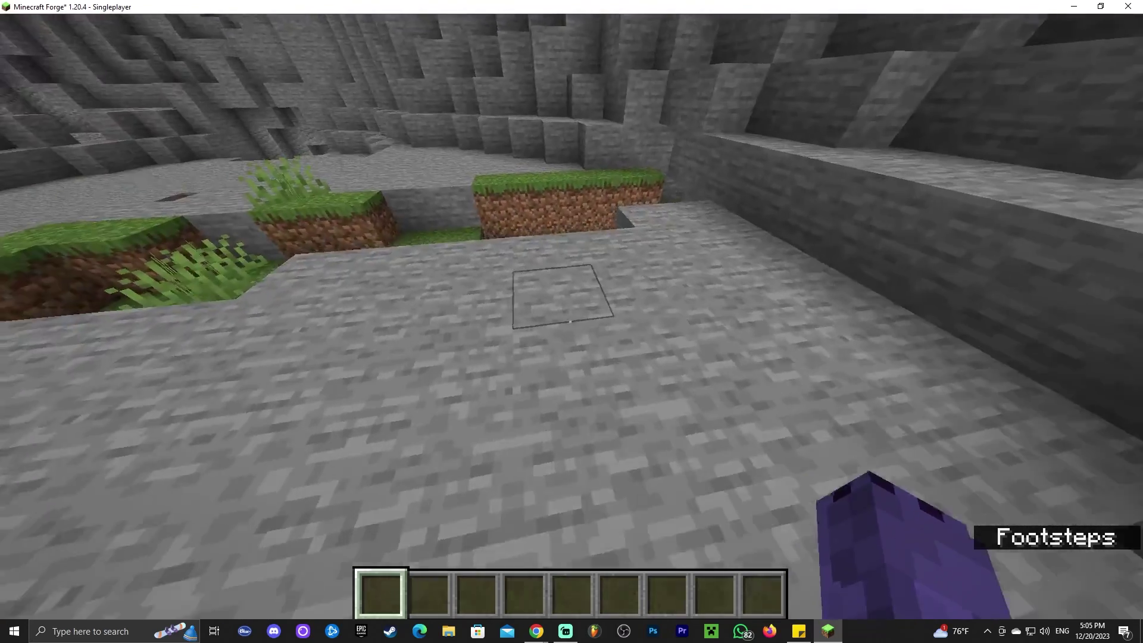
- Enable the Xray_Ultimate_1.20.2_v5.0.0 resource pack and return to the world
key("Escape")
left_click(499, 347)
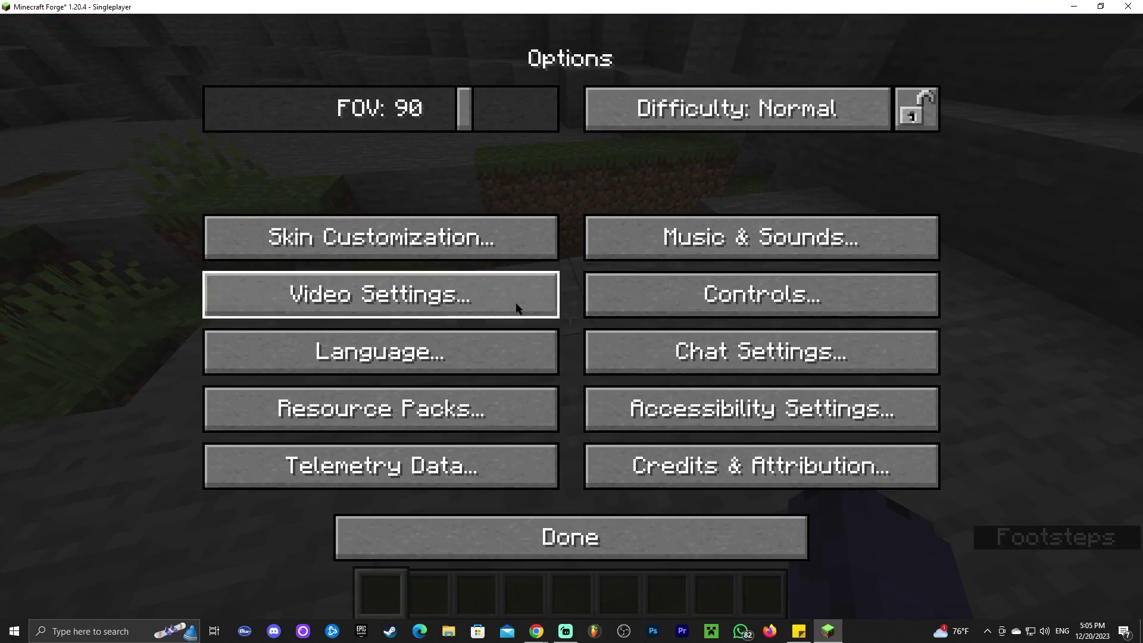
left_click(419, 410)
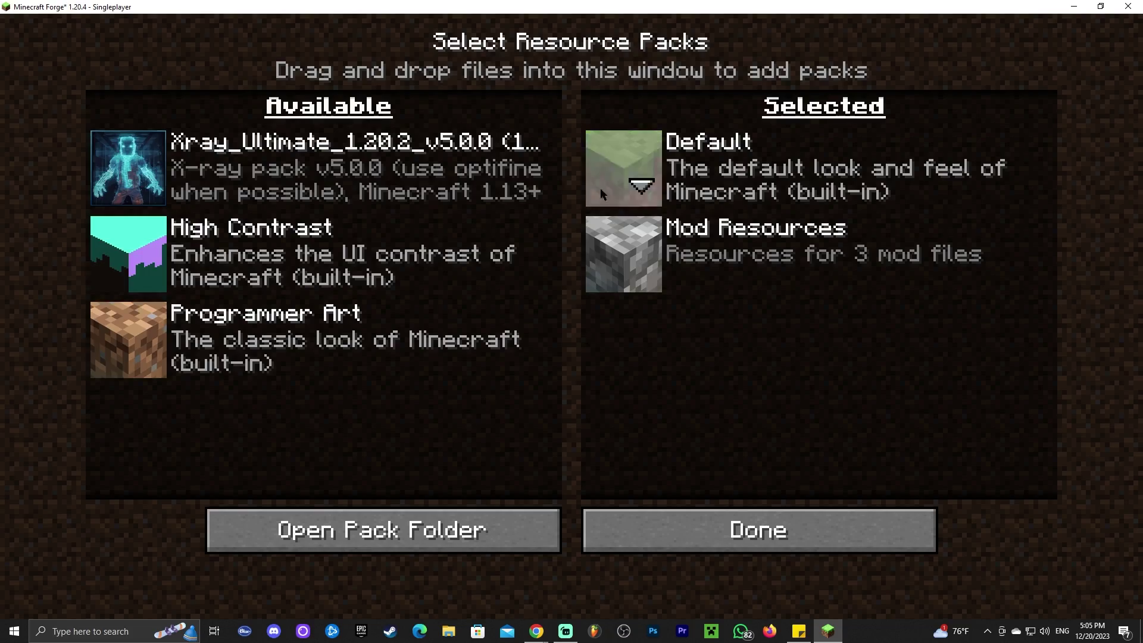
left_click(128, 169)
left_click(770, 531)
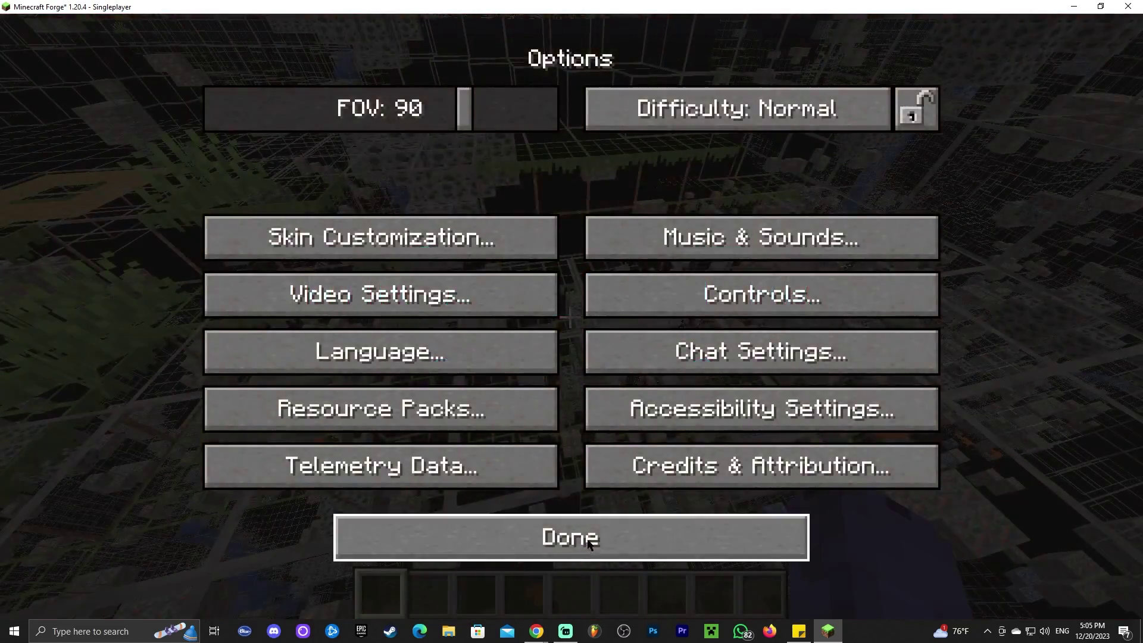
left_click(571, 535)
left_click(586, 194)
- Walk and dig through the terrain to examine the underground ores and caves with the X-ray pack and full brightness active
key("w")
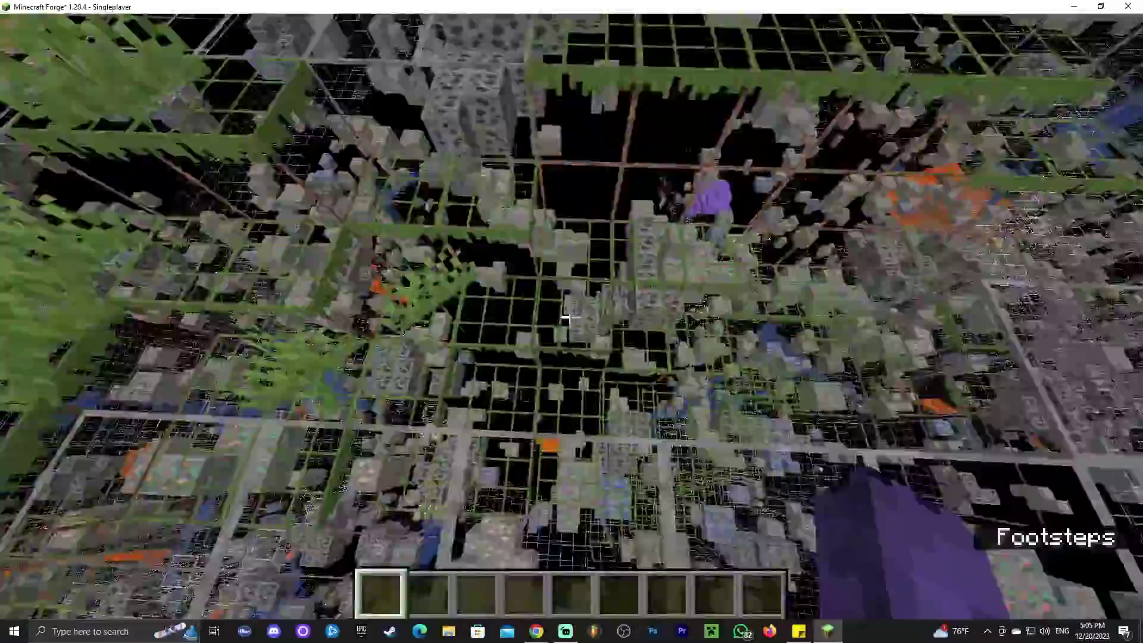
key("w")
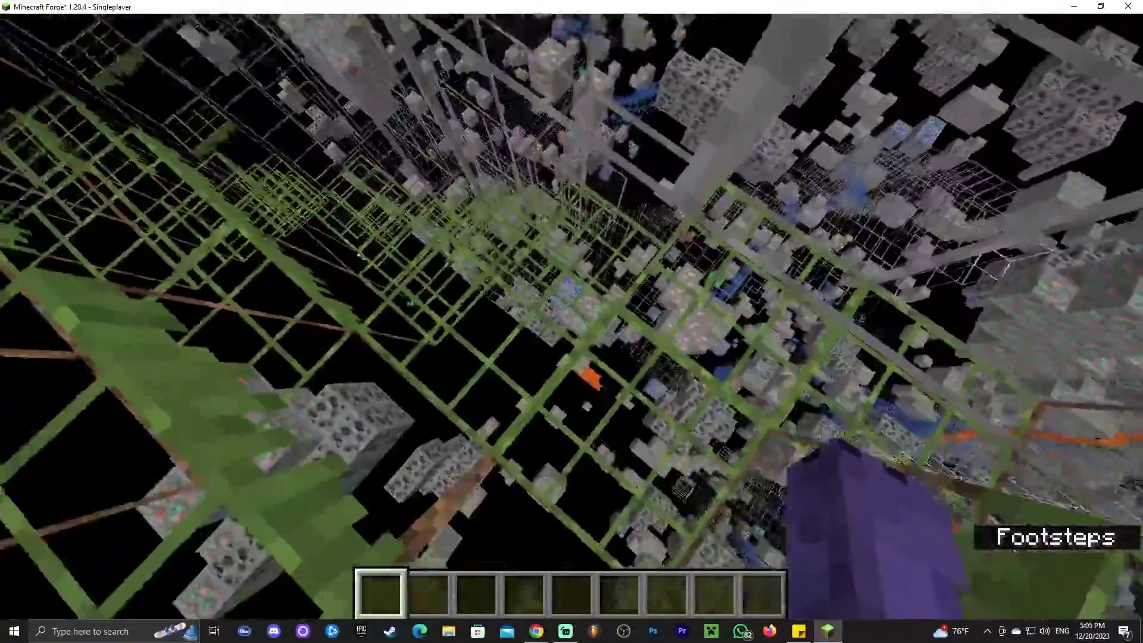
left_click(569, 318)
key("w")
left_click(569, 317)
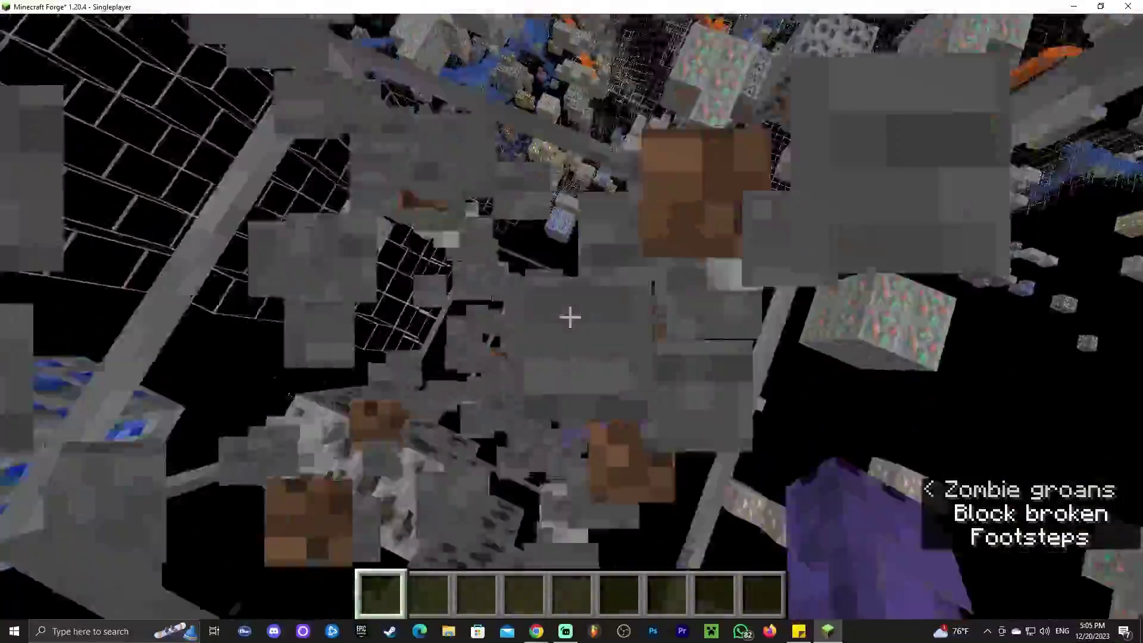
key("w")
left_click(570, 317)
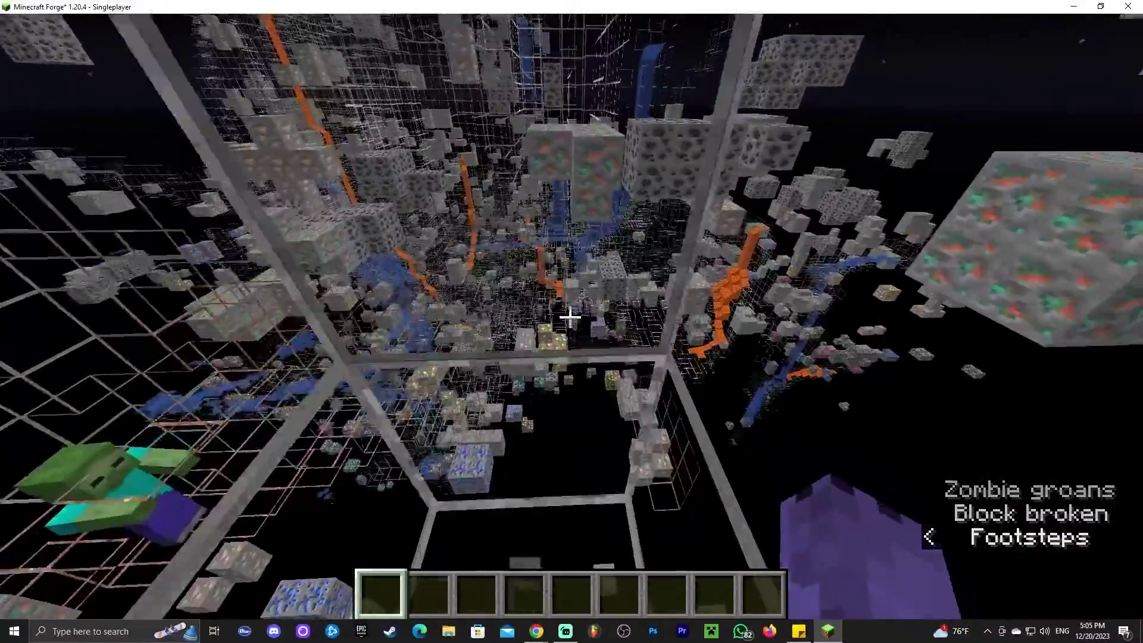
key("w")
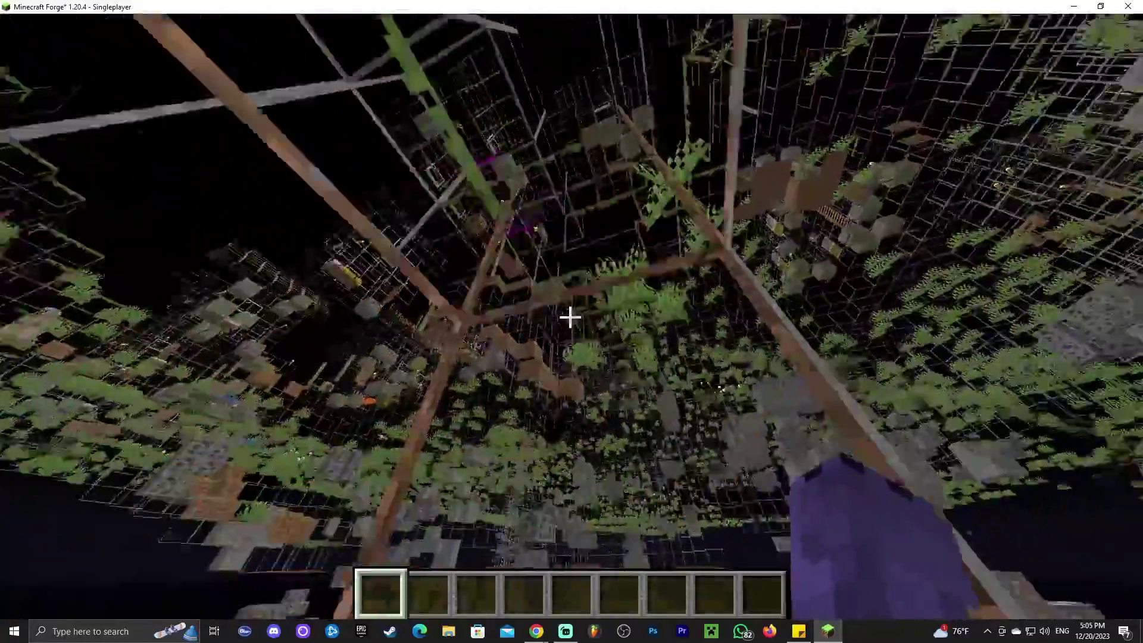
- Remove the X-ray pack from the selected resource packs, return to the world, and switch to third-person view
key("Escape")
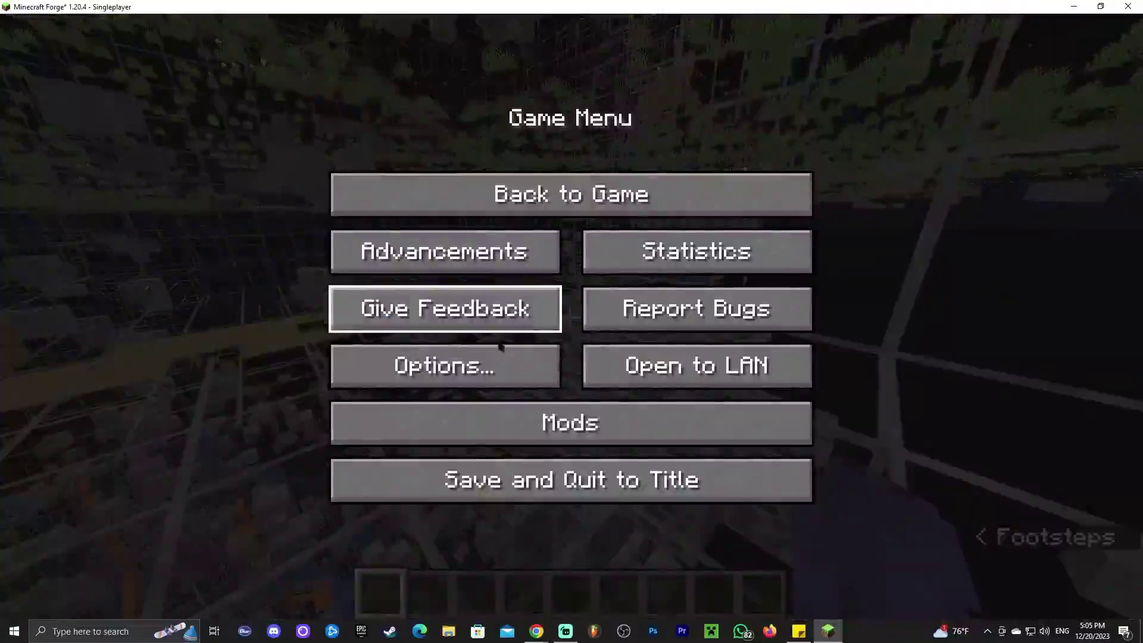
left_click(444, 365)
left_click(376, 476)
left_click(606, 173)
left_click(602, 527)
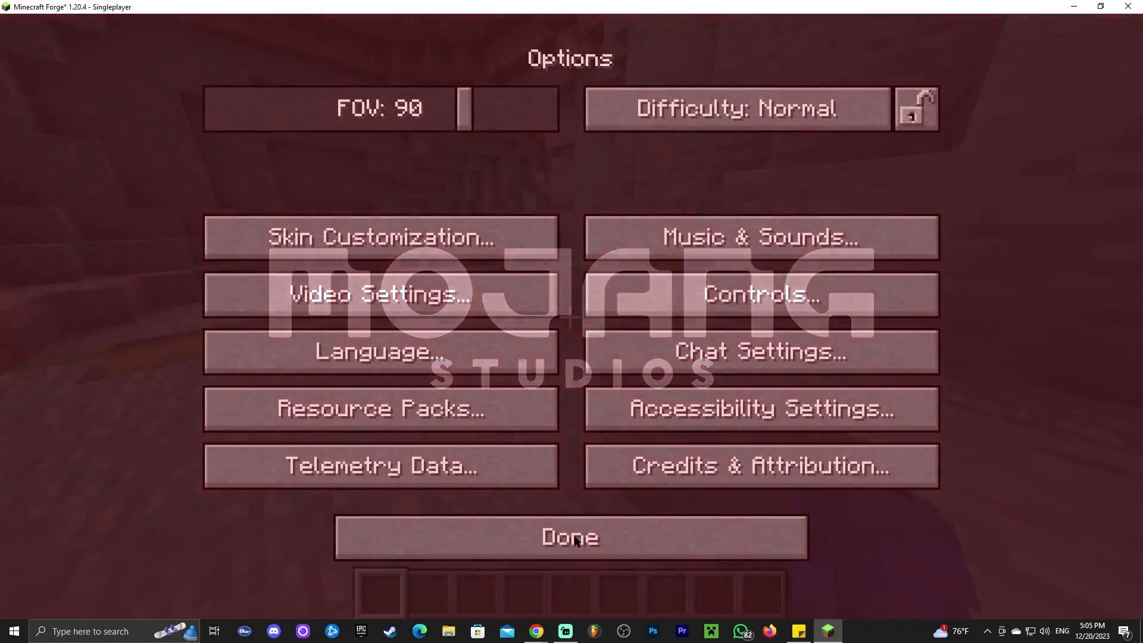
left_click(588, 533)
key("Escape")
key("F5")
key("F5")
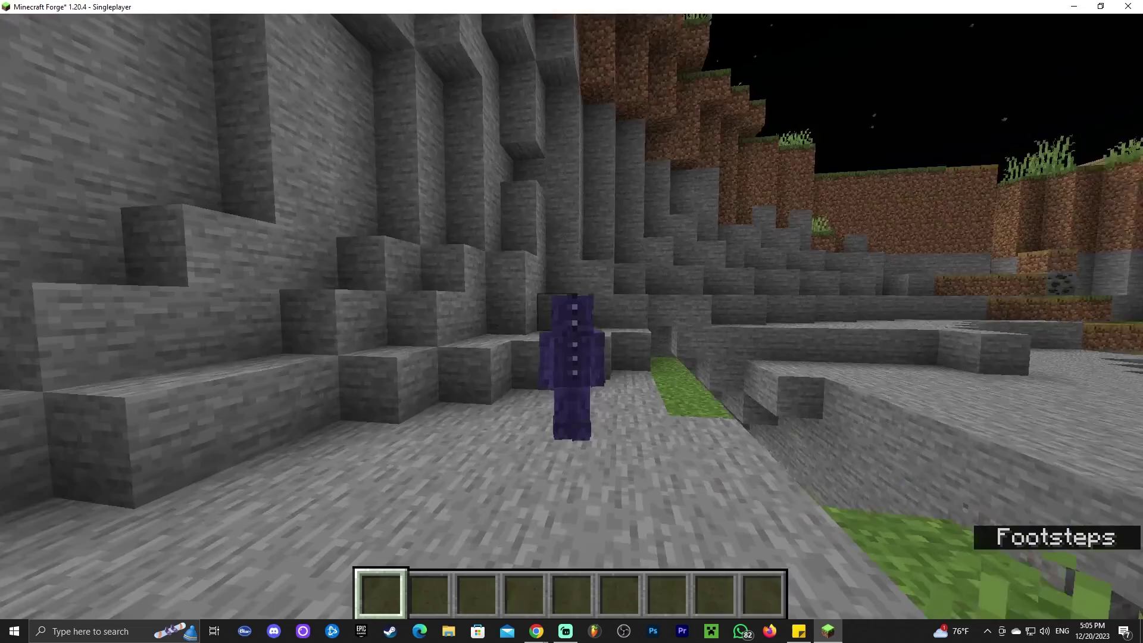